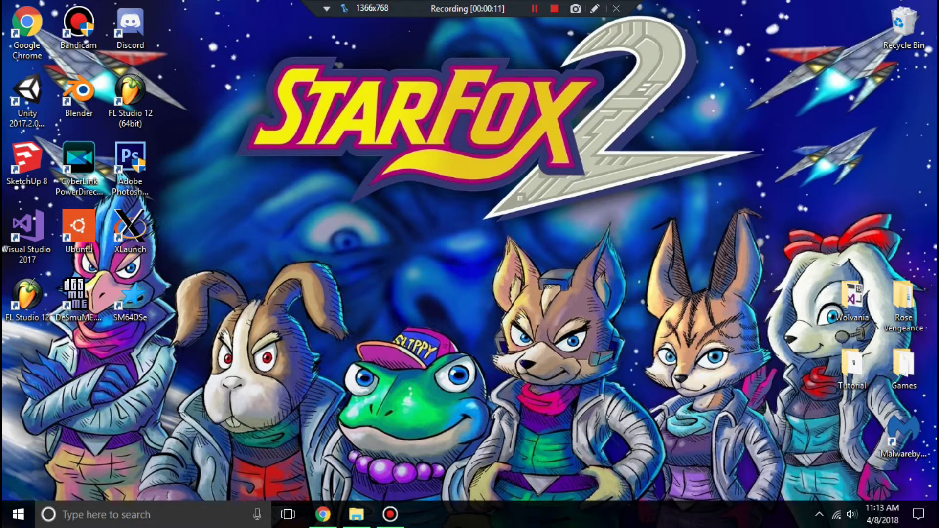
Bring up the Tutorial folder in File Explorer and look over the files it contains
click(356, 514)
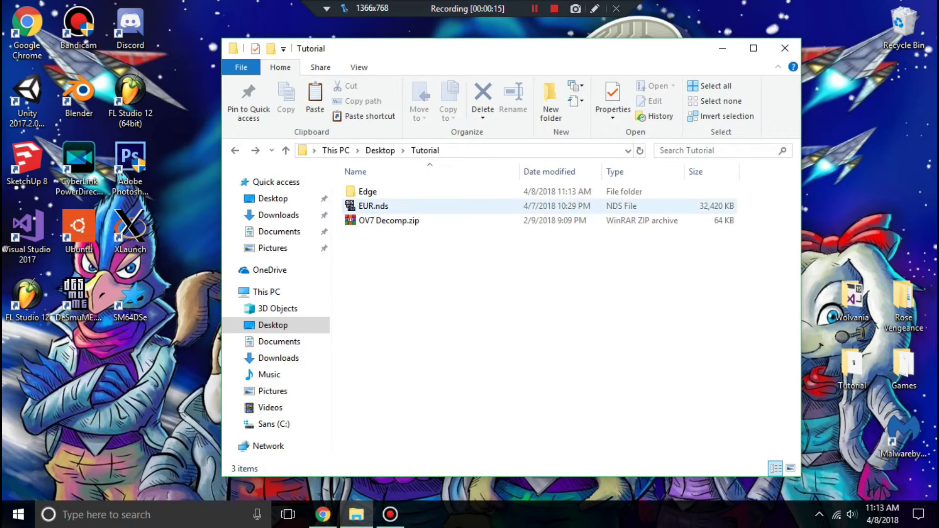
click(389, 220)
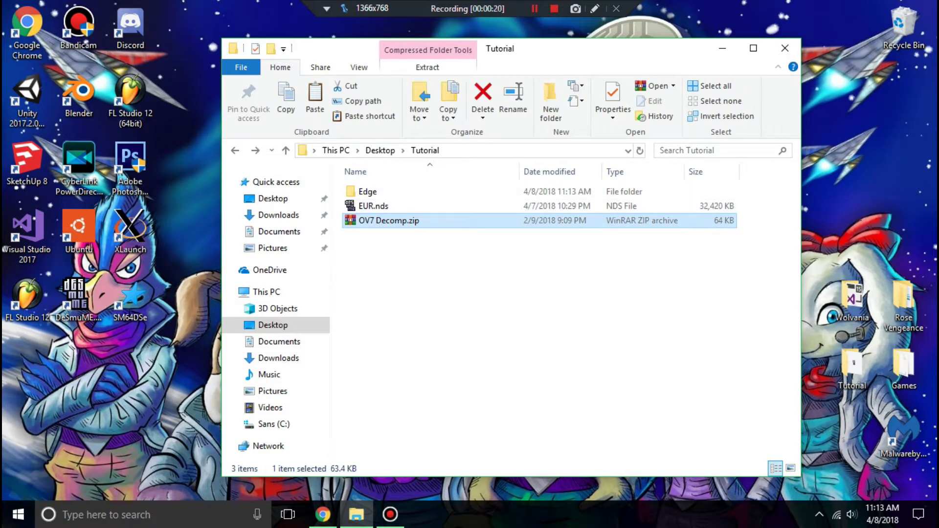
click(367, 191)
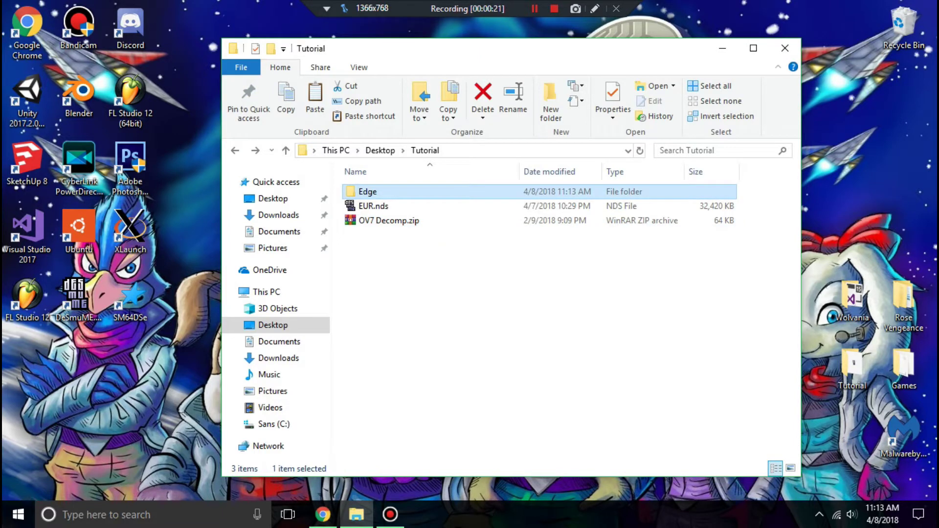
drag(410, 55, 403, 57)
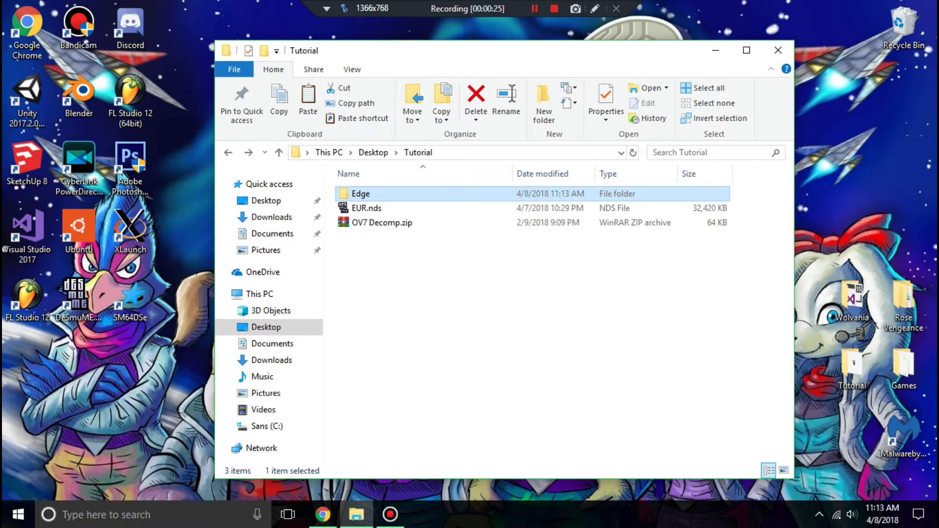
key(Escape)
Launch the SM64DS Editor and load the EUR.nds ROM from the Tutorial folder
double_click(131, 300)
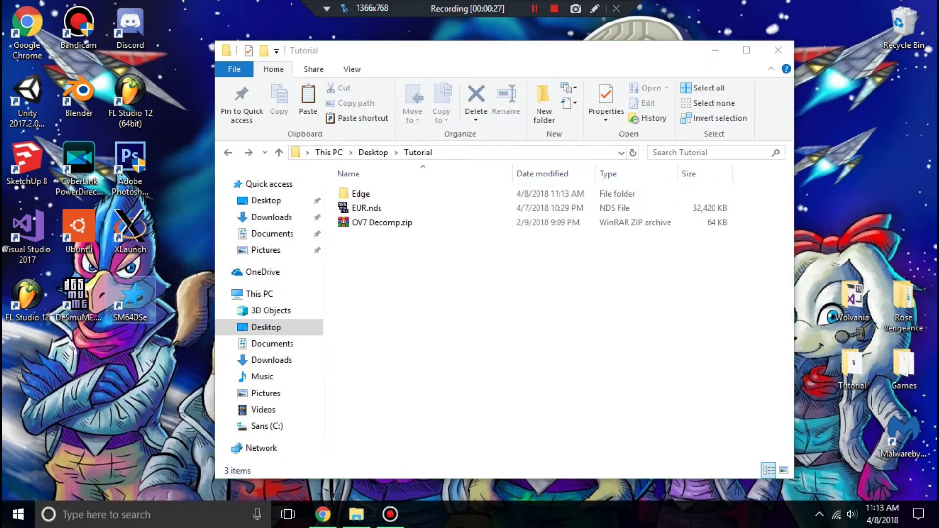
double_click(130, 299)
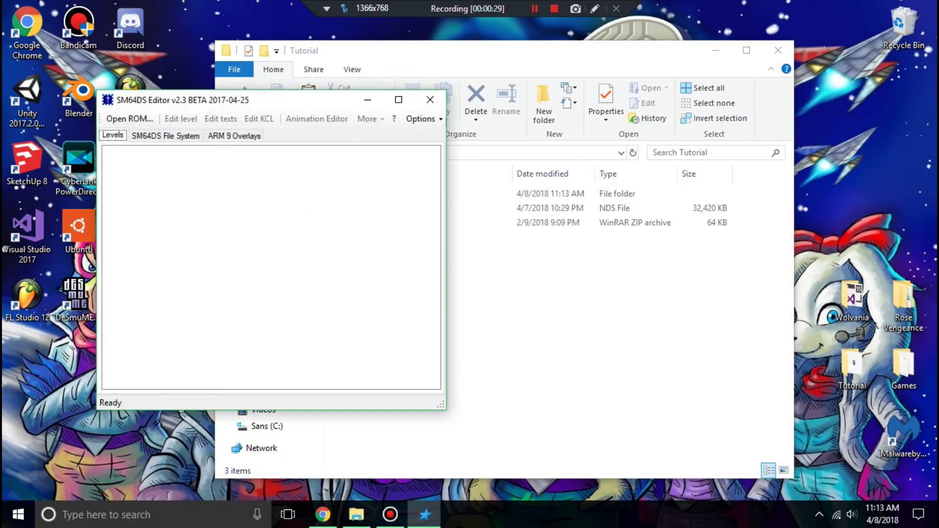
click(280, 175)
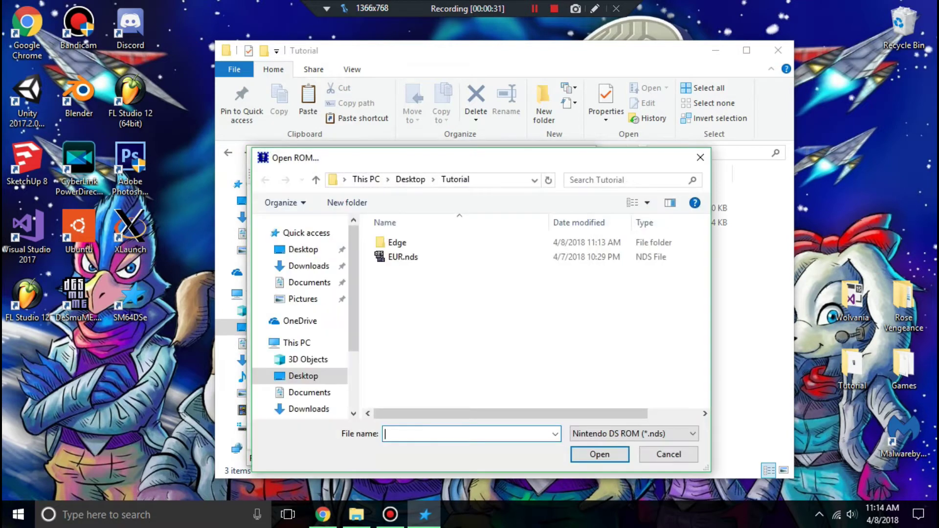
double_click(403, 257)
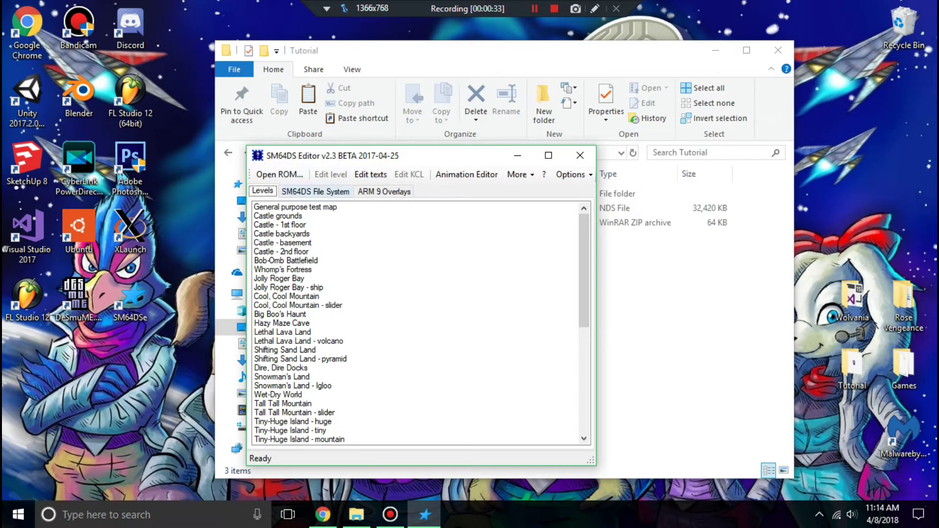
Decompress Overlay_007 from the ROM's ARM 9 overlays
click(384, 191)
click(262, 207)
click(302, 295)
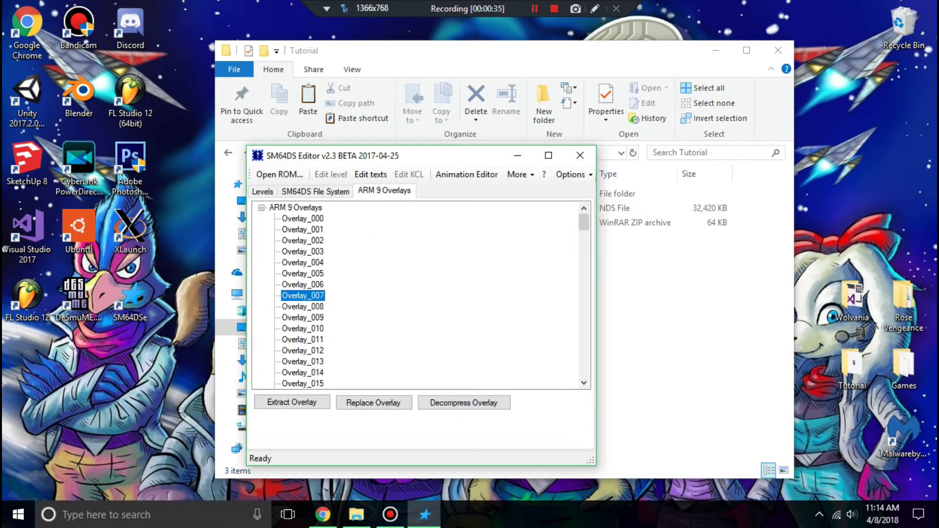
click(464, 402)
Extract the selected overlay to the Tutorial folder as Overlay_007.bin and close the SM64DS Editor
click(292, 402)
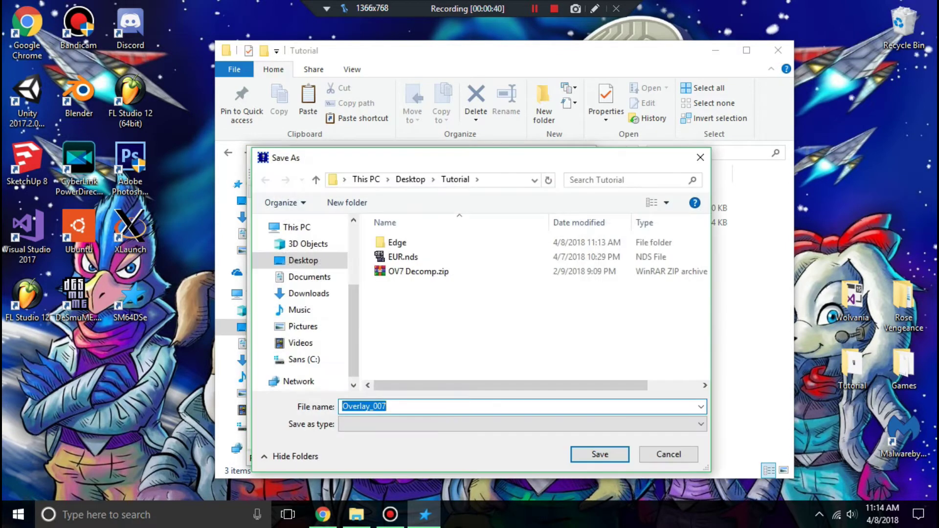
click(387, 407)
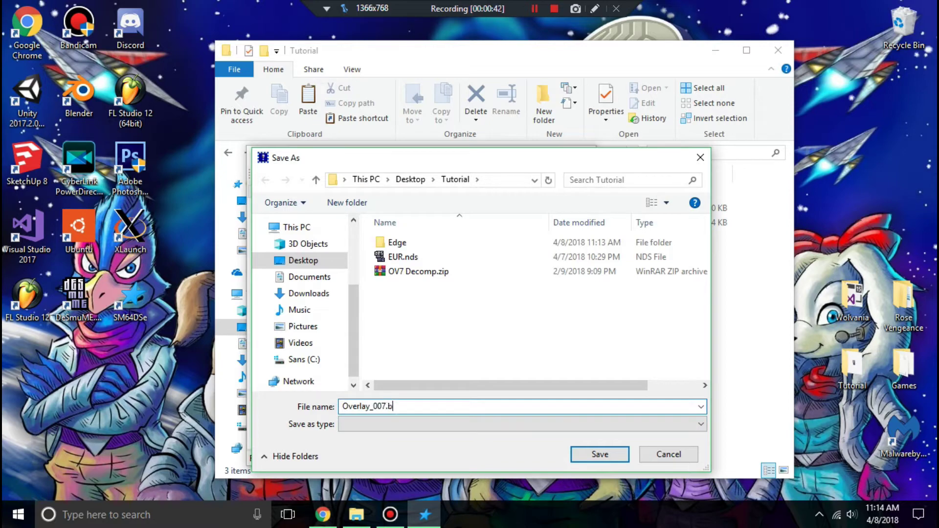
text(.bin)
key(Return)
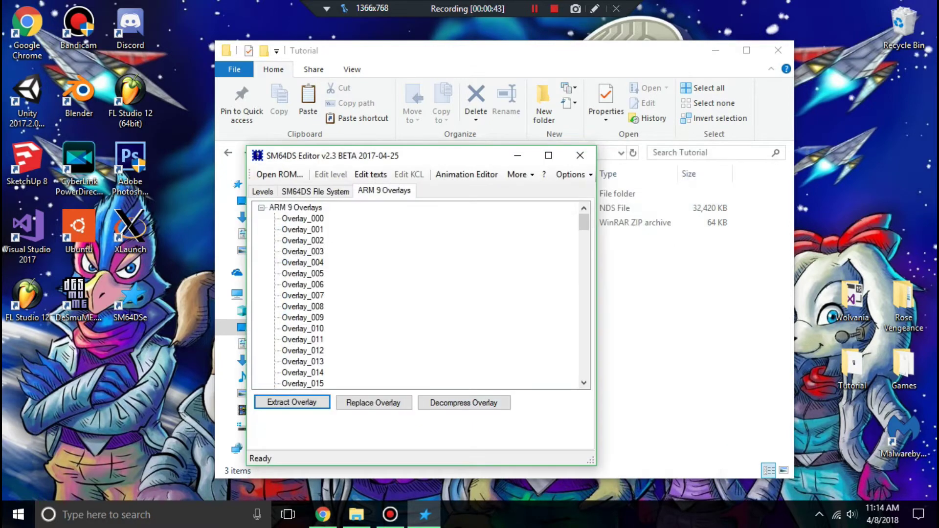
click(581, 155)
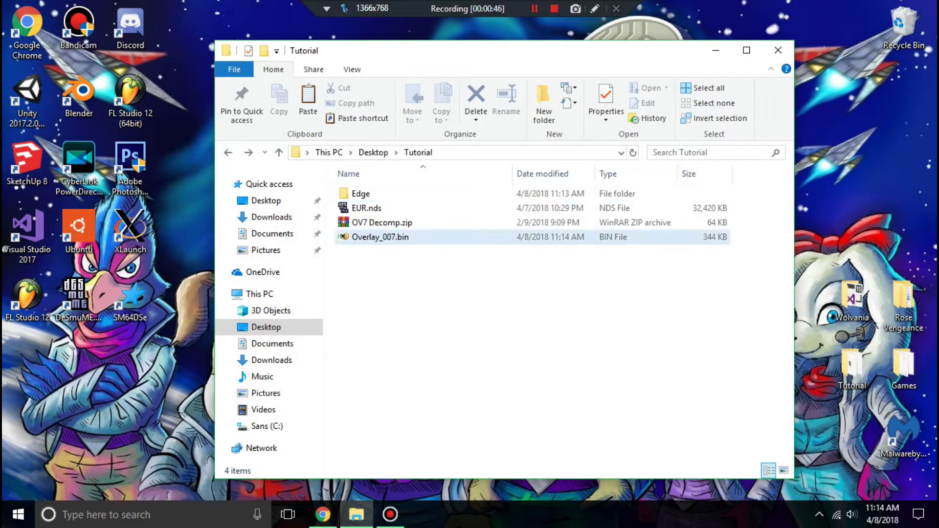
Make a backup copy of Overlay_007.bin in the Tutorial folder
click(380, 237)
key(ctrl+c)
key(ctrl+v)
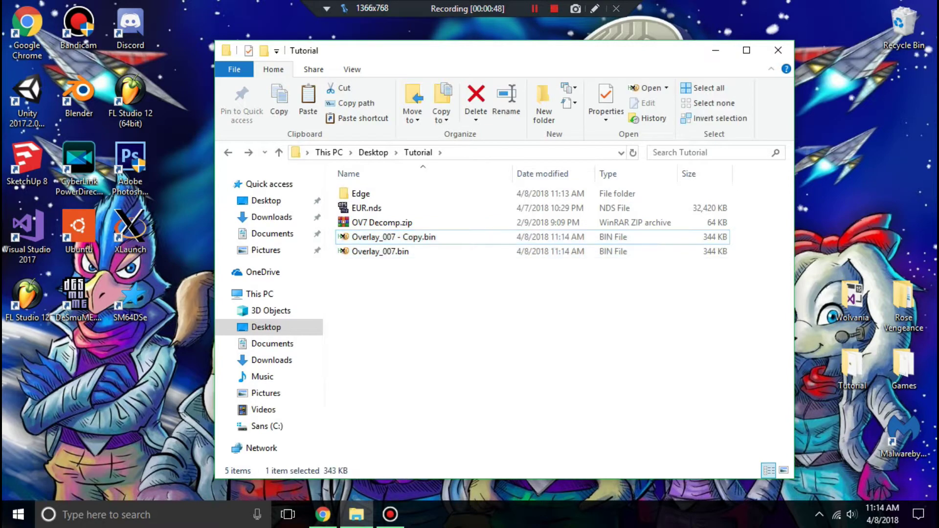
Extract OV7 Decomp.zip into its own folder and rename that folder to OV7 Decomp REG
right_click(444, 223)
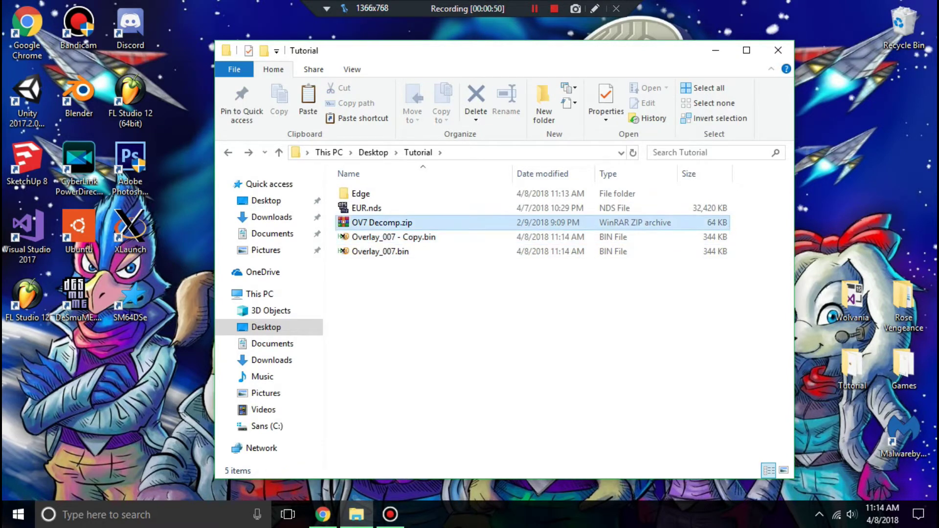
click(509, 223)
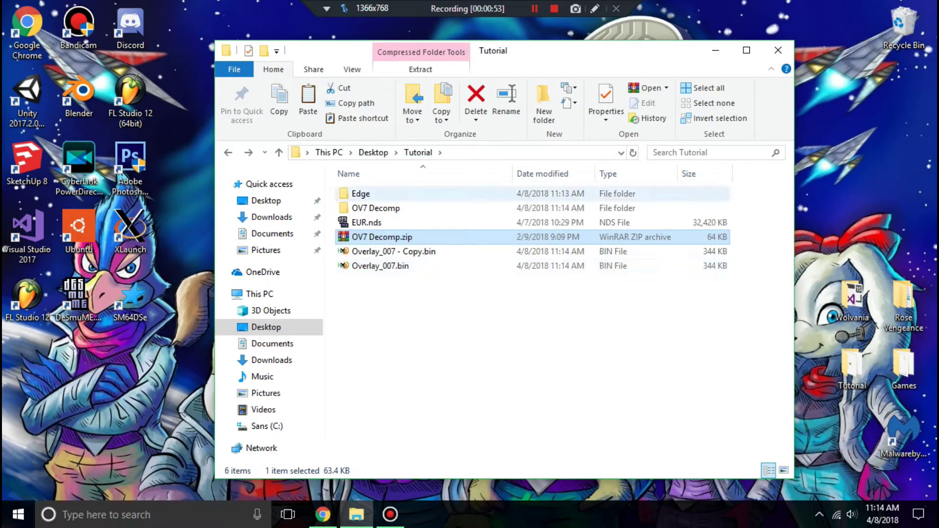
click(396, 208)
right_click(396, 207)
click(435, 470)
click(397, 223)
click(398, 207)
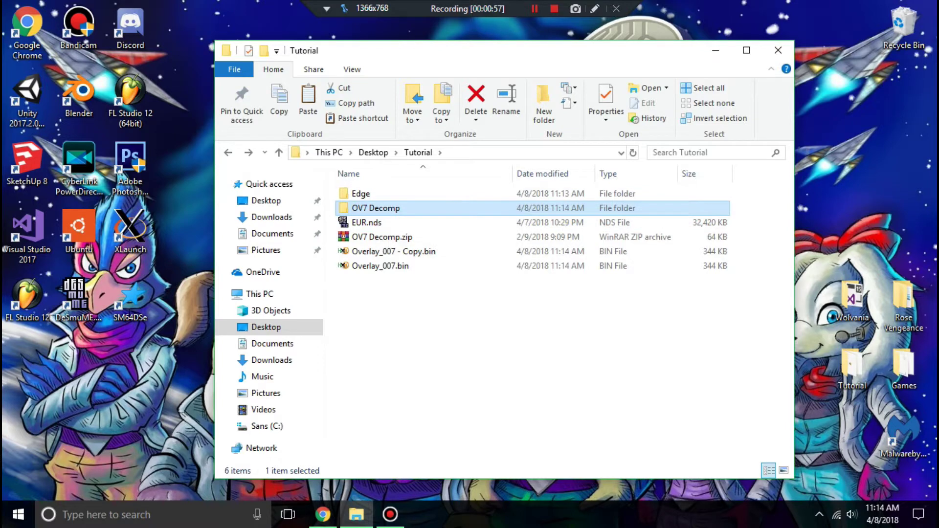
right_click(380, 208)
click(428, 469)
key(End)
text(REG)
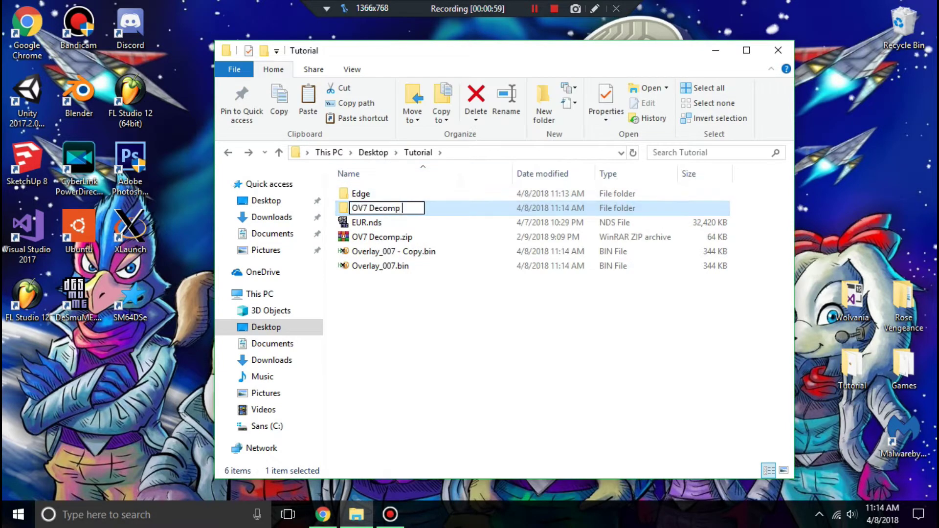
key(Return)
click(406, 222)
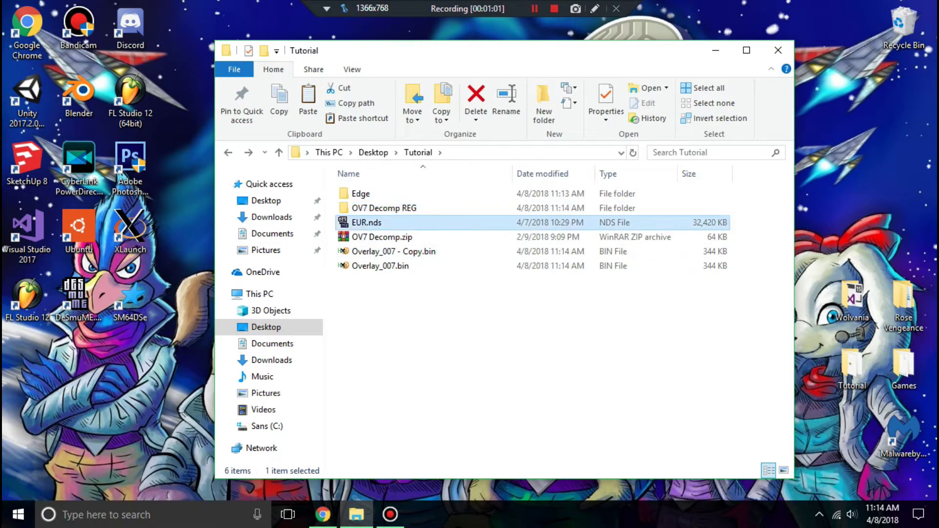
Extract OV7 Decomp.zip again into a fresh OV7 Decomp folder and check the folder's contents
click(405, 237)
right_click(405, 237)
click(471, 223)
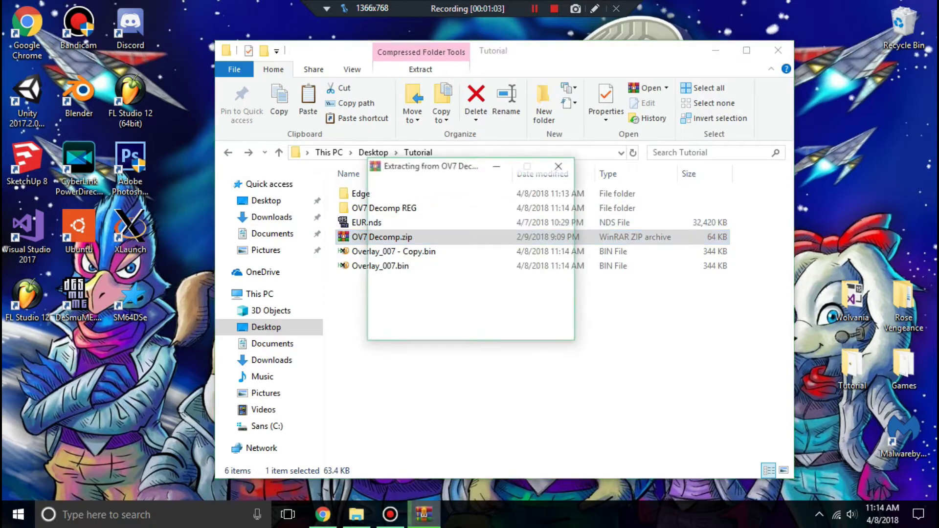
click(376, 208)
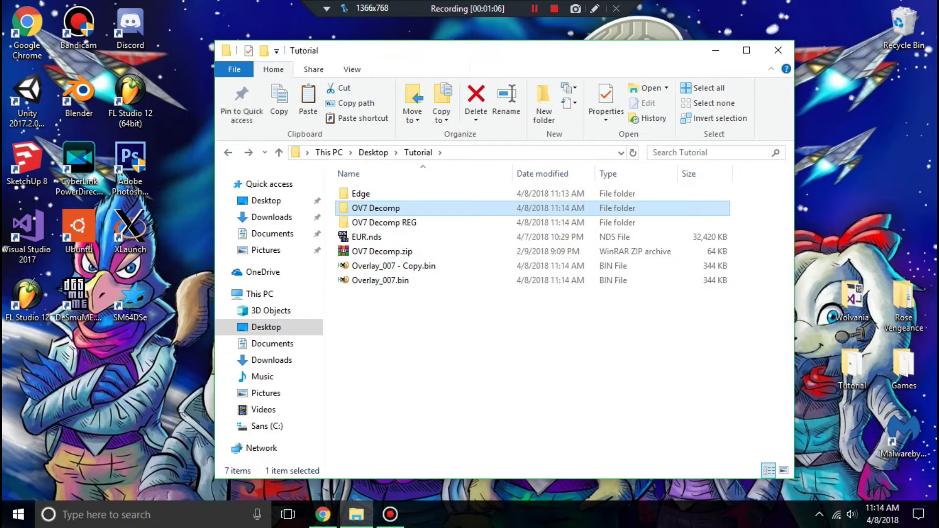
key(Return)
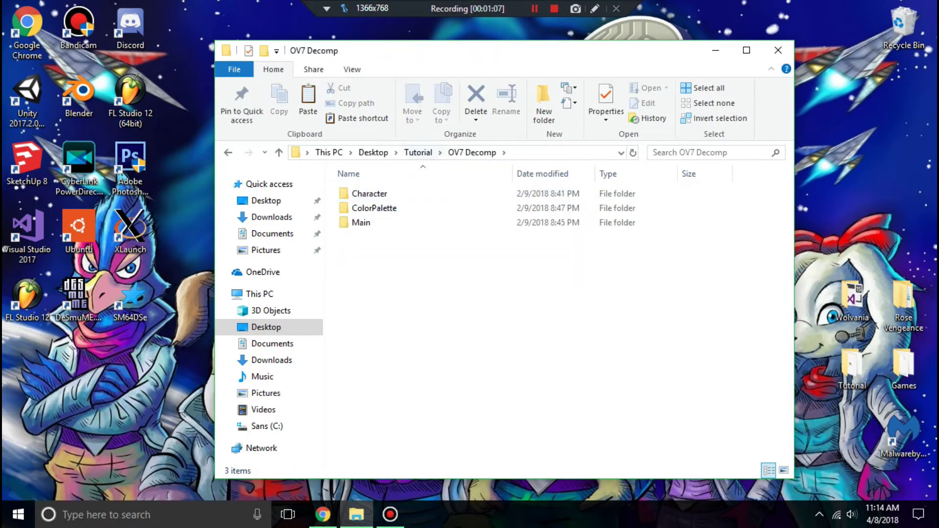
click(418, 152)
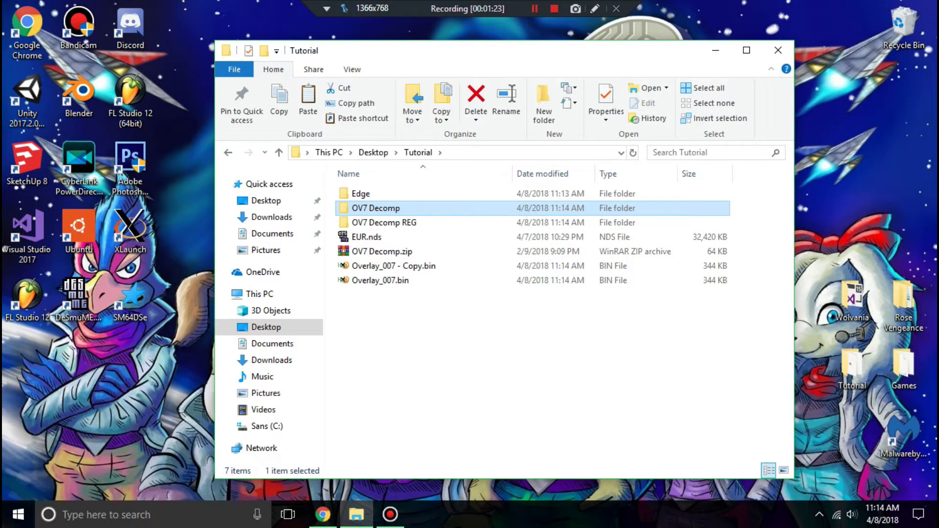
Find and launch paint.net
key(super)
text(paint)
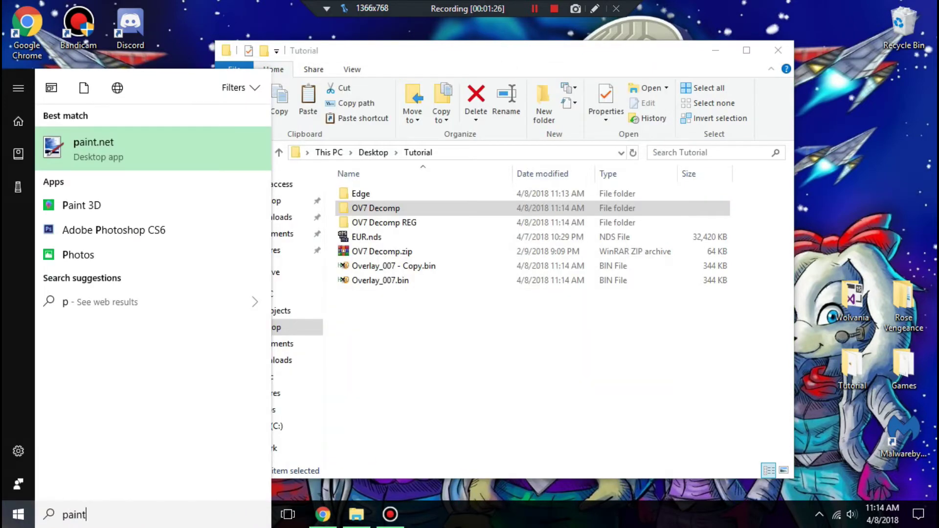
key(Return)
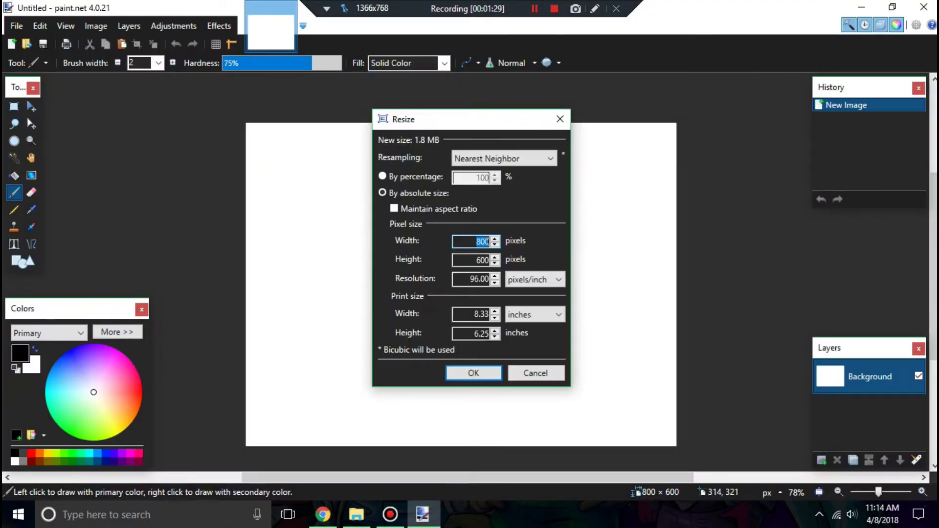
Resize the blank image to 256 pixels wide and 128 pixels high
text(256)
key(Tab)
text(12)
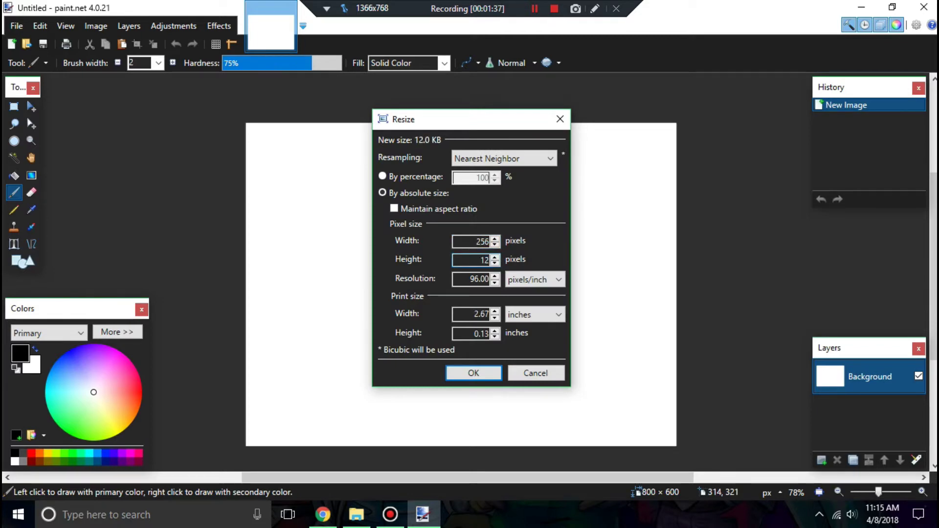
text(8)
key(Return)
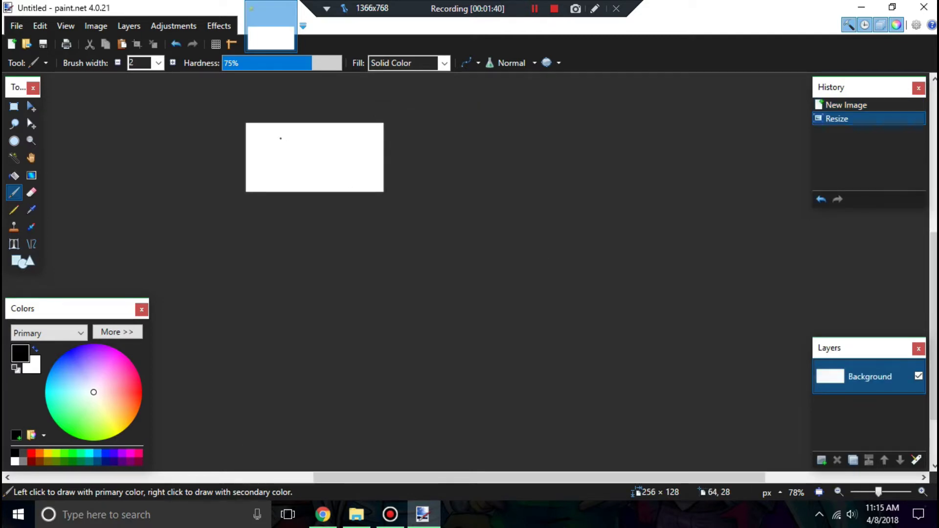
Select an 8 × 8 pixel square in the upper-left corner of the image
scroll(279, 141, up, 3)
scroll(344, 245, up, 1)
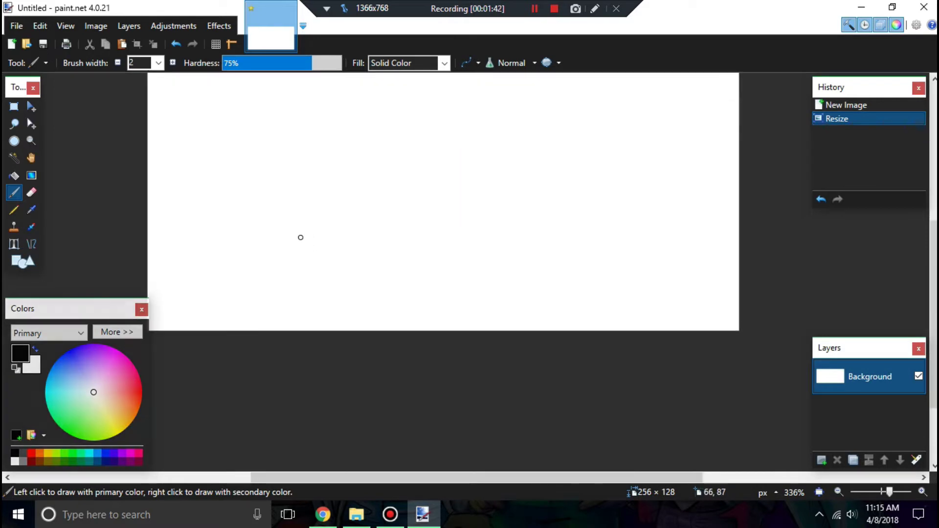
click(14, 106)
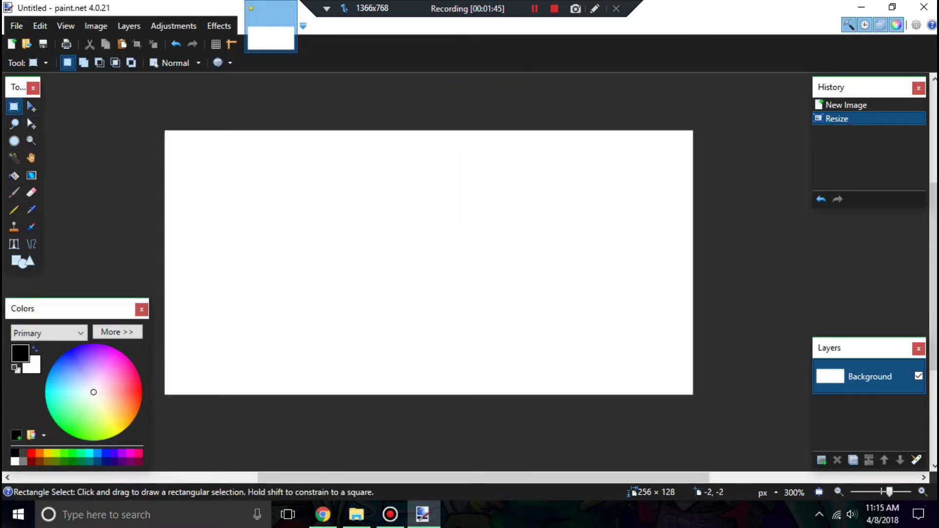
drag(164, 134, 180, 147)
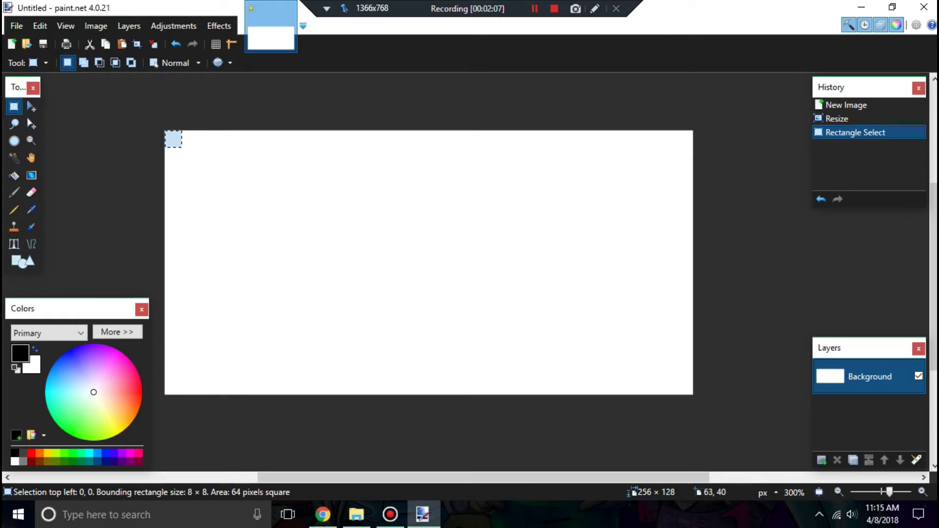
Set the primary color to bright green, clear the selection and flood-fill the entire image with that color
drag(82, 398, 82, 439)
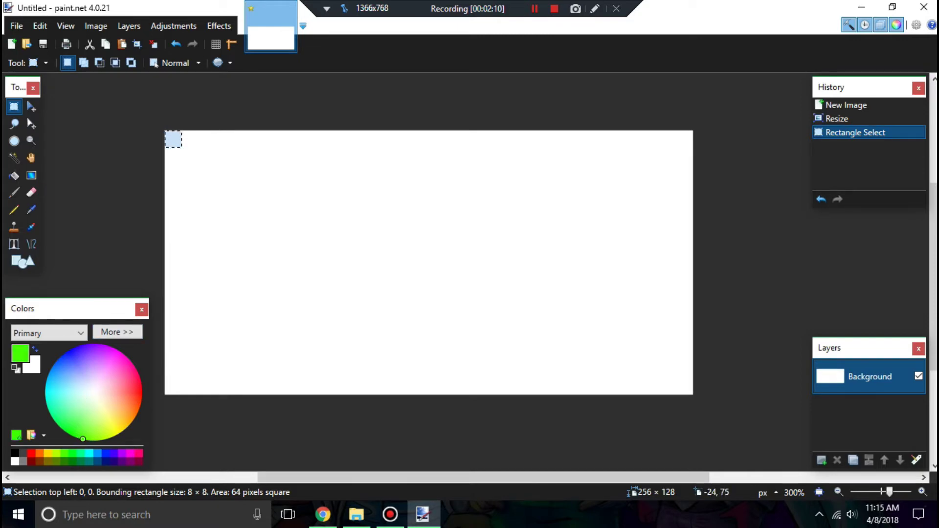
click(14, 175)
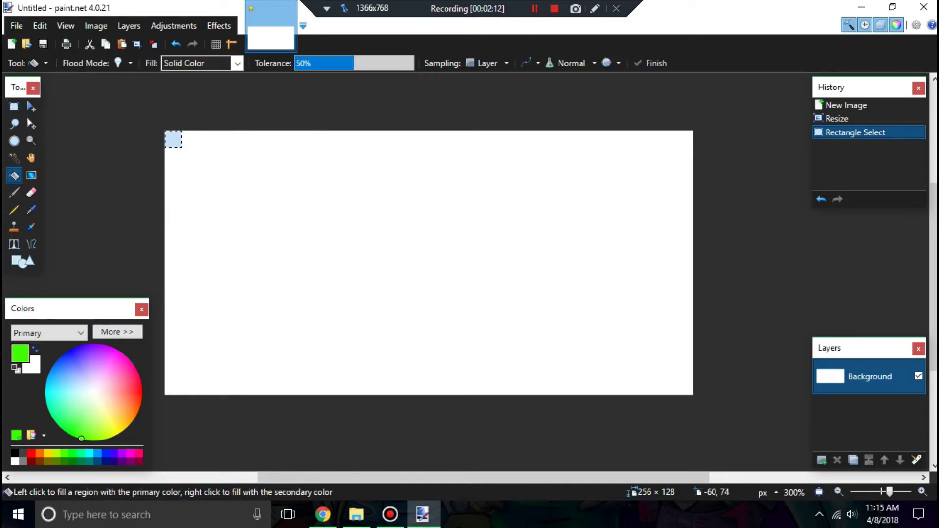
click(324, 239)
click(15, 106)
click(84, 212)
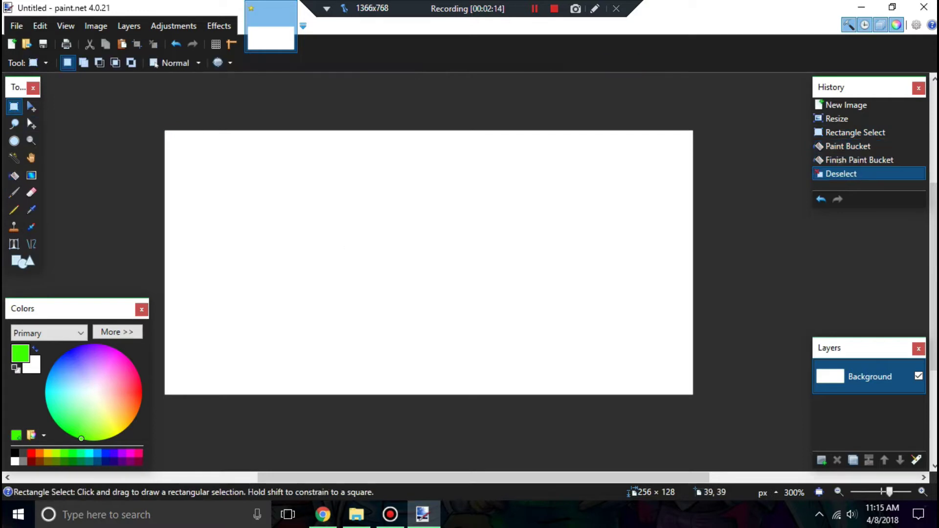
key(f)
click(356, 233)
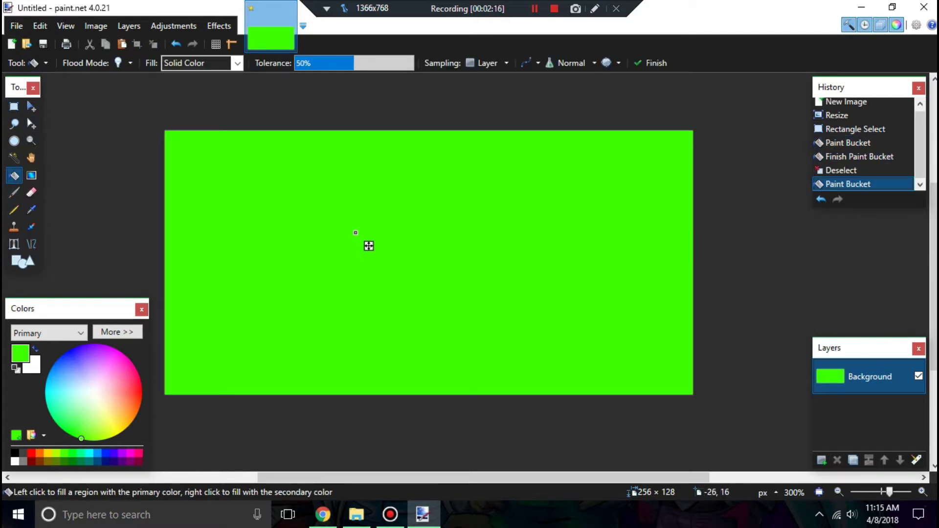
key(s)
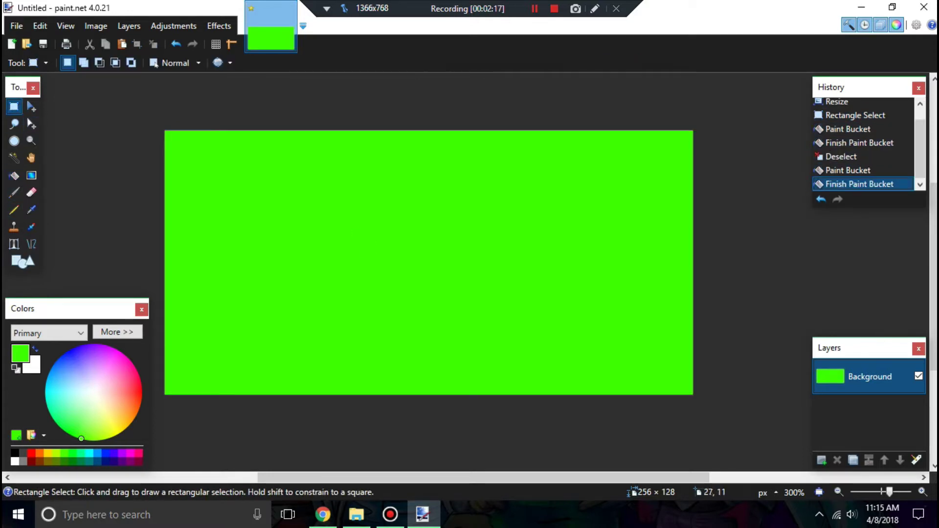
Set the primary color to black and add the text "Title Screen" to the green image in Calibri, size 48
click(14, 244)
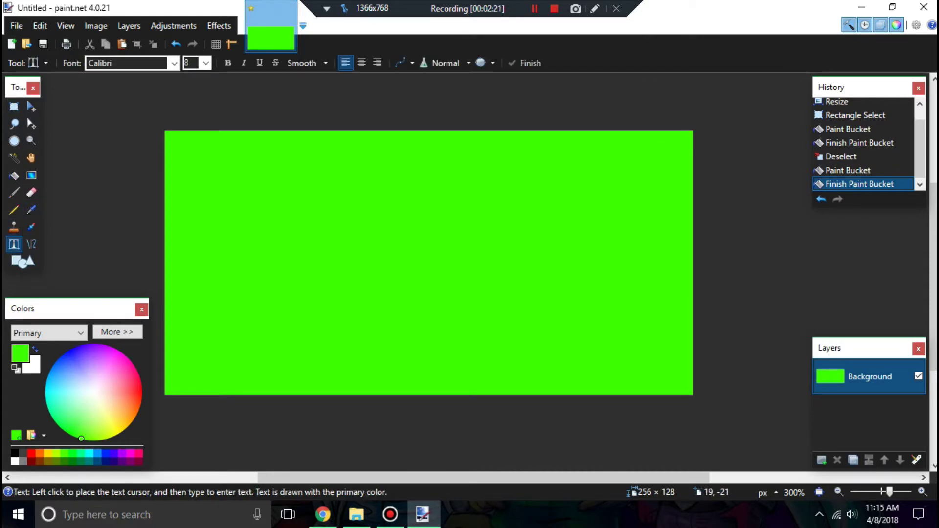
click(204, 300)
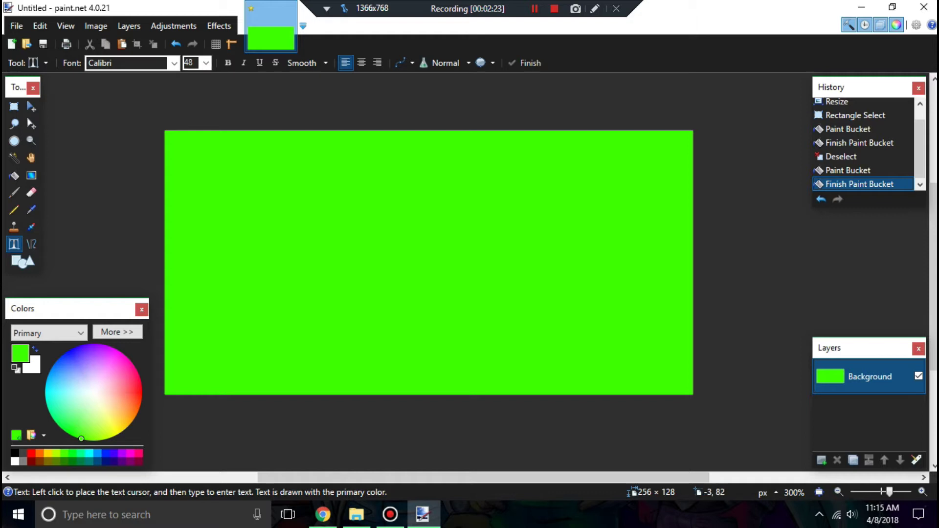
mouse_move(81, 439)
mouse_down()
mouse_move(114, 371)
mouse_move(86, 385)
mouse_up()
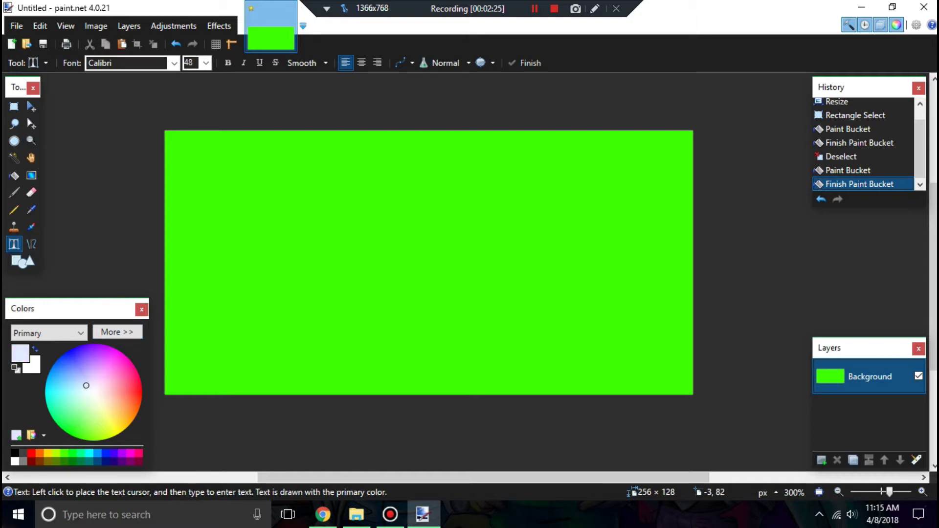
click(14, 453)
click(286, 379)
text(Tiit)
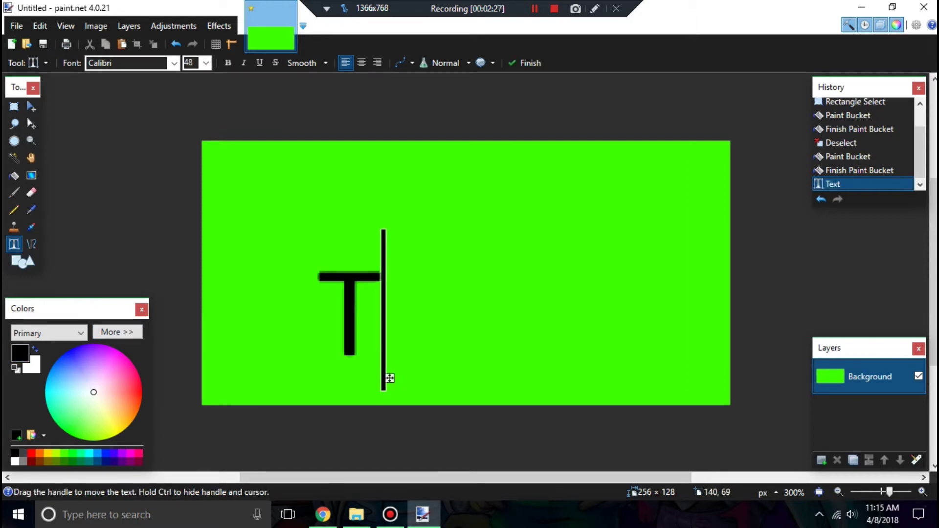
key(BackSpace)
key(BackSpace)
text(tle Scr)
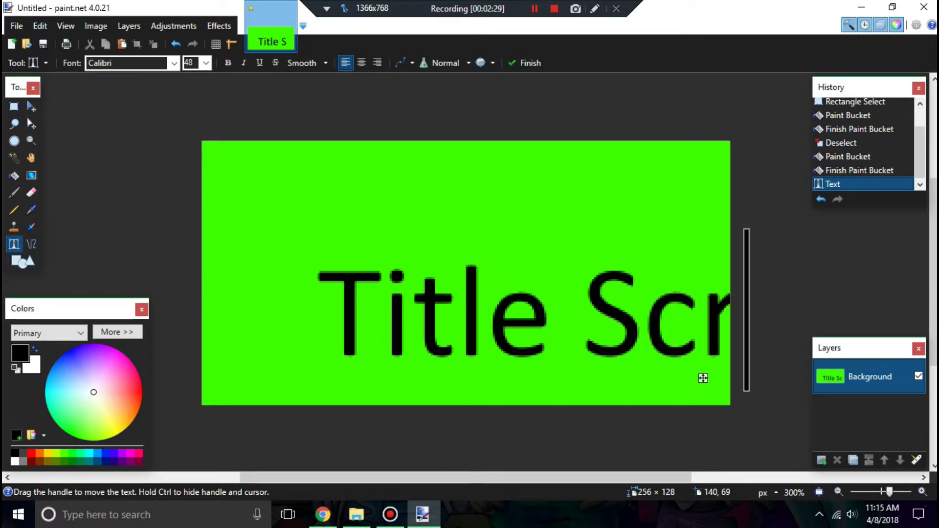
Reduce the "Title Screen" text to size 36 and reposition it so the whole line fits inside the image
scroll(196, 62, down, 2)
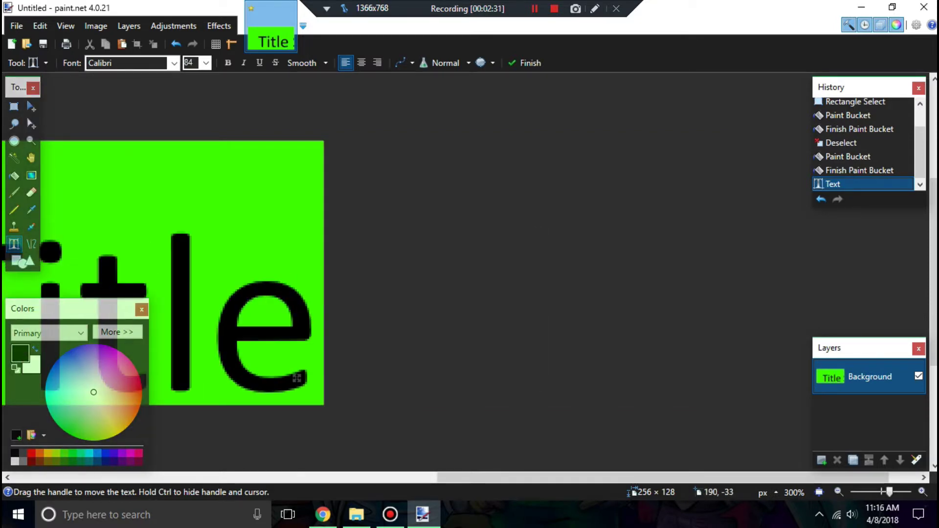
scroll(196, 62, up, 3)
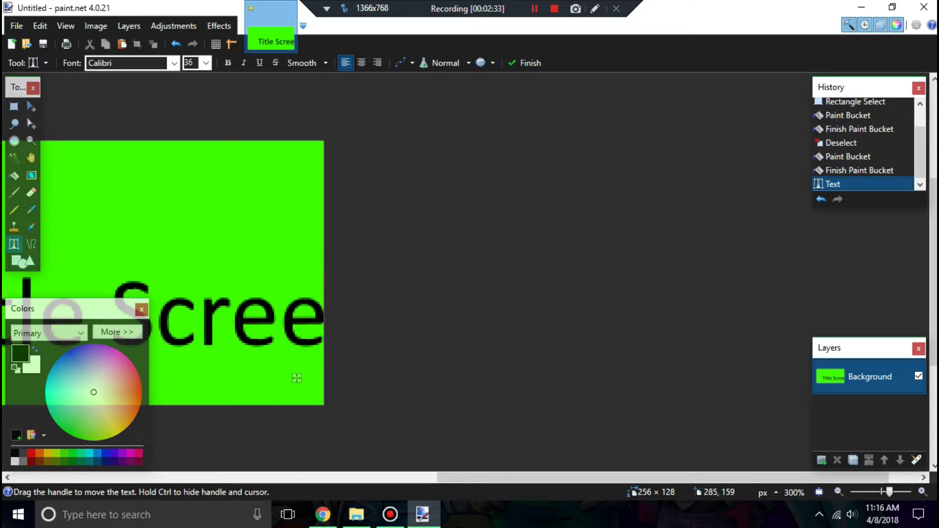
drag(459, 477, 326, 477)
scroll(573, 378, left, 2)
drag(655, 379, 545, 347)
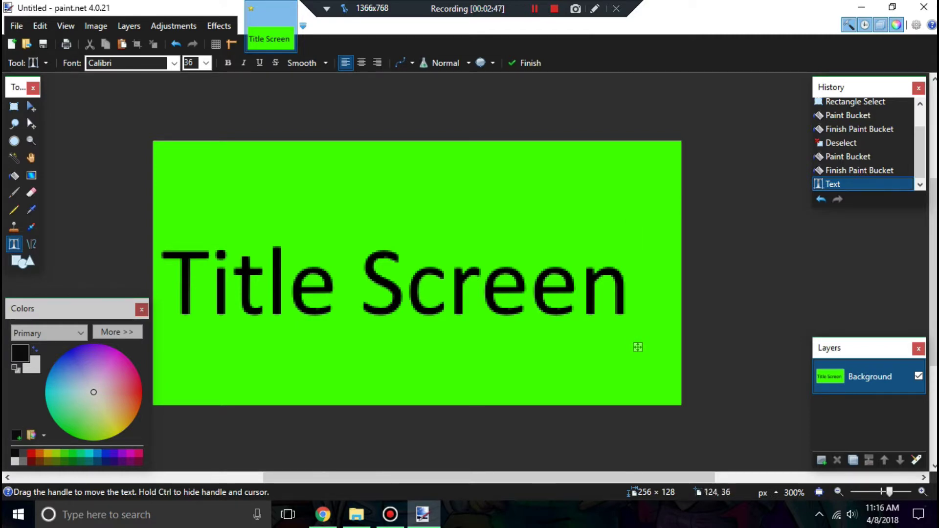
click(14, 106)
drag(170, 153, 174, 155)
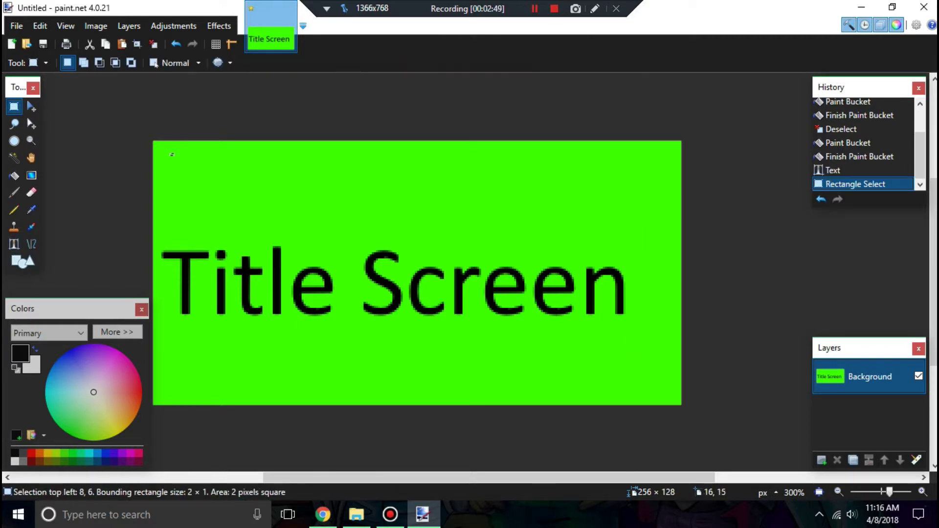
key(ctrl+d)
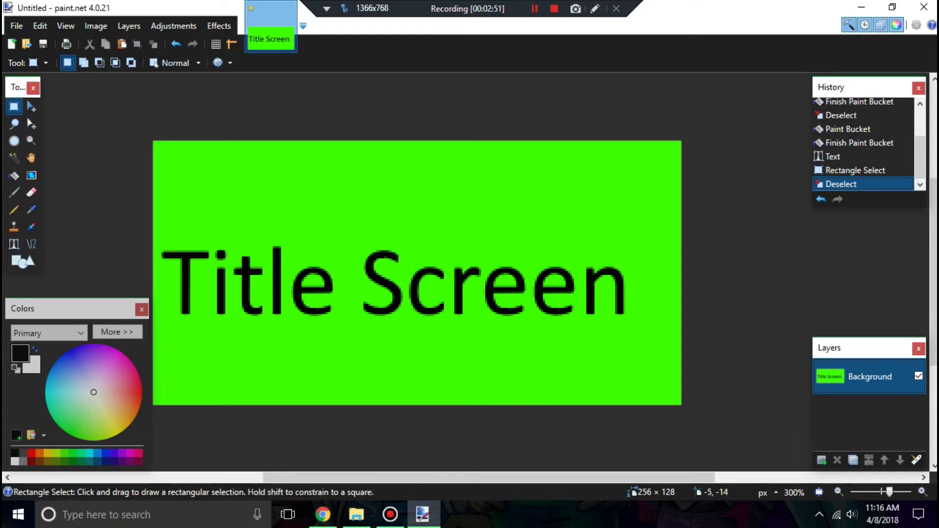
drag(150, 140, 171, 238)
key(ctrl+d)
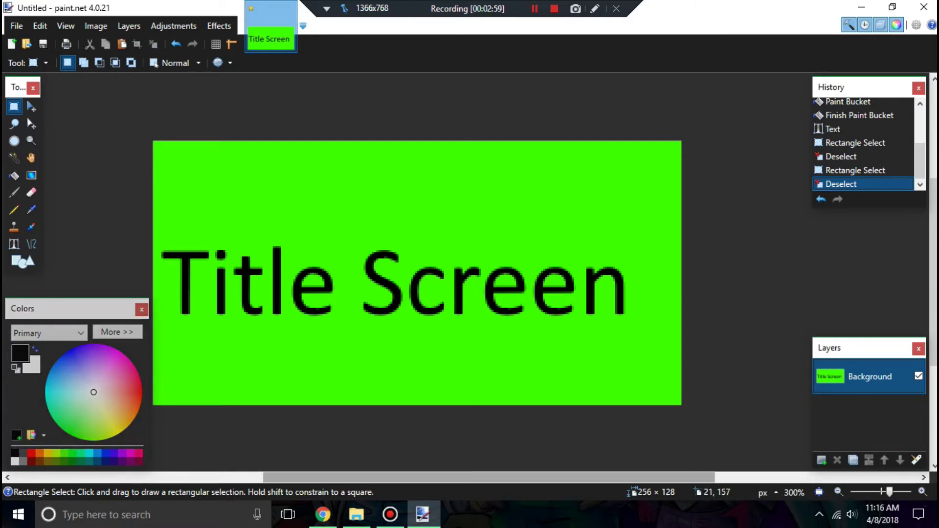
Select an 8 × 8 pixel square in the upper-right corner of the image and flood-fill it with red
drag(313, 477, 366, 478)
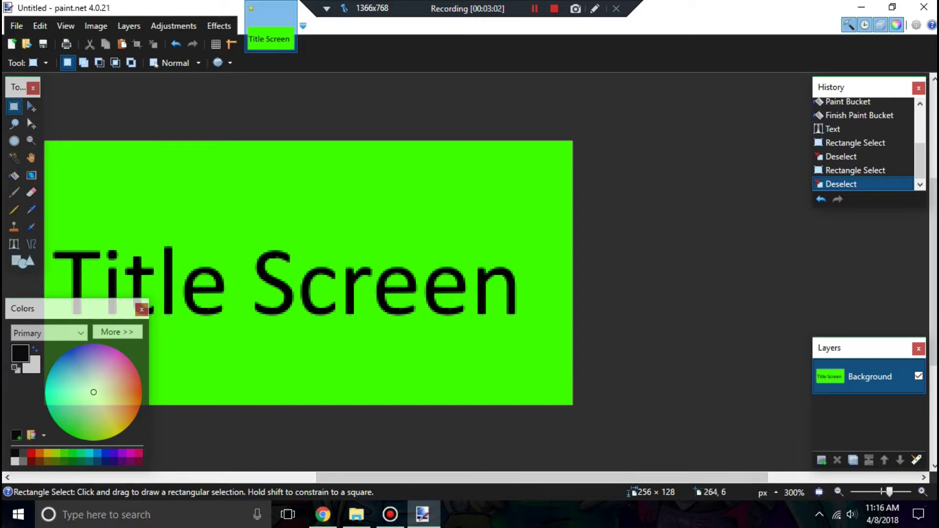
scroll(571, 162, up, 5)
scroll(469, 147, down, 2)
scroll(464, 151, down, 6)
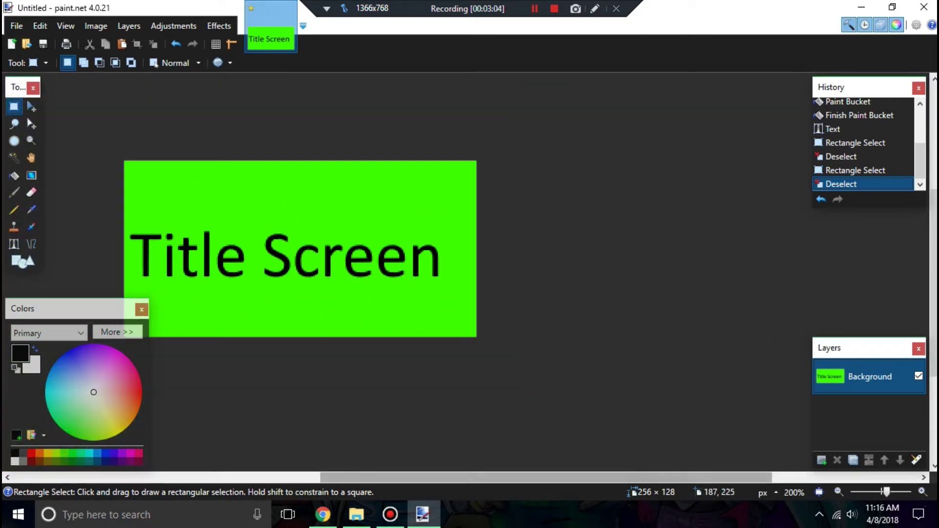
drag(382, 478, 302, 477)
drag(412, 478, 496, 477)
scroll(440, 274, up, 8)
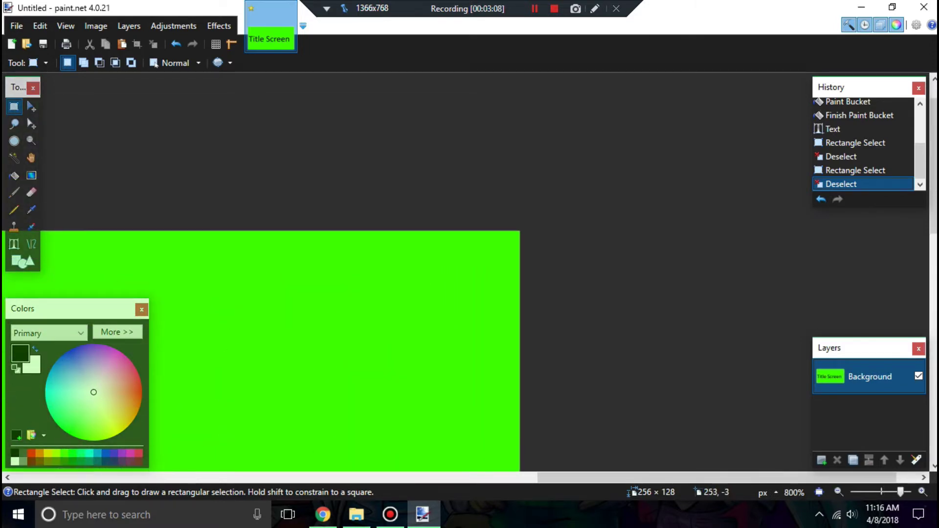
drag(525, 219, 476, 275)
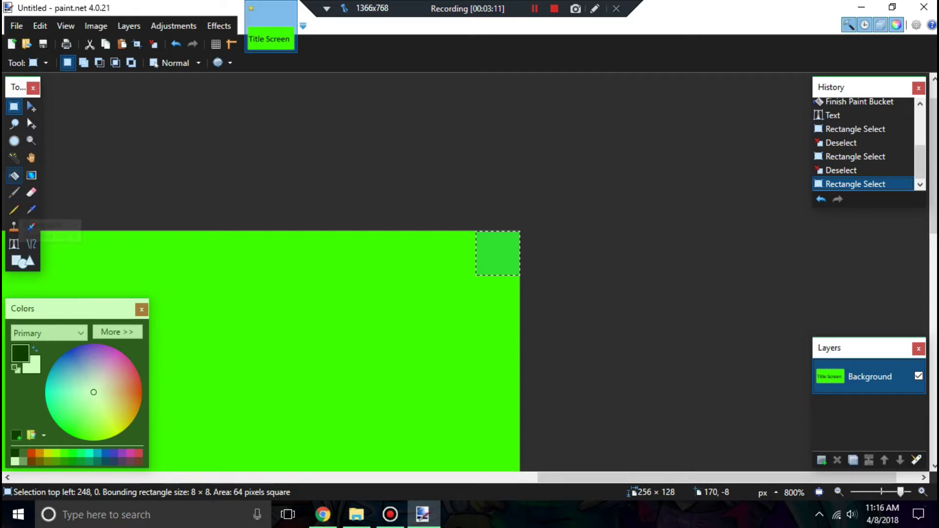
click(14, 175)
click(31, 453)
click(500, 255)
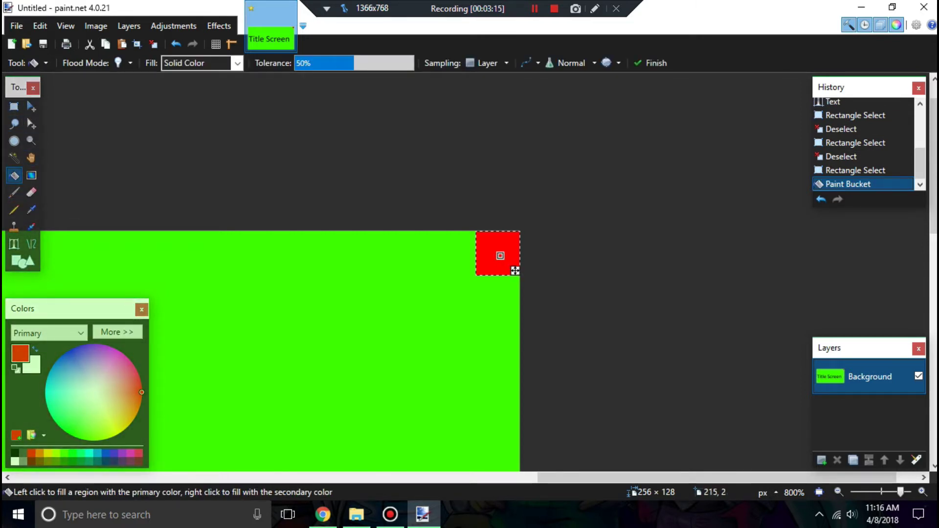
Paste a copy of the red square, place it directly below the original and flood-fill the copy with orange
key(ctrl+v)
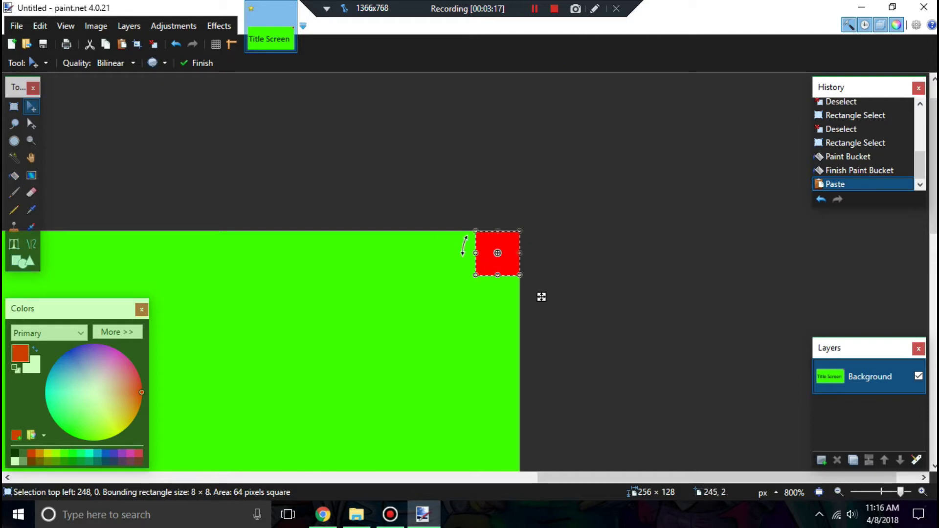
mouse_move(541, 296)
mouse_down()
mouse_move(531, 346)
mouse_move(541, 340)
mouse_up()
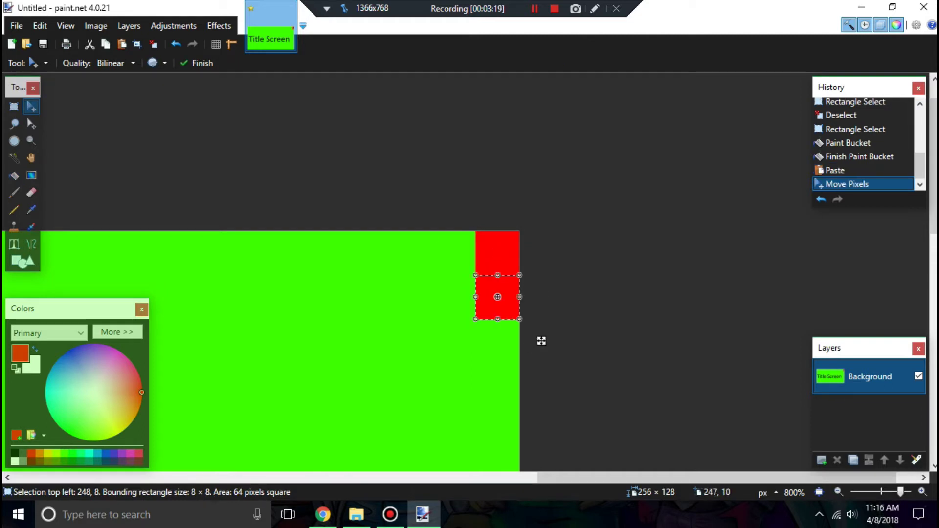
key(f)
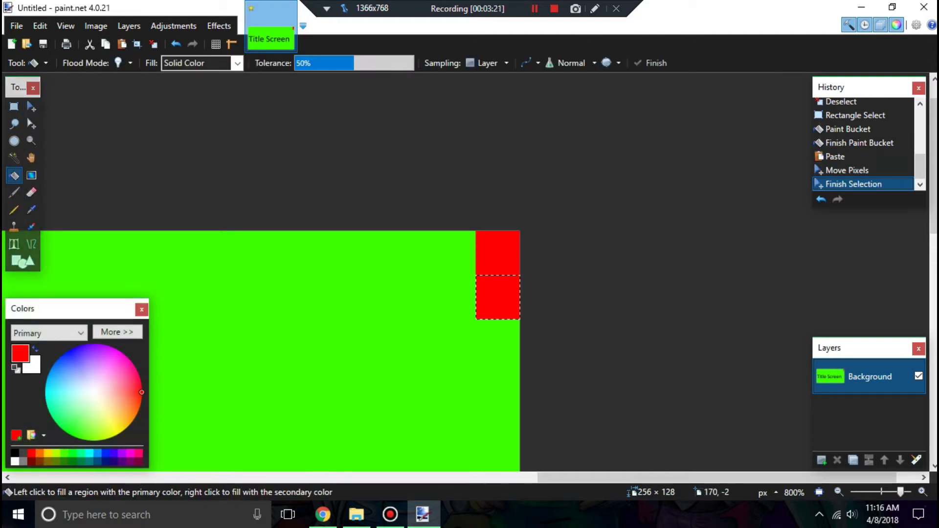
click(39, 453)
click(489, 294)
scroll(489, 294, down, 3)
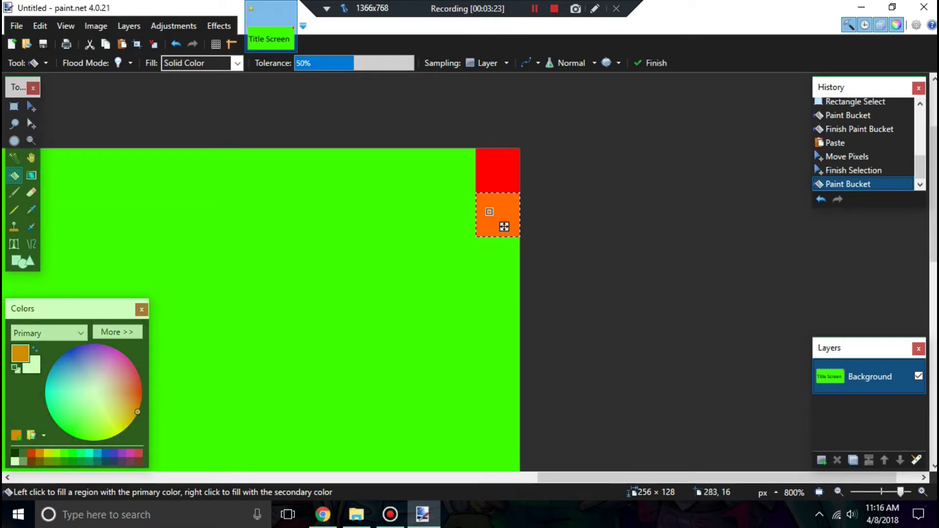
Paste another copy of the red square directly below the orange one and flood-fill it with yellow
key(ctrl+v)
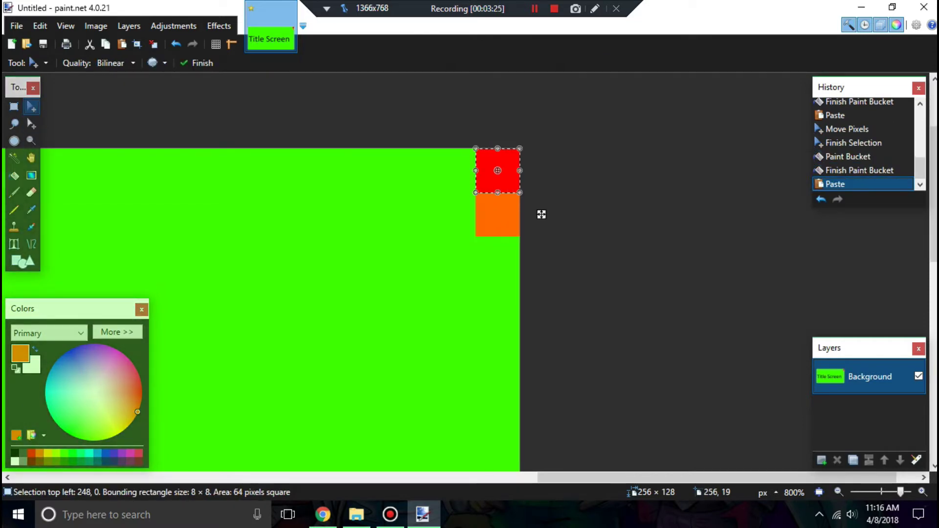
drag(541, 215, 541, 303)
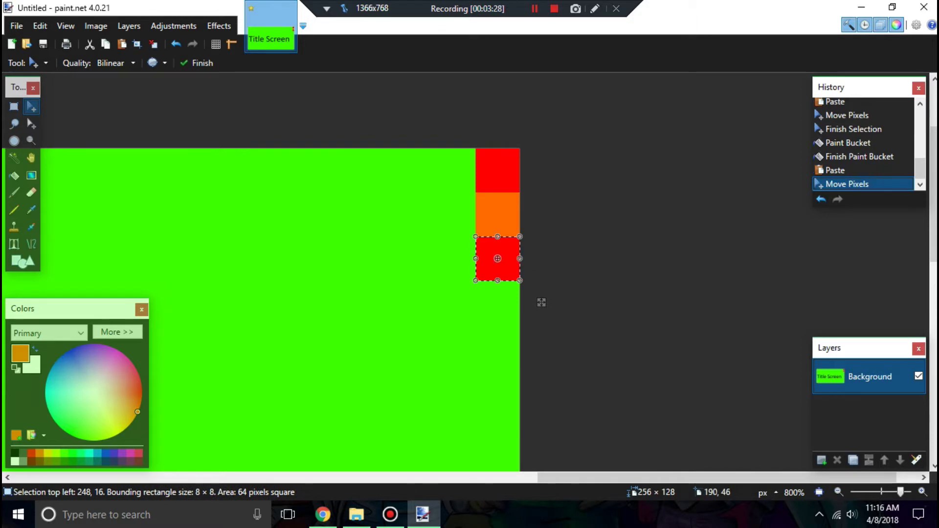
click(47, 453)
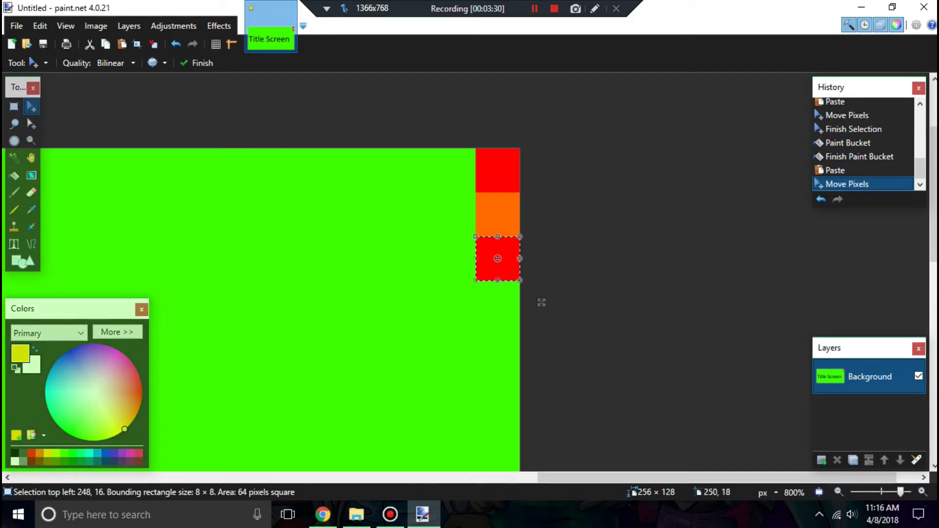
key(f)
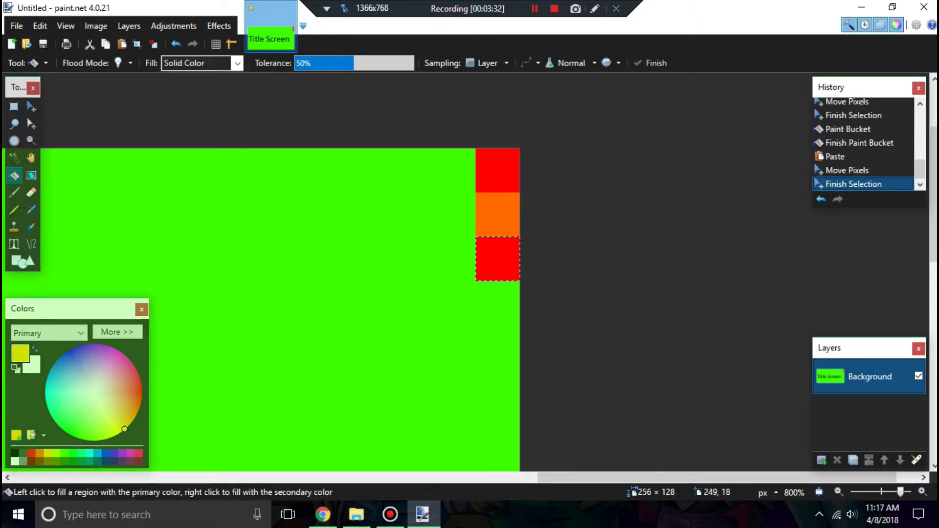
click(499, 265)
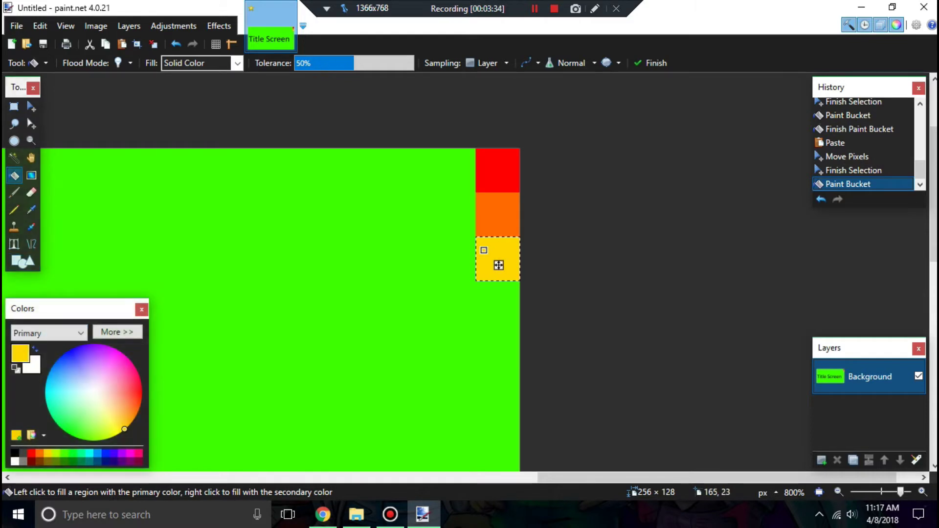
click(64, 454)
click(56, 453)
key(ctrl+z)
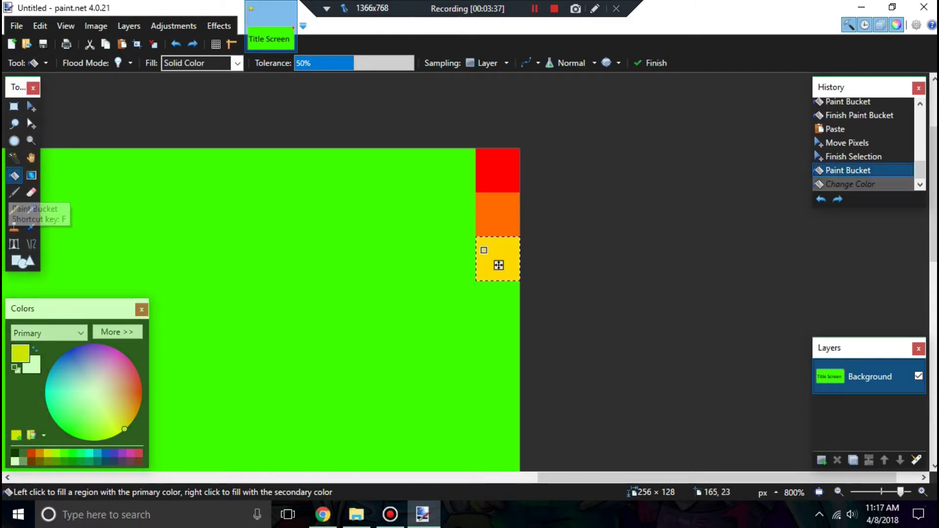
Paste another red square directly below the yellow one and flood-fill it with yellow-green
key(ctrl+v)
drag(498, 170, 498, 302)
click(14, 175)
click(104, 439)
click(500, 295)
scroll(500, 294, down, 3)
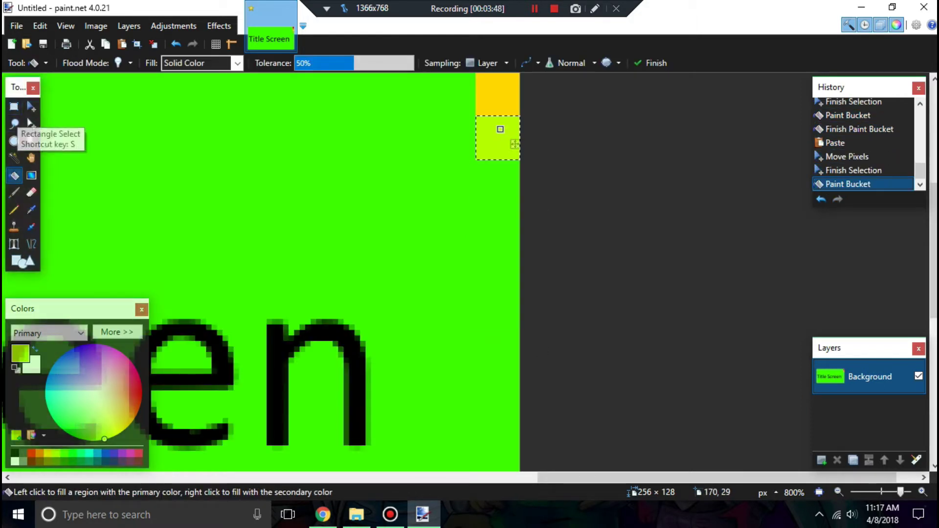
click(64, 453)
key(ctrl+z)
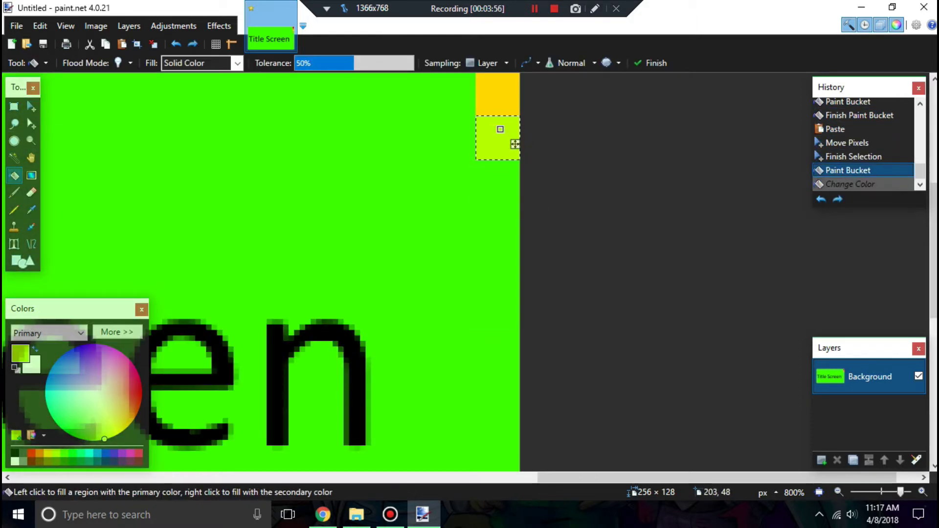
scroll(259, 271, up, 2)
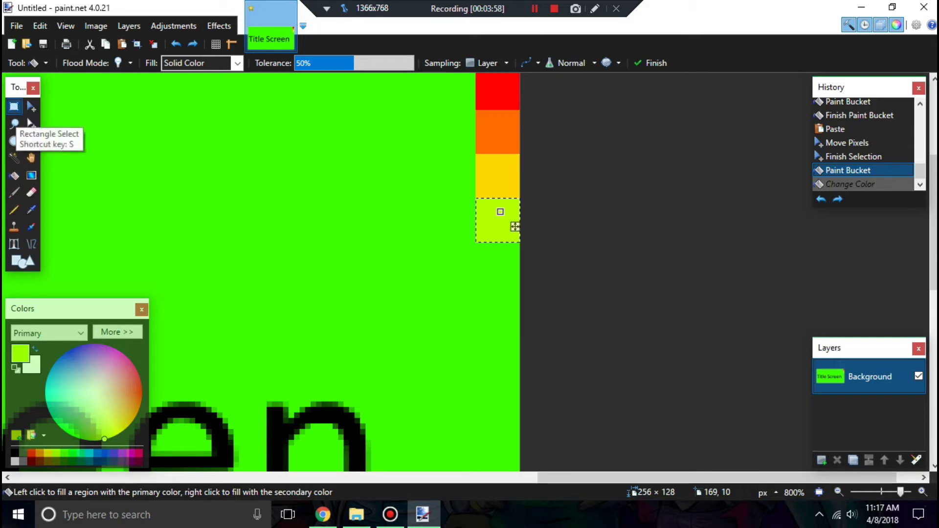
Paste another red square directly below the yellow-green one, flood-fill it with a slightly different green and clear the selection
key(s)
key(ctrl+v)
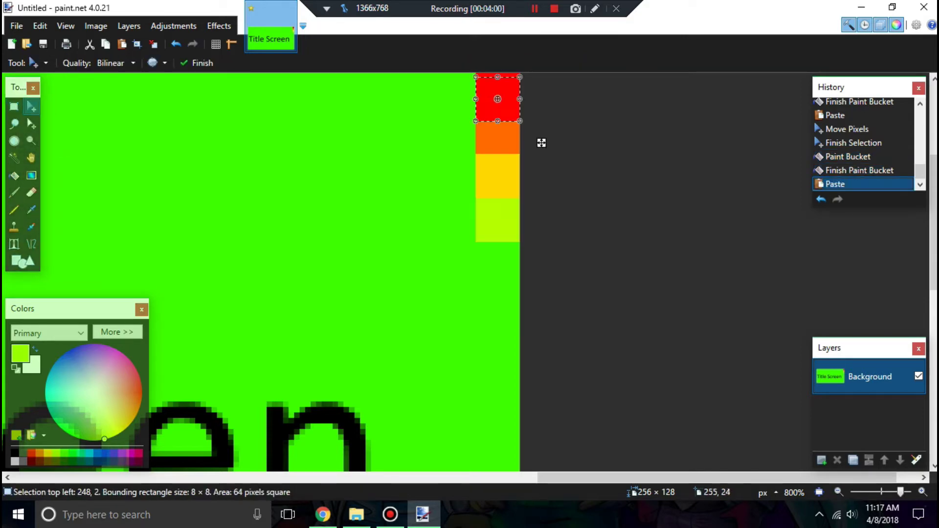
drag(542, 143, 541, 308)
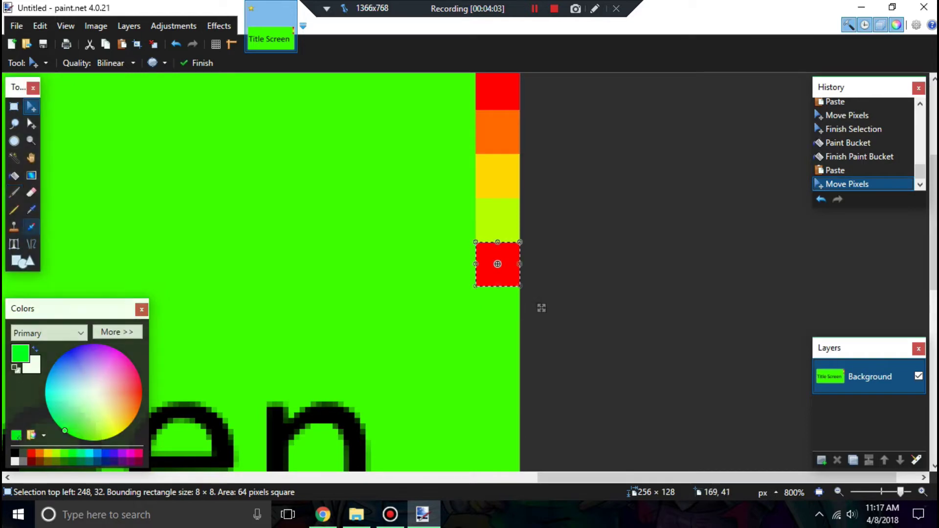
key(f)
click(504, 275)
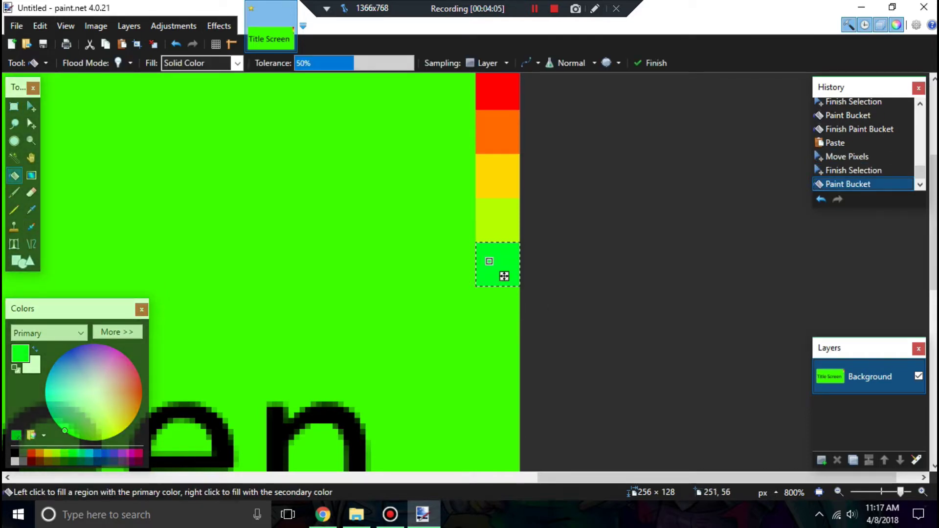
scroll(505, 277, up, 4)
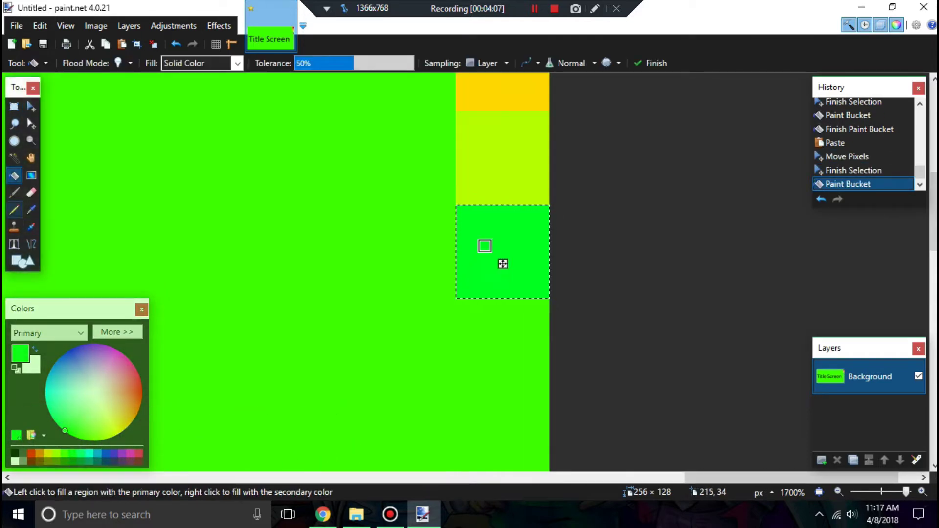
scroll(440, 252, down, 6)
key(s)
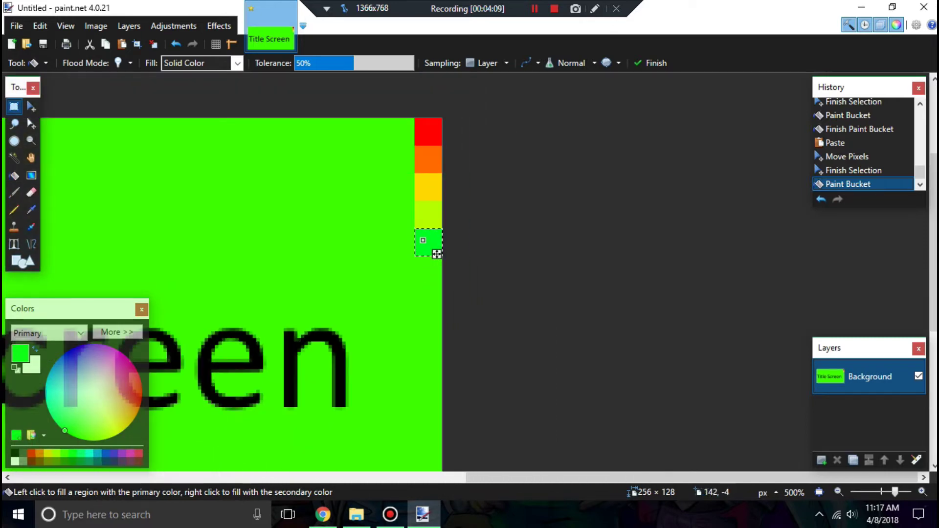
click(88, 152)
scroll(195, 221, up, 4)
scroll(296, 237, down, 5)
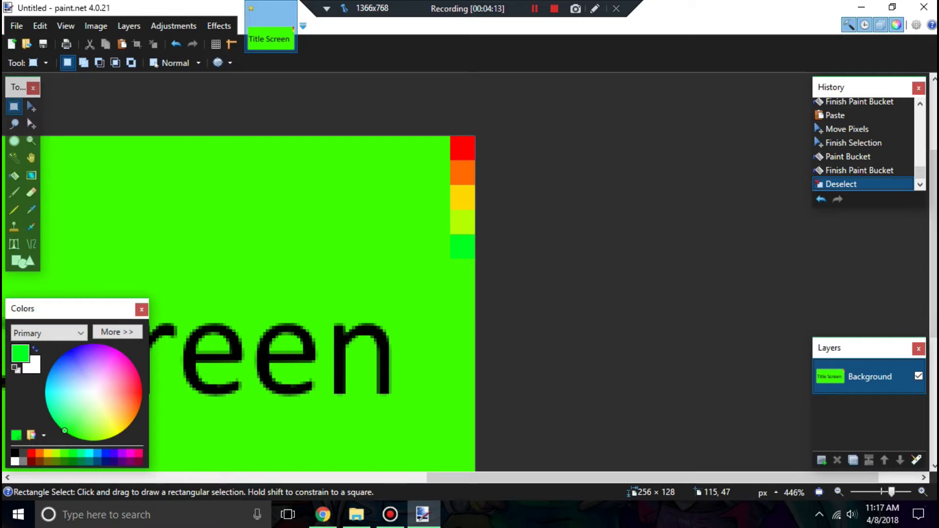
Set the primary color to dark green 006336 and flood-fill the bright green background with it
drag(65, 430, 99, 420)
click(81, 461)
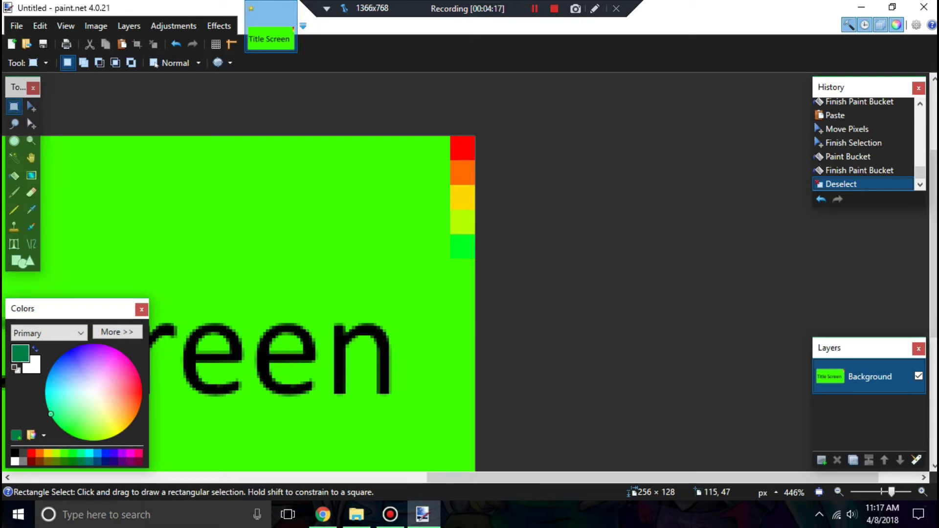
click(117, 332)
drag(198, 421, 193, 420)
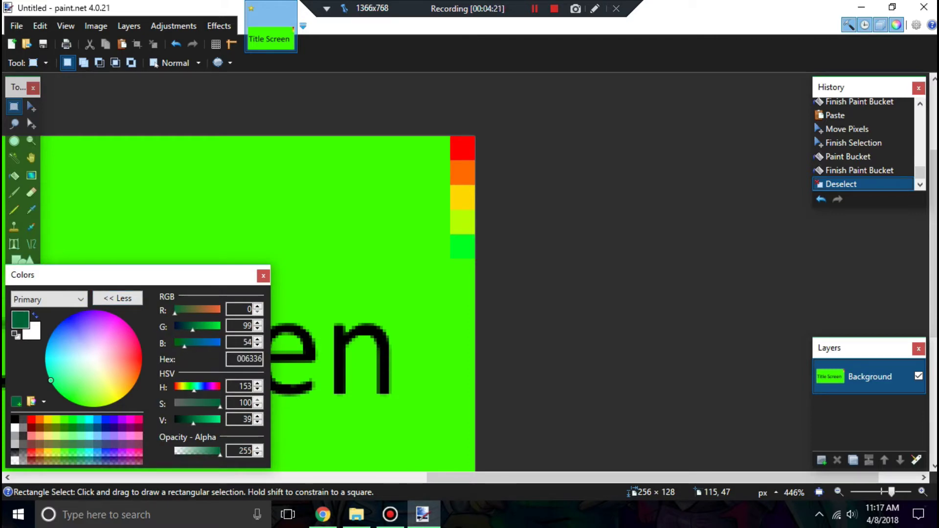
click(13, 176)
click(227, 201)
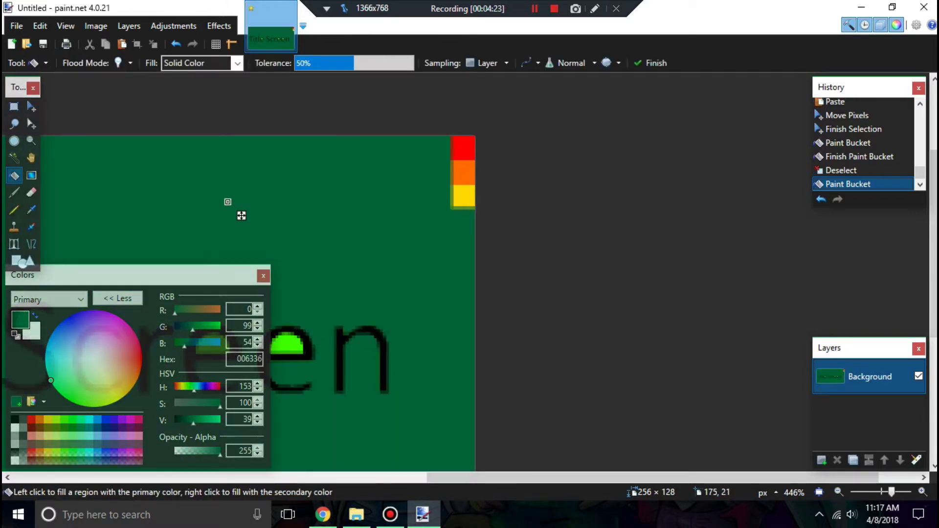
Flood-fill the enclosed areas of the three letters e with dark green and undo the fill that covers the lettering
scroll(227, 203, down, 3)
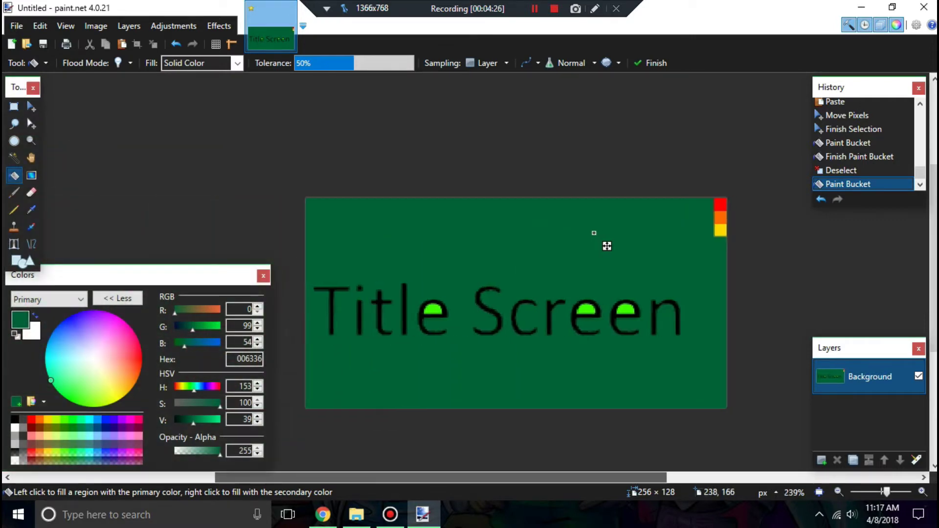
scroll(631, 228, up, 3)
click(436, 310)
scroll(425, 321, down, 1)
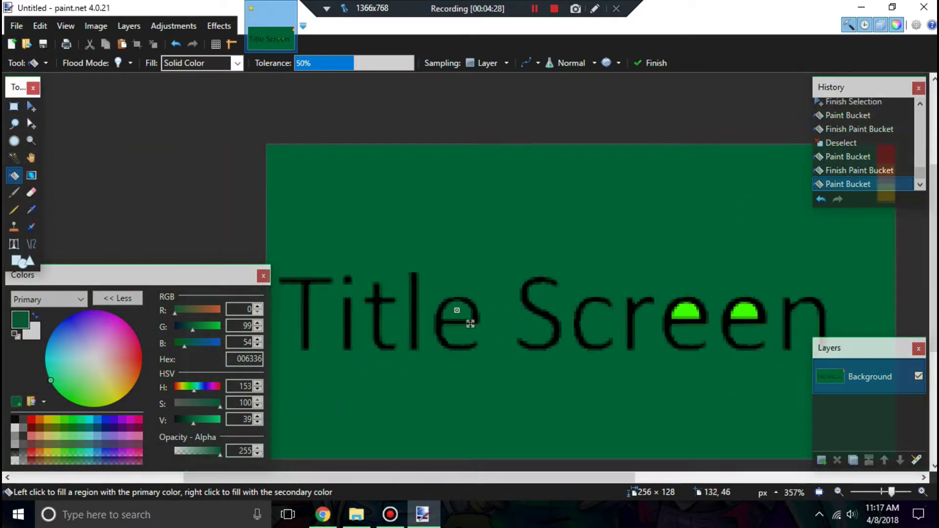
click(683, 310)
click(743, 312)
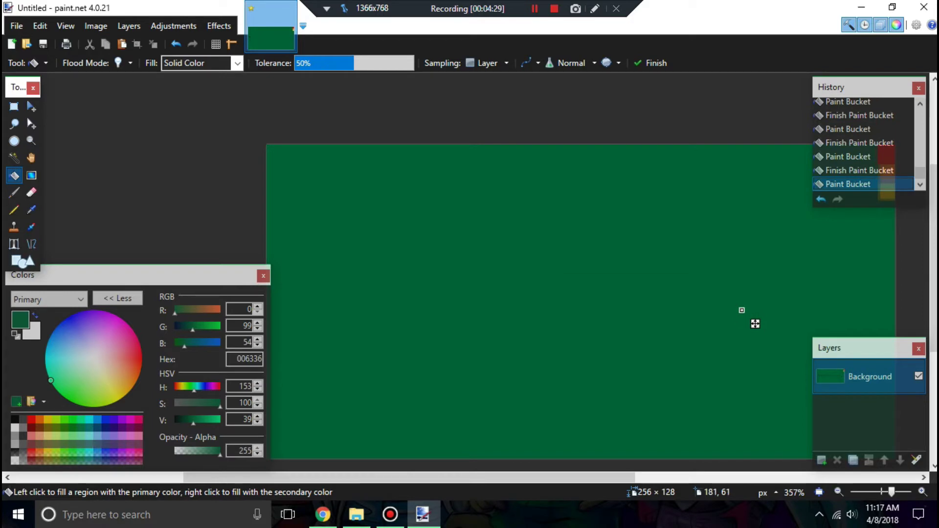
key(ctrl+z)
scroll(534, 227, down, 2)
scroll(643, 247, up, 3)
scroll(508, 267, down, 3)
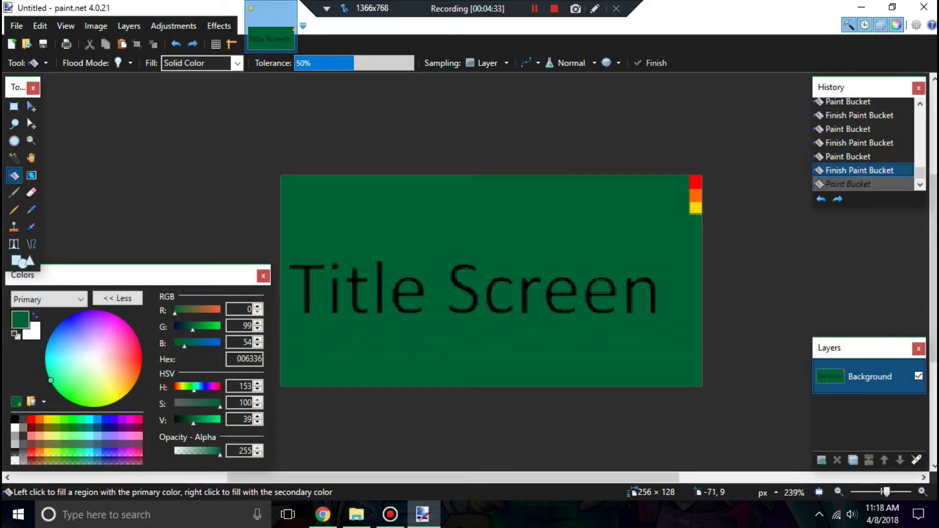
Paint over the blurry "Title Screen" lettering in dark green with the Paintbrush at width 11
click(14, 192)
click(118, 62)
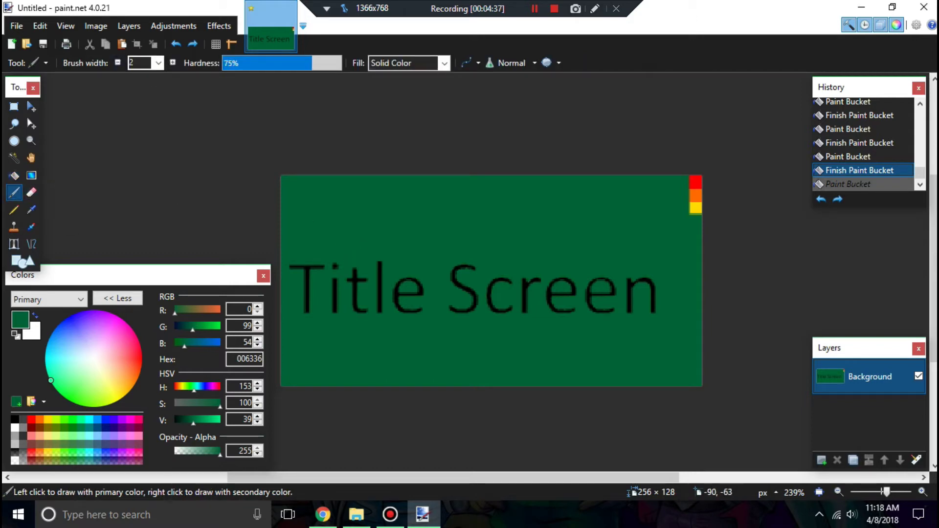
mouse_move(304, 279)
mouse_down()
mouse_move(325, 258)
mouse_move(317, 241)
mouse_move(274, 273)
mouse_move(278, 283)
mouse_move(363, 275)
mouse_move(327, 300)
mouse_move(382, 274)
mouse_move(424, 303)
mouse_move(458, 276)
mouse_move(484, 287)
mouse_move(453, 267)
mouse_move(470, 272)
mouse_move(361, 300)
mouse_move(398, 302)
mouse_move(416, 314)
mouse_move(619, 304)
mouse_move(634, 315)
mouse_move(667, 281)
mouse_move(626, 272)
mouse_move(620, 297)
mouse_move(534, 299)
mouse_move(507, 282)
mouse_move(460, 287)
mouse_move(525, 276)
mouse_up()
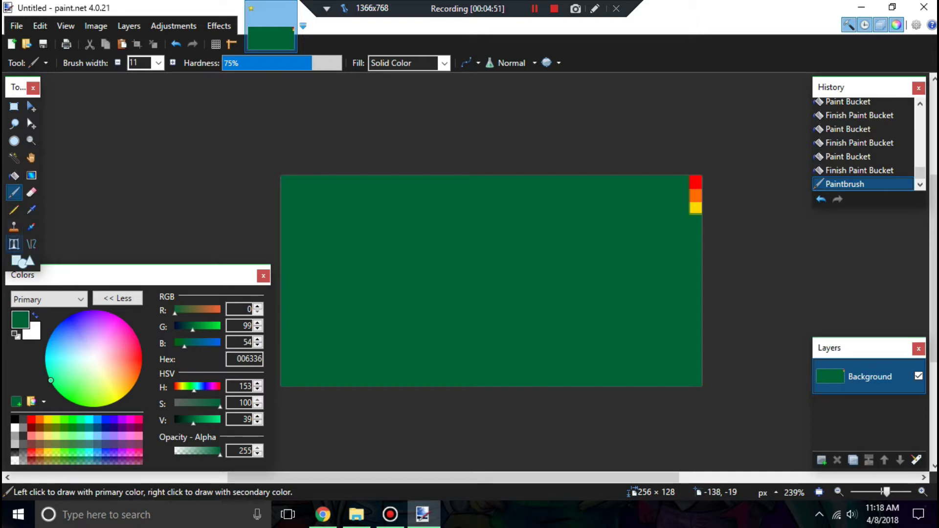
Add black "Title Screen" text in Calibri 36 with antialiasing disabled and move it to mid-height so it fits inside the canvas
click(13, 244)
click(402, 62)
click(430, 97)
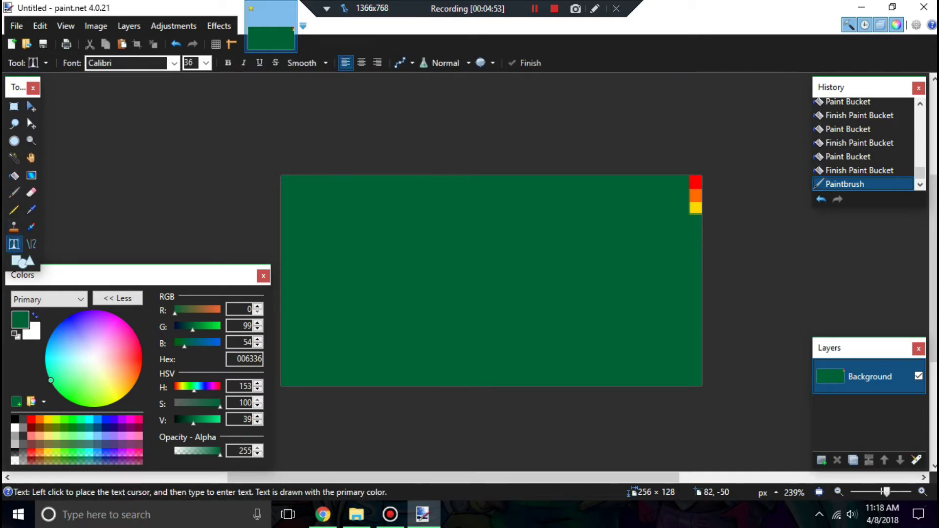
click(353, 201)
mouse_move(359, 302)
mouse_down()
mouse_move(499, 303)
mouse_move(358, 301)
mouse_up()
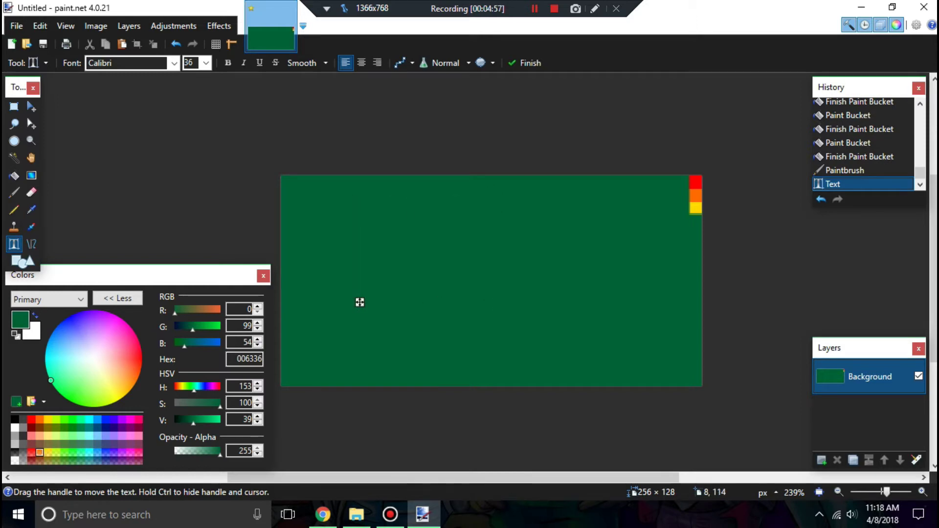
text(Title )
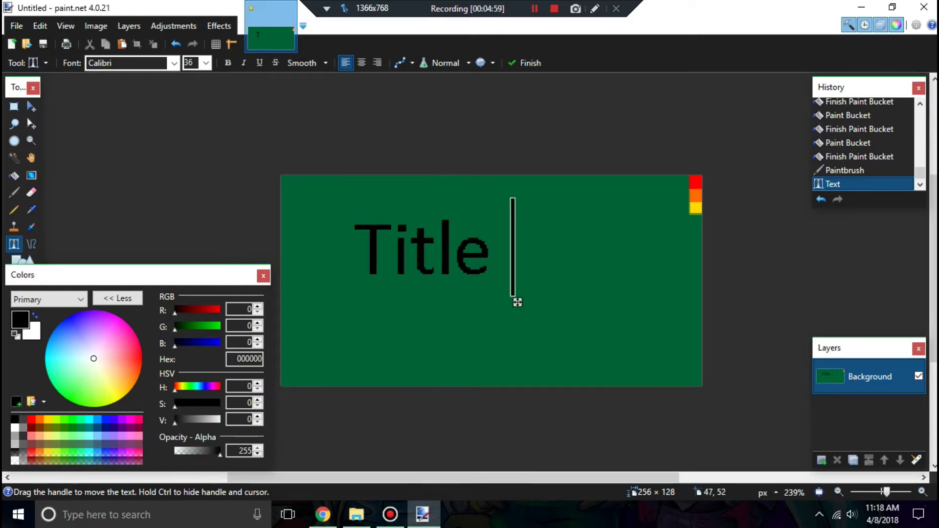
text(Screen)
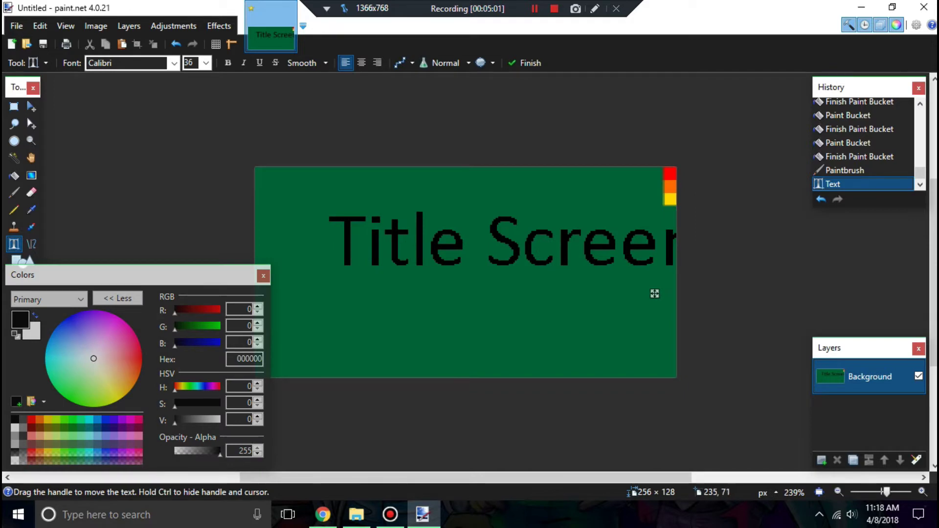
drag(656, 294, 591, 329)
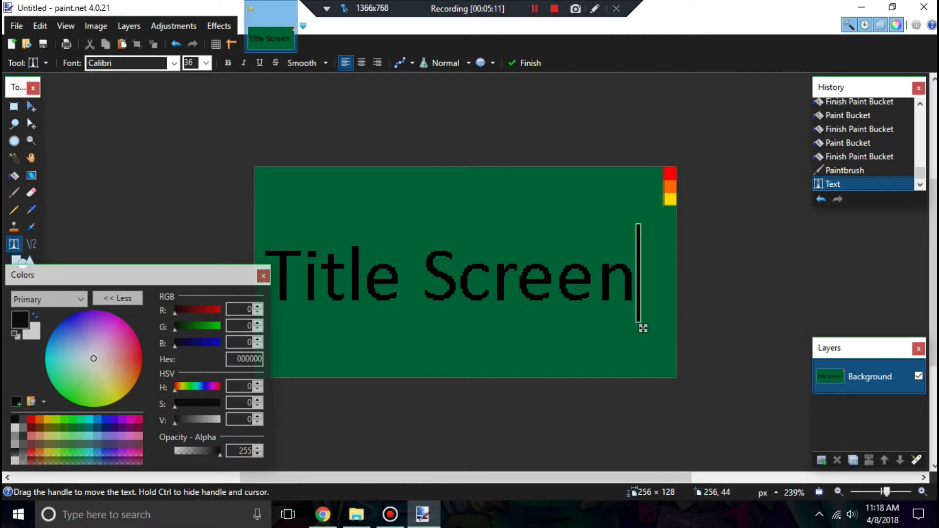
Examine the edges of the red, orange and yellow squares, select the 8 × 24 block they occupy and clear the selection
ctrl+scroll(669, 217, up, 4)
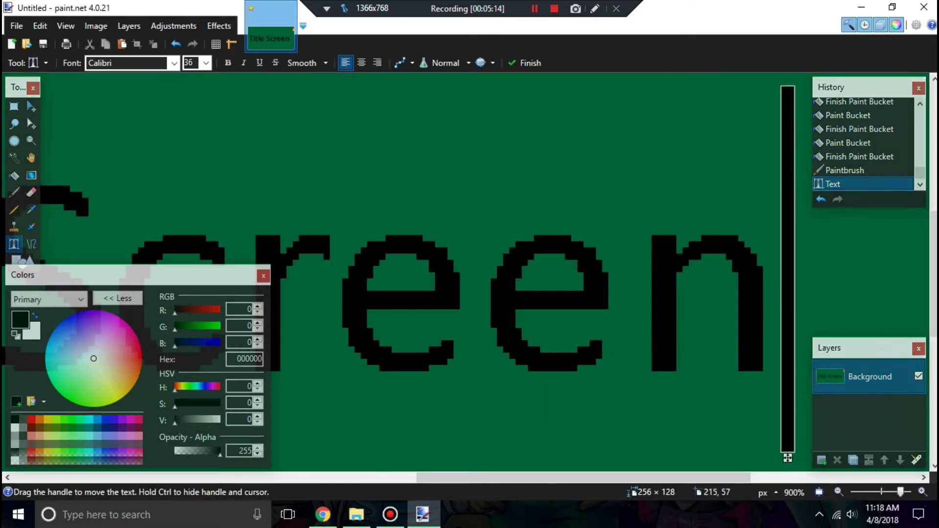
ctrl+scroll(588, 222, down, 3)
key(s)
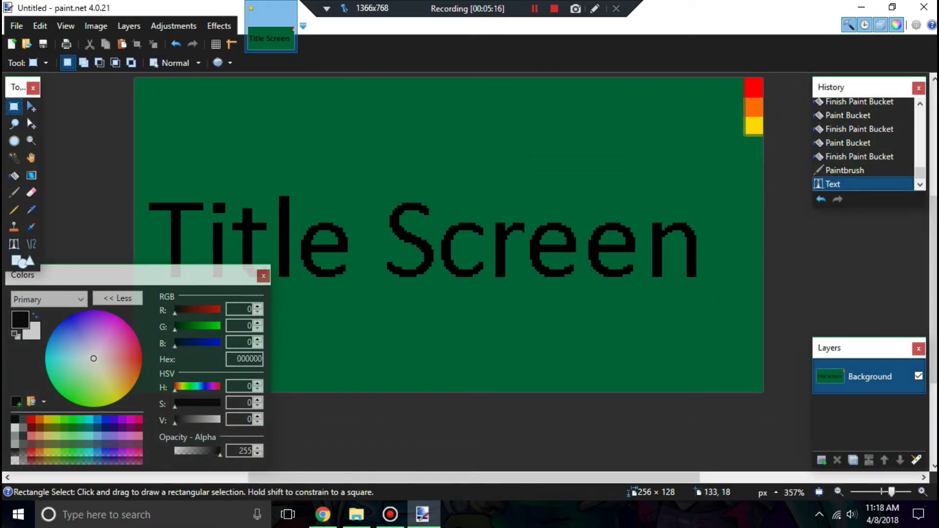
ctrl+scroll(754, 184, up, 4)
ctrl+scroll(778, 191, up, 2)
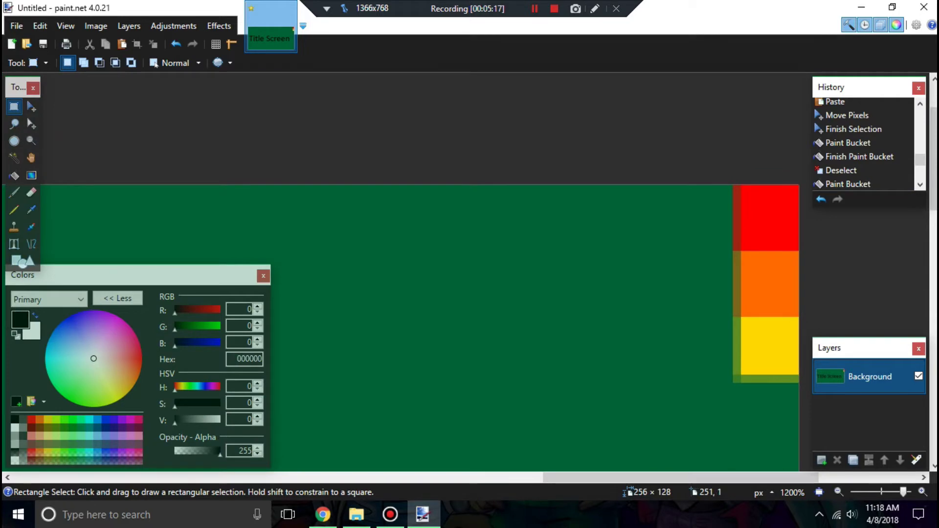
drag(735, 187, 808, 377)
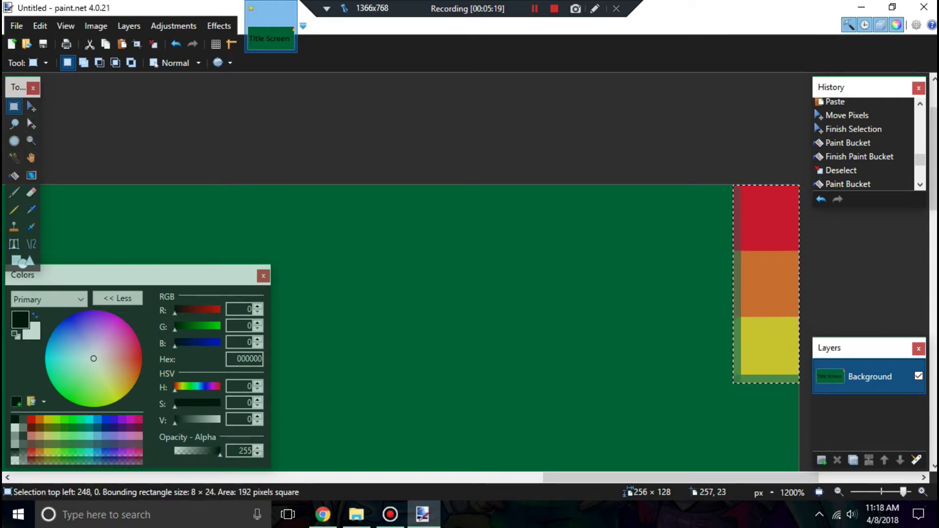
key(ctrl+d)
ctrl+scroll(763, 274, up, 2)
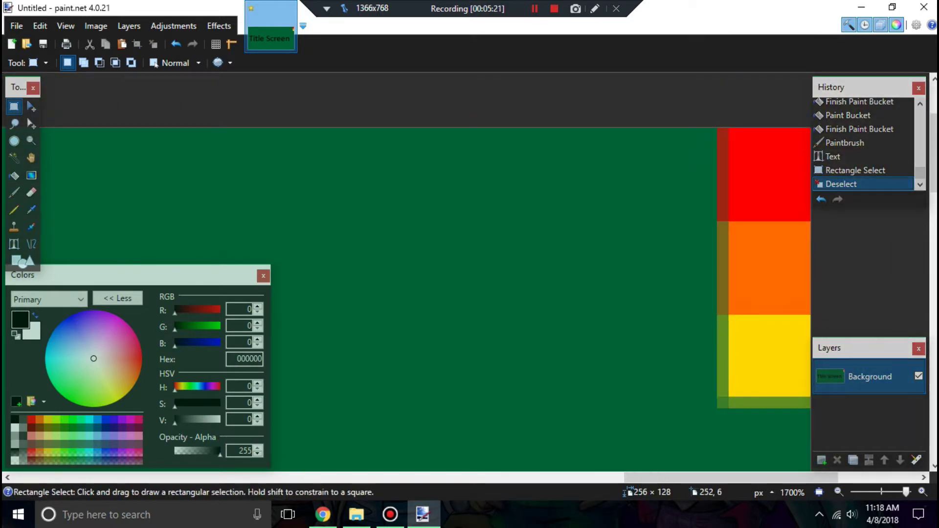
ctrl+scroll(748, 186, down, 2)
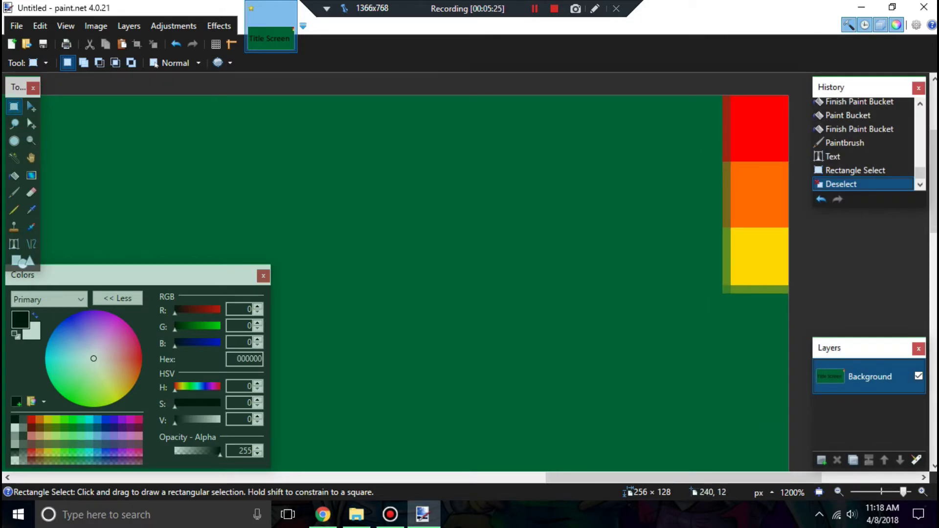
key(shift+F12)
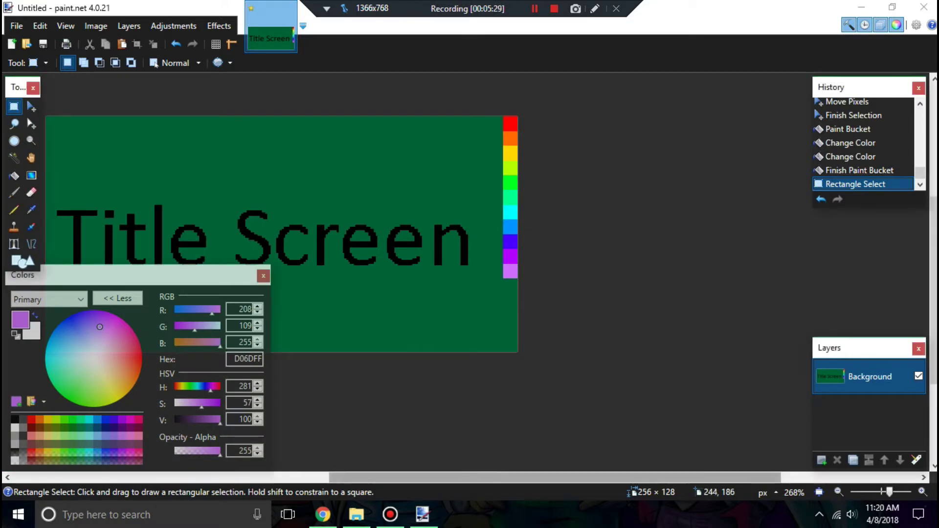
Start saving the finished image in the Tutorial folder with BMP as the file type
drag(495, 477, 369, 477)
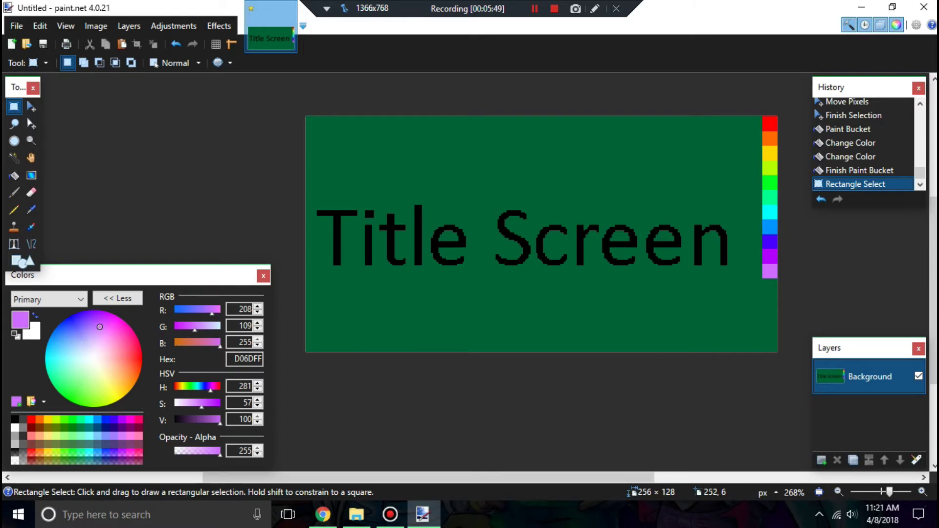
scroll(770, 127, up, 7)
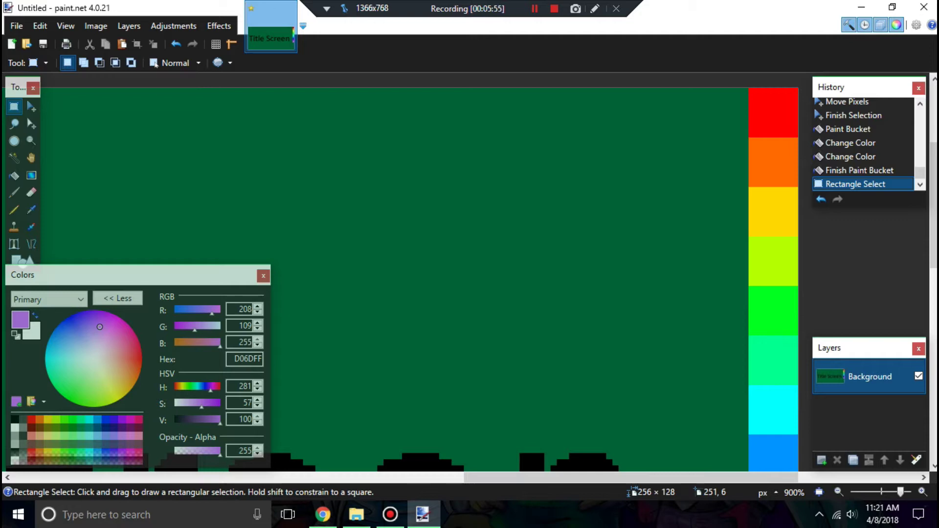
scroll(514, 204, down, 2)
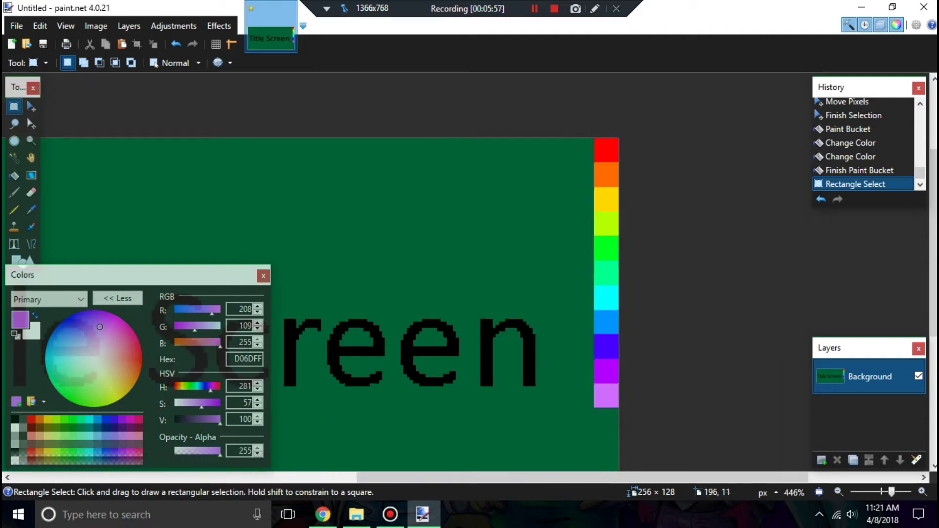
scroll(389, 376, down, 2)
scroll(419, 271, down, 2)
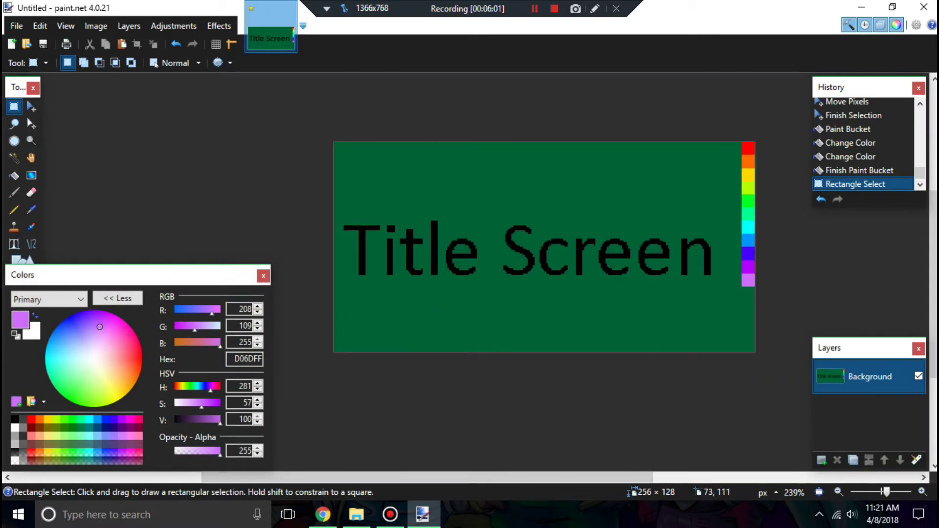
key(ctrl+s)
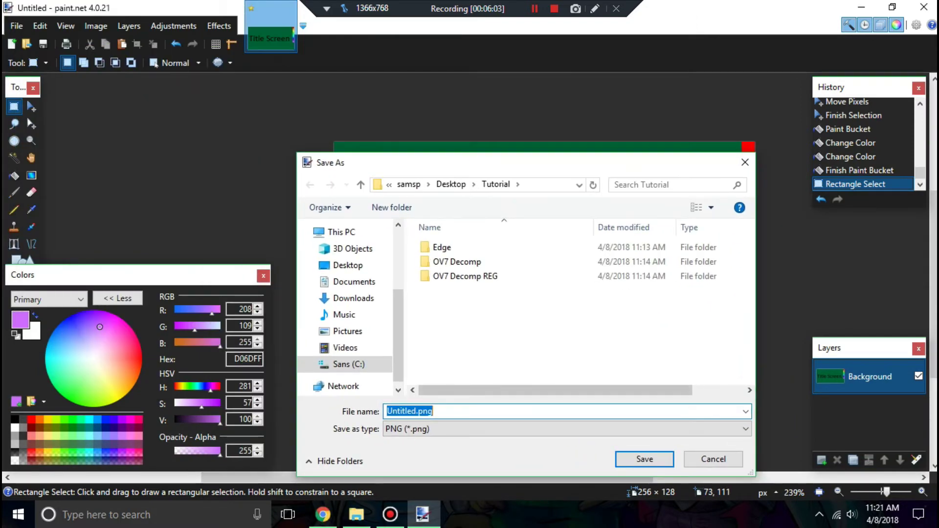
click(566, 429)
click(567, 453)
Name the file Title.bmp and save it with the bit depth left on Auto-detect
click(417, 411)
click(417, 410)
drag(417, 411, 386, 411)
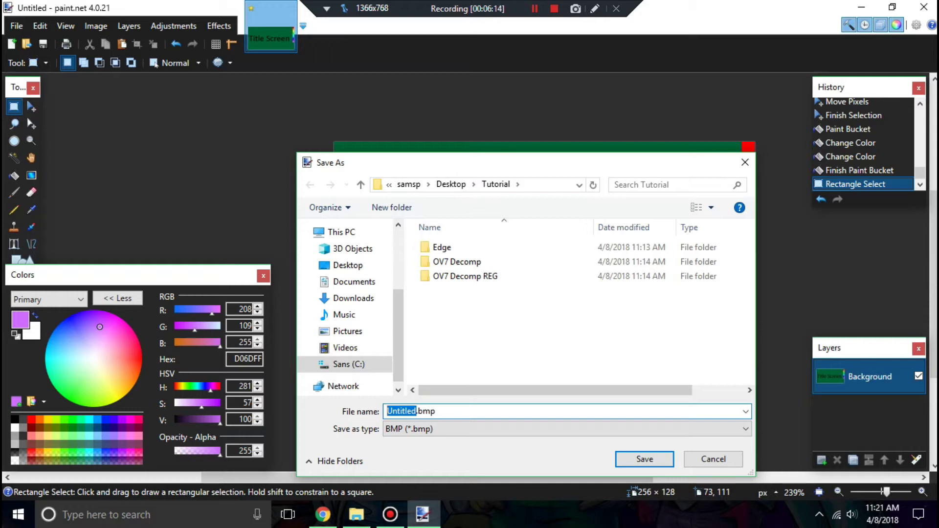
drag(462, 163, 402, 139)
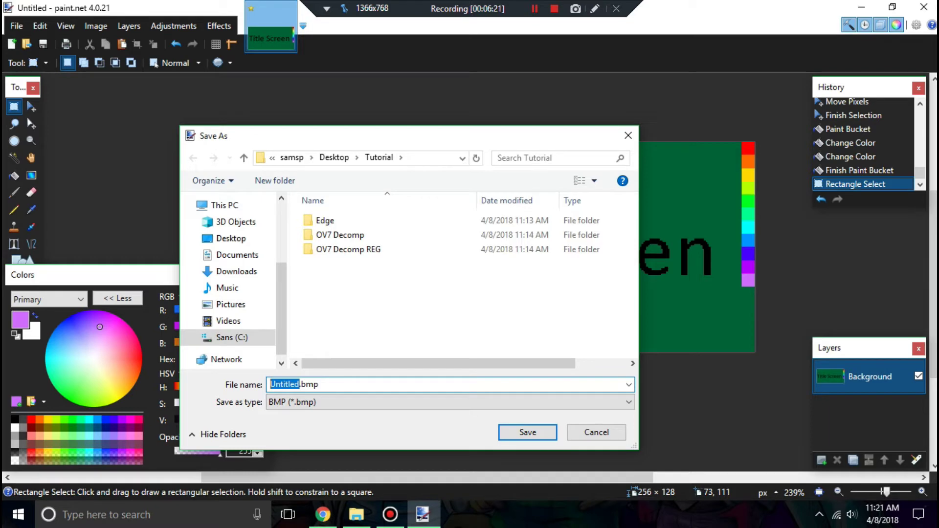
text(Title)
key(Return)
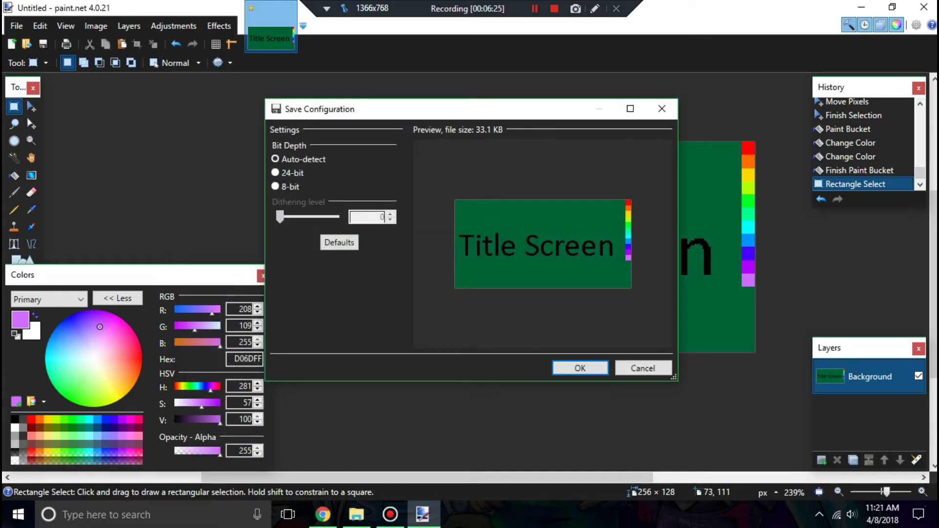
key(Return)
Switch to File Explorer, open the Edge folder inside Tutorial and launch edge.exe
click(356, 514)
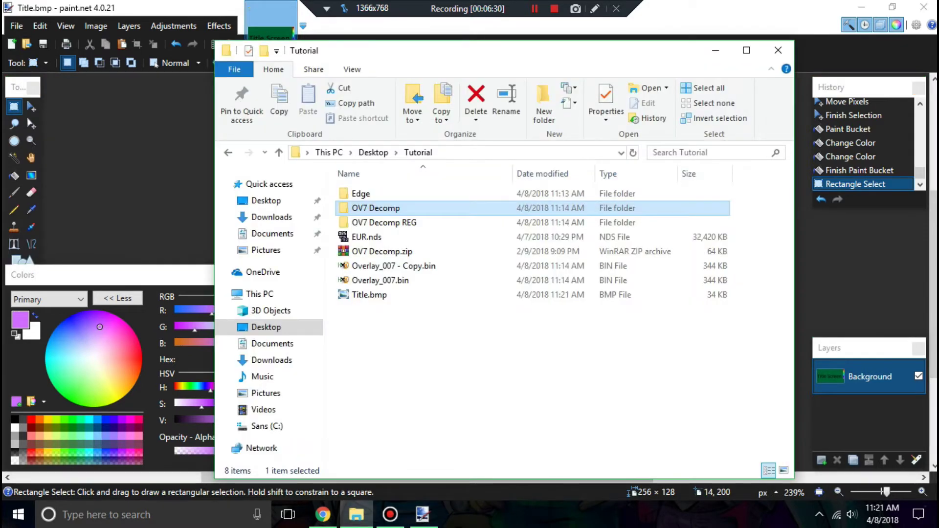
double_click(361, 193)
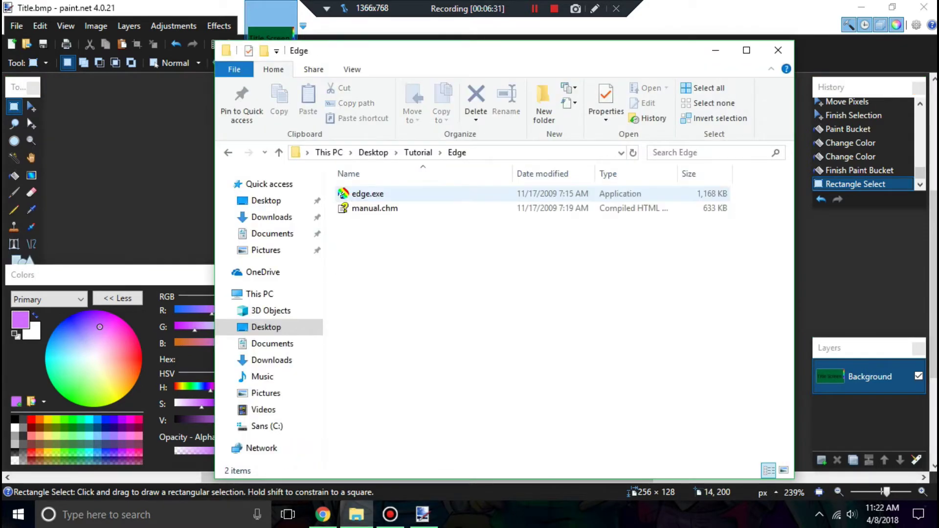
click(367, 194)
key(Return)
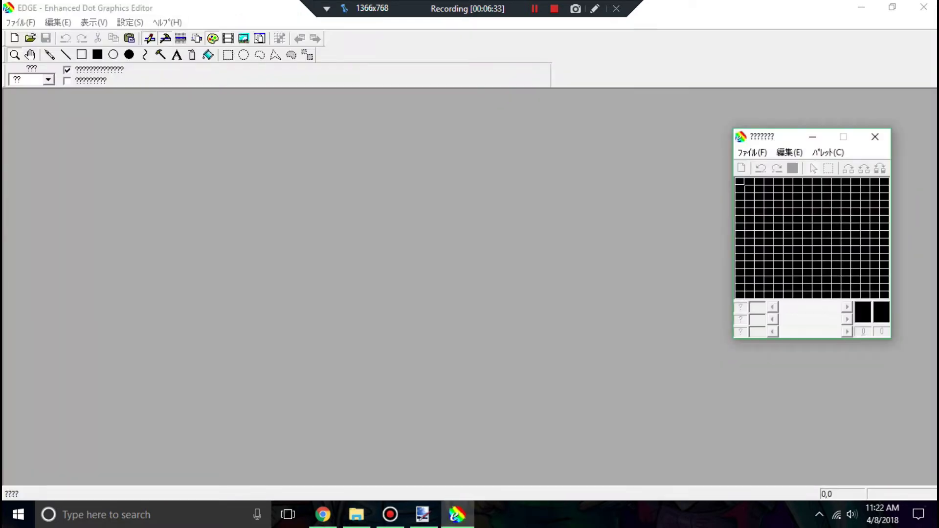
Open Title.bmp from the Tutorial folder in EDGE
click(20, 23)
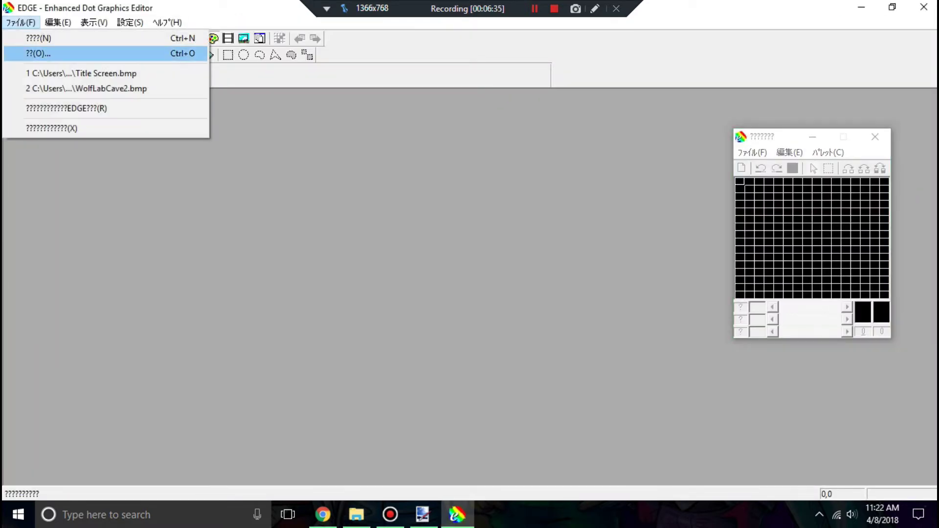
click(30, 53)
key(shift+Tab)
key(Down)
key(Down)
key(Down)
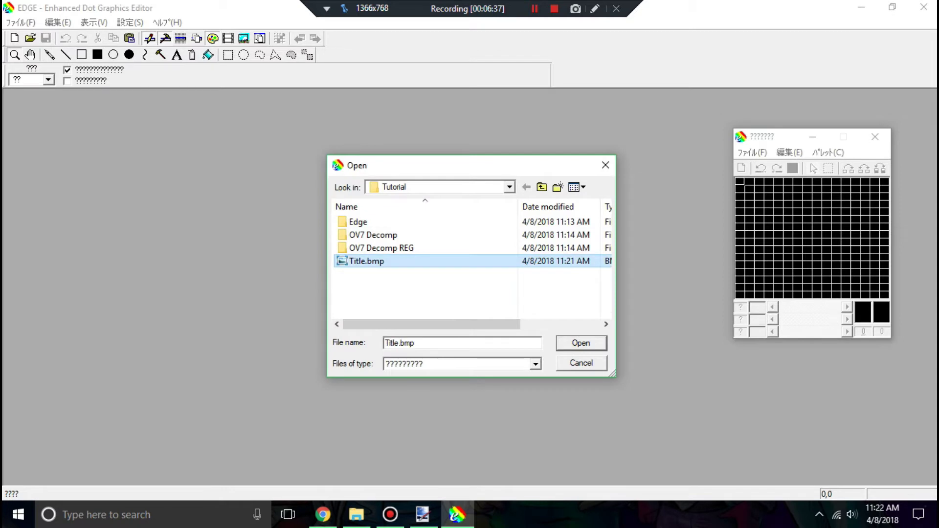
key(Return)
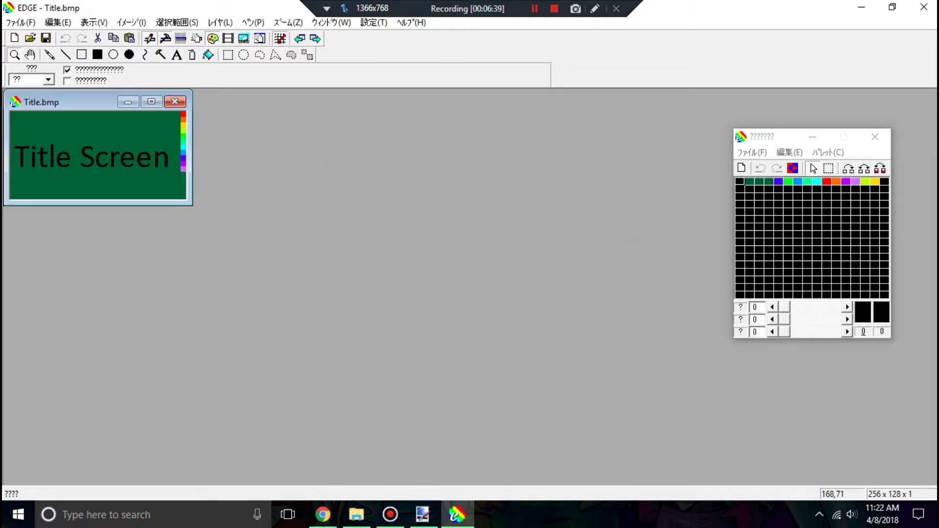
Examine the colour values of the near-identical dark green entries in the Title.bmp palette
scroll(125, 160, up, 2)
scroll(92, 146, up, 1)
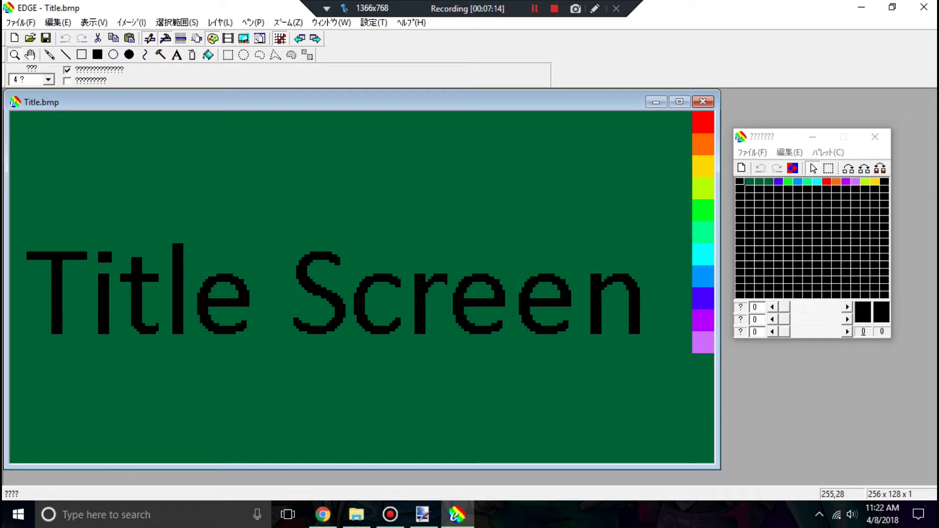
click(759, 181)
click(750, 181)
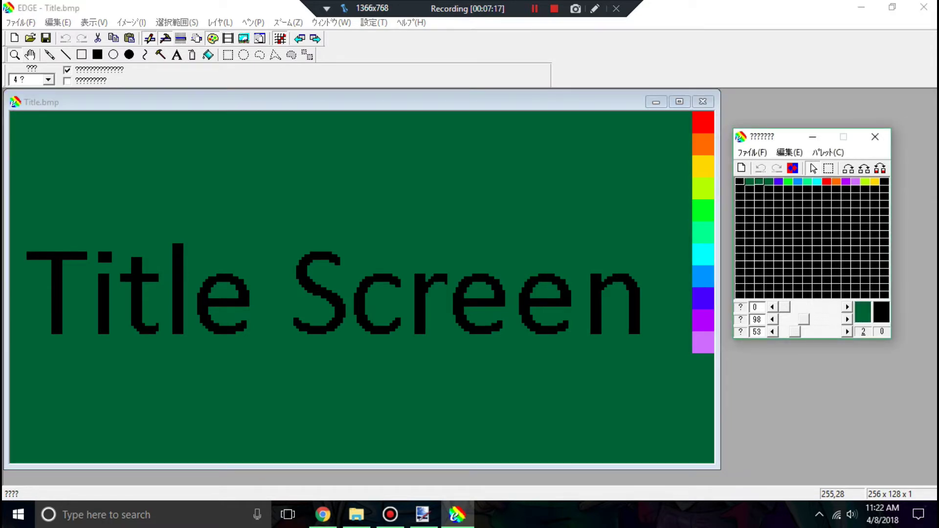
click(760, 182)
click(768, 181)
click(749, 181)
click(760, 181)
click(749, 182)
Change the first palette entry, used by the lettering, to white with RGB 255, 255, 255
click(740, 182)
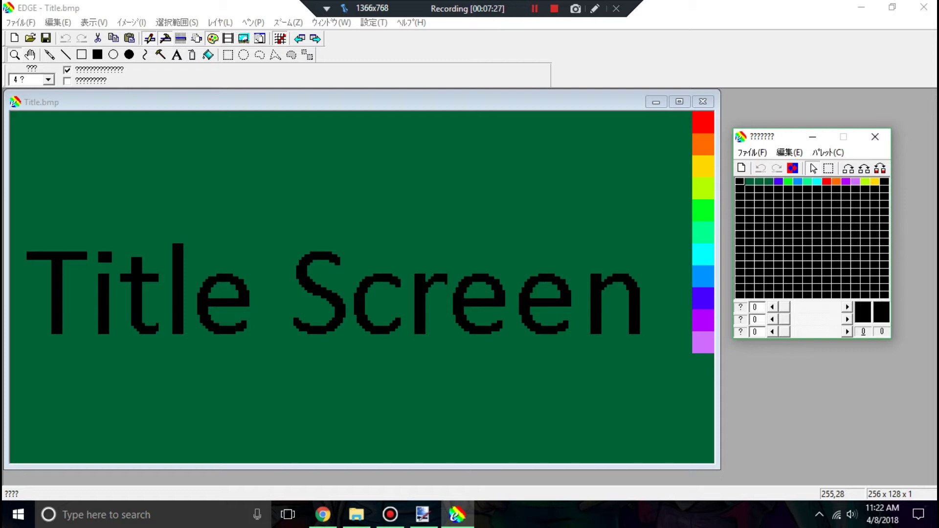
drag(785, 319, 836, 319)
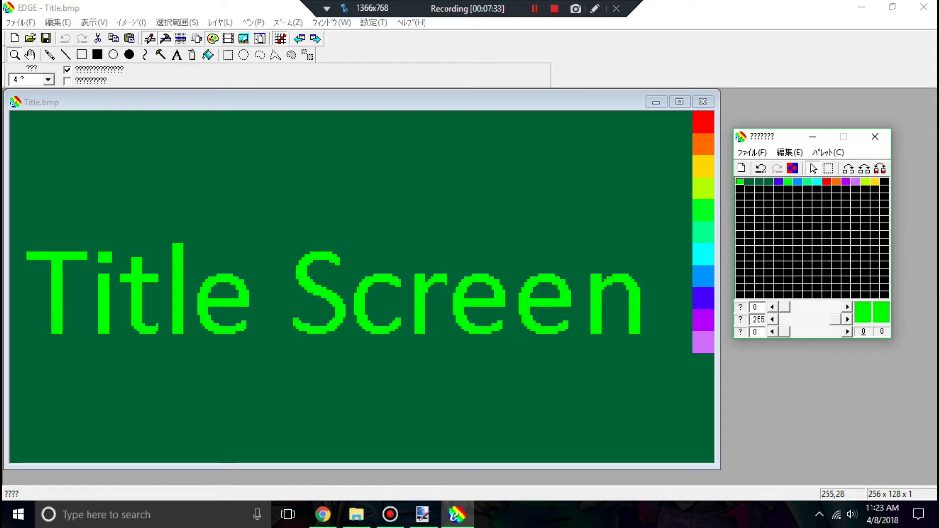
mouse_move(836, 319)
mouse_down()
mouse_move(808, 319)
mouse_move(835, 332)
mouse_up()
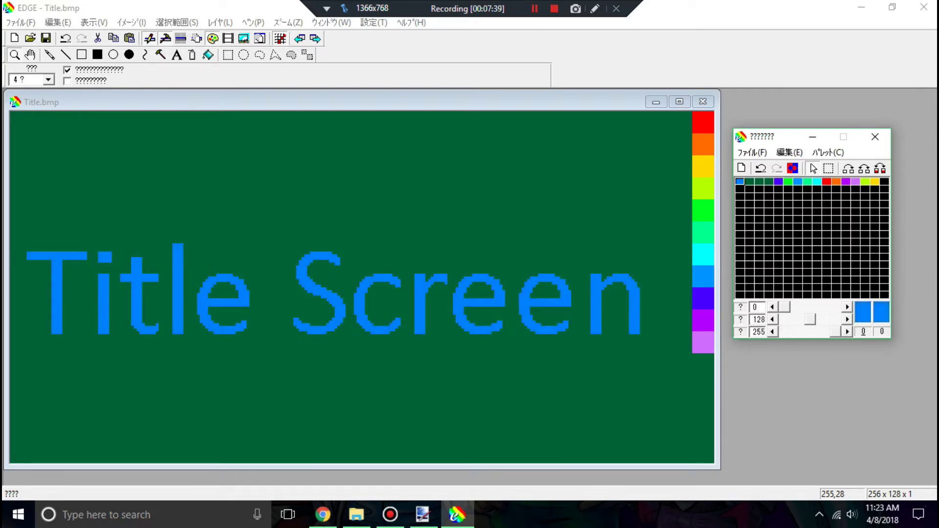
drag(785, 307, 835, 319)
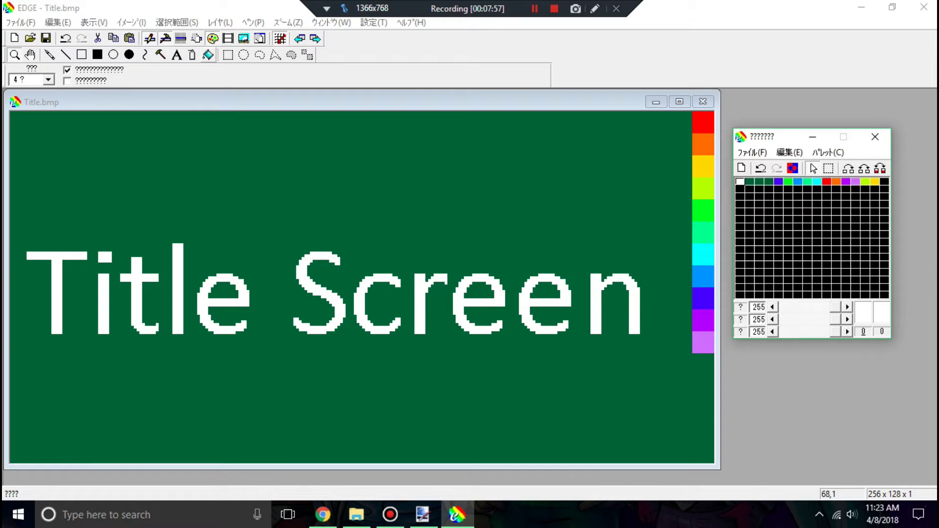
Fill every letter of "Title Screen", including the dot of the i, with the blue-violet palette colour (72, 0, 255)
click(208, 55)
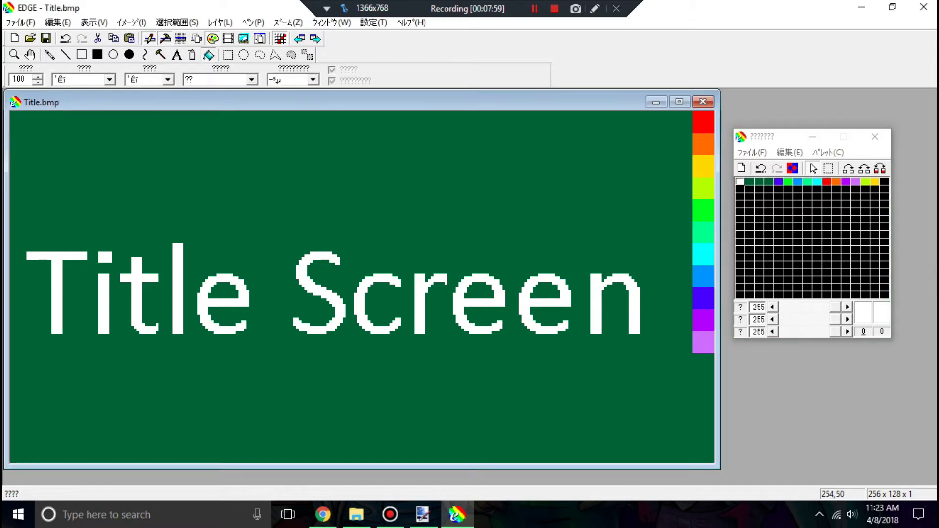
click(779, 181)
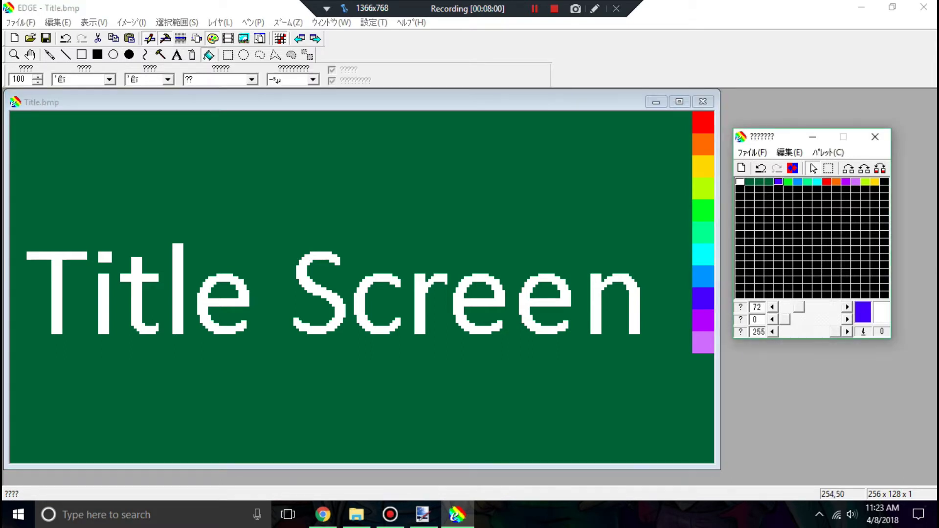
click(521, 307)
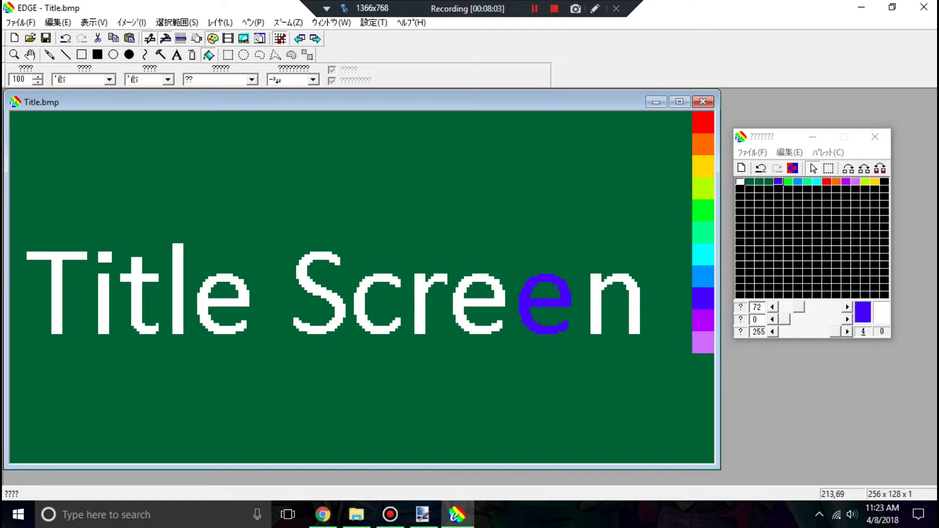
click(596, 301)
click(457, 304)
click(420, 308)
click(356, 304)
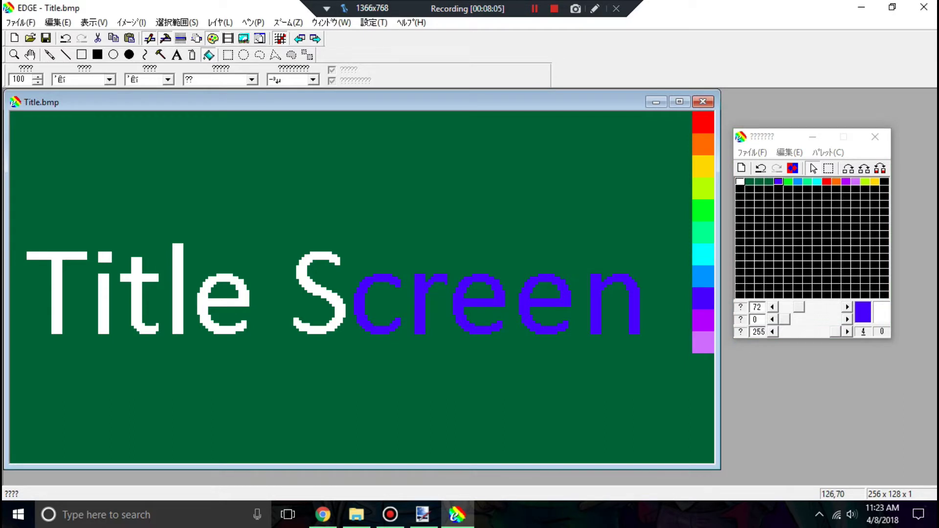
click(332, 303)
click(202, 303)
click(175, 304)
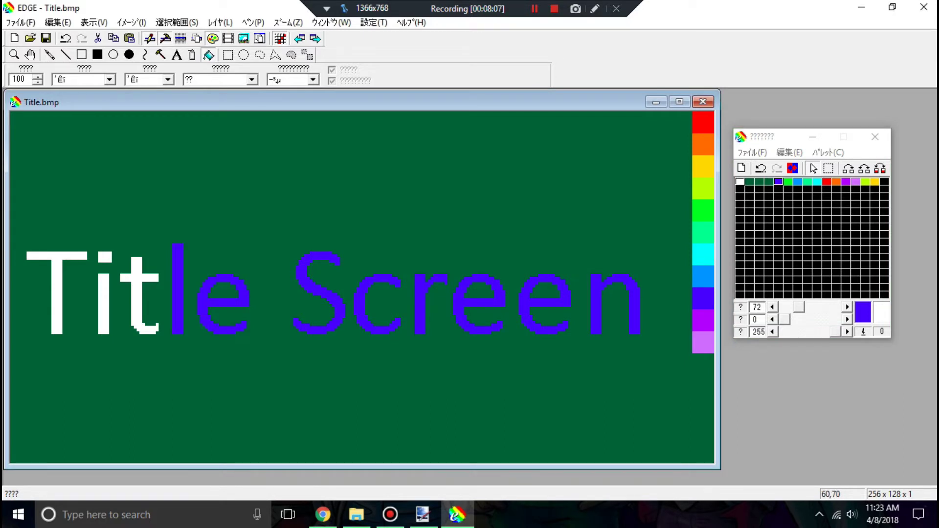
click(134, 301)
click(103, 303)
click(104, 258)
click(56, 298)
Fill the green background and the enclosed areas of the three e's with the white first palette entry
click(740, 182)
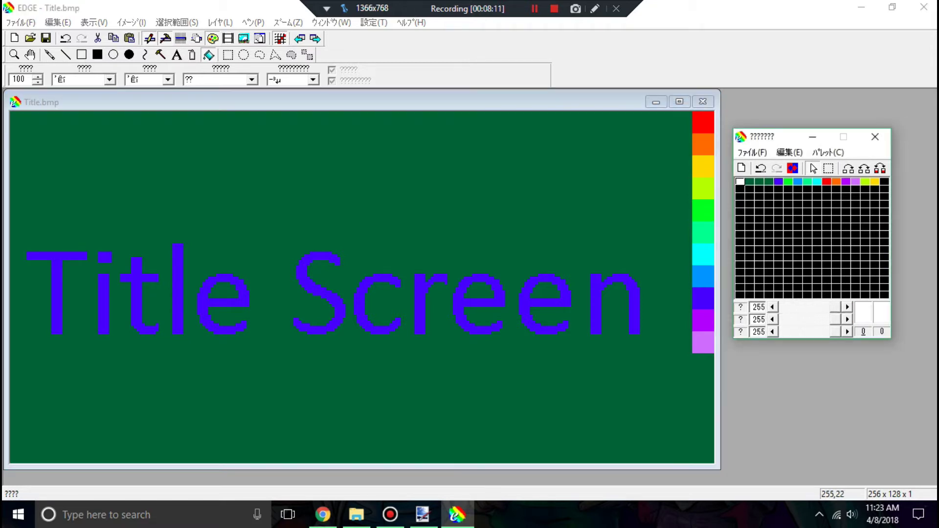
click(541, 205)
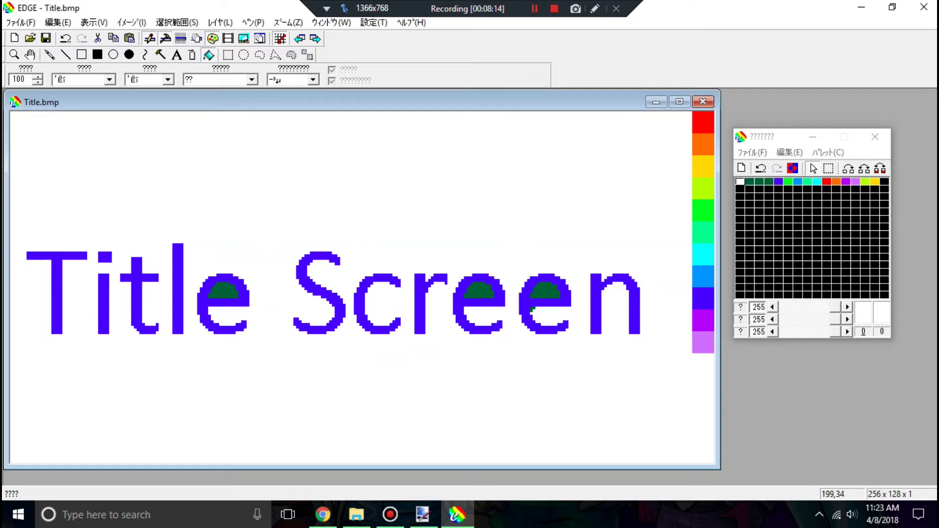
click(534, 287)
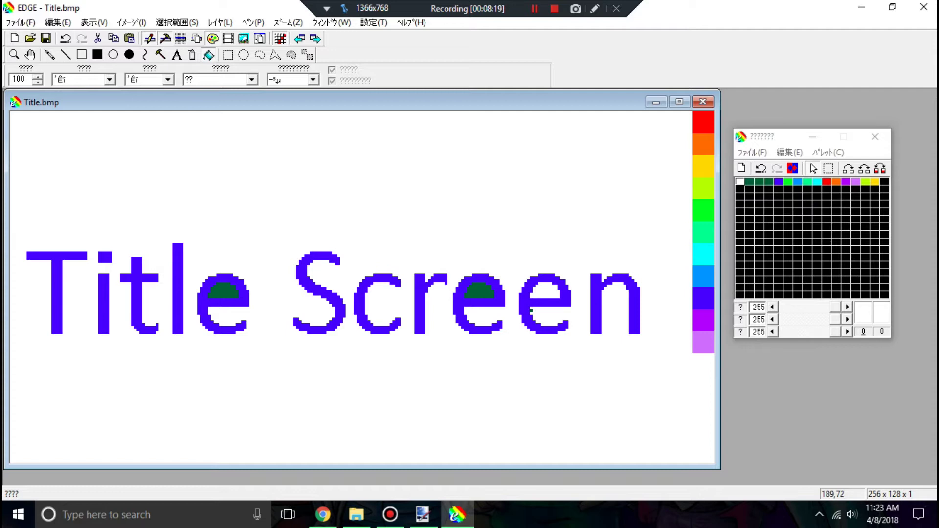
click(475, 291)
click(221, 289)
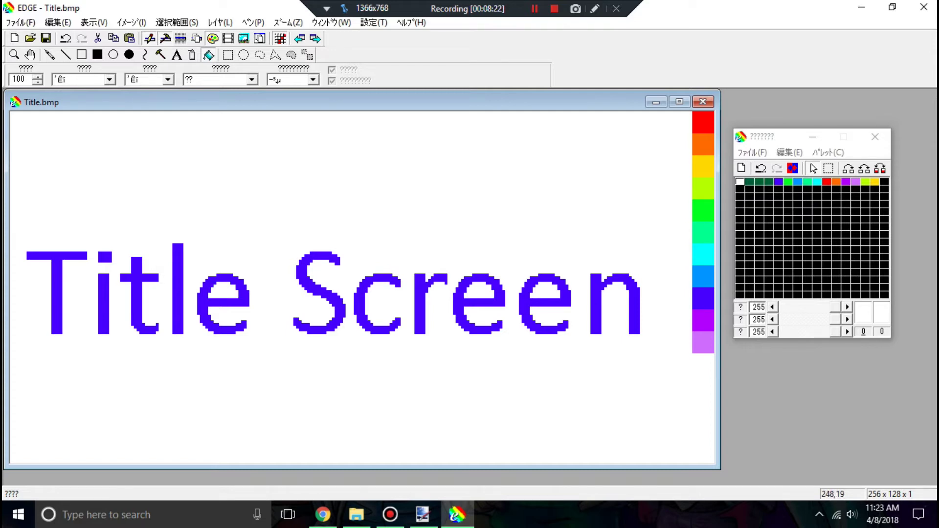
Change the second palette entry to black (0, 0, 0) and fill every letter of "Title Screen" with it
click(749, 181)
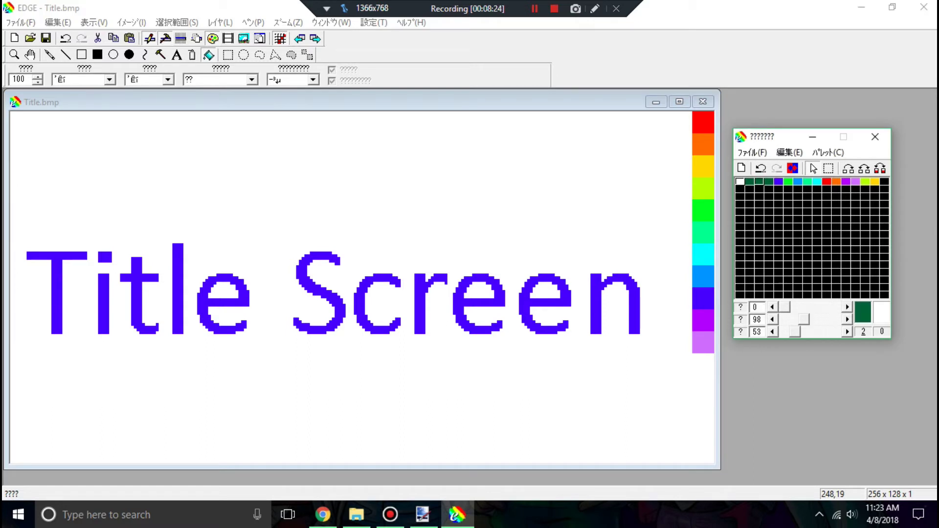
drag(803, 319, 784, 319)
click(597, 304)
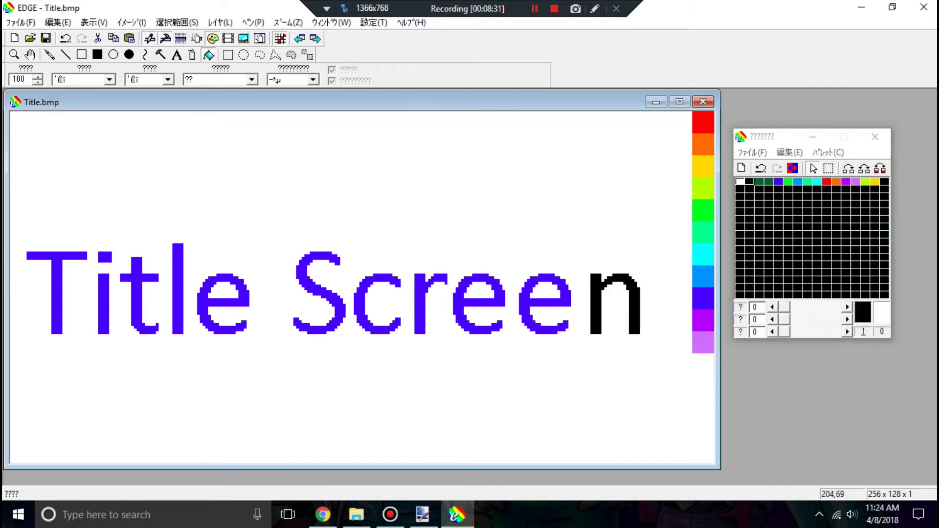
click(526, 299)
click(467, 299)
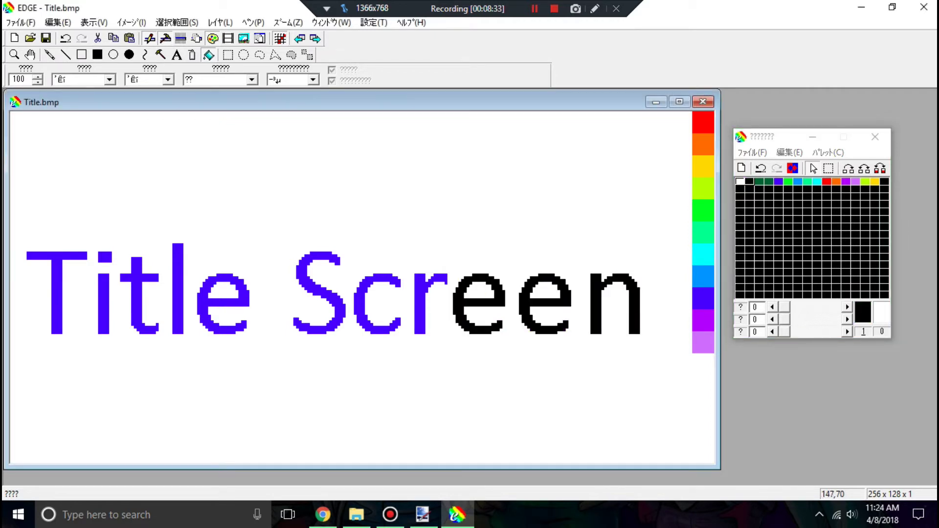
click(419, 303)
click(376, 303)
click(319, 293)
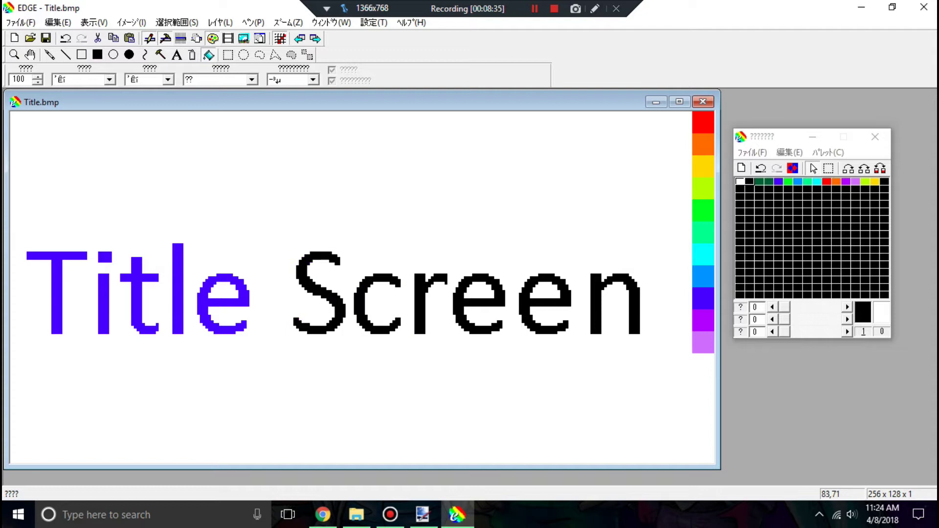
click(224, 299)
click(177, 299)
click(137, 304)
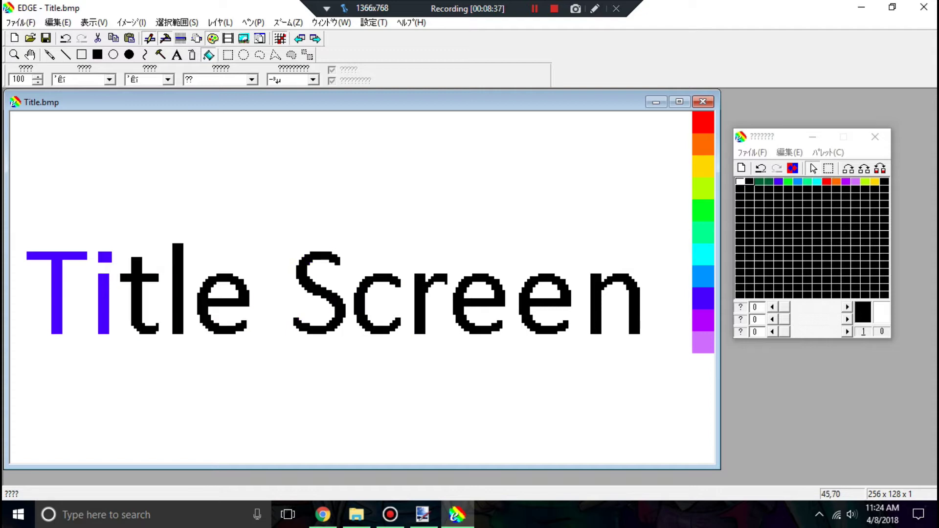
click(104, 299)
click(106, 256)
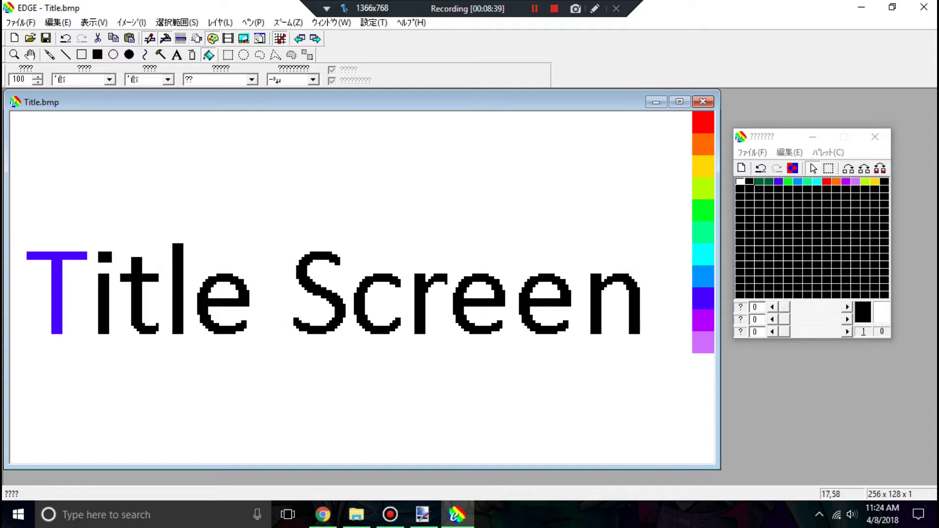
click(57, 294)
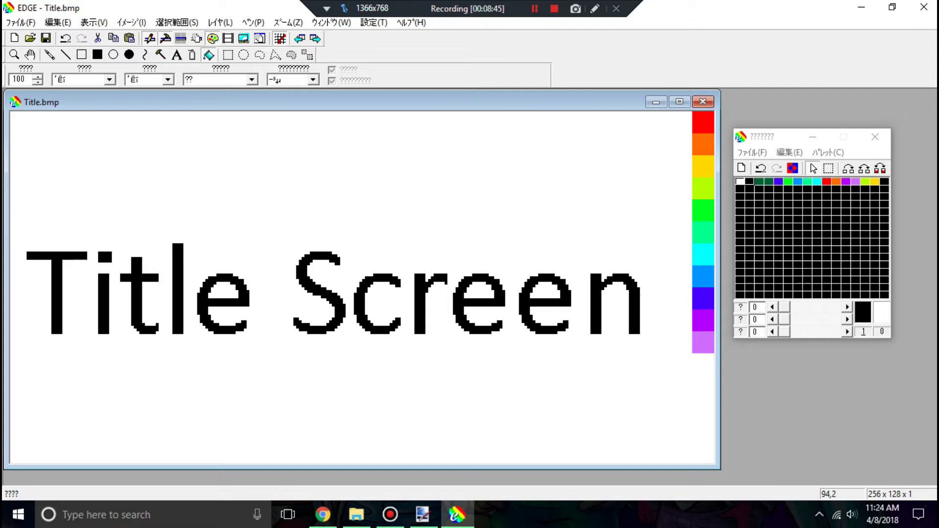
Save the recoloured Title.bmp, and close both EDGE and paint.net
key(ctrl+s)
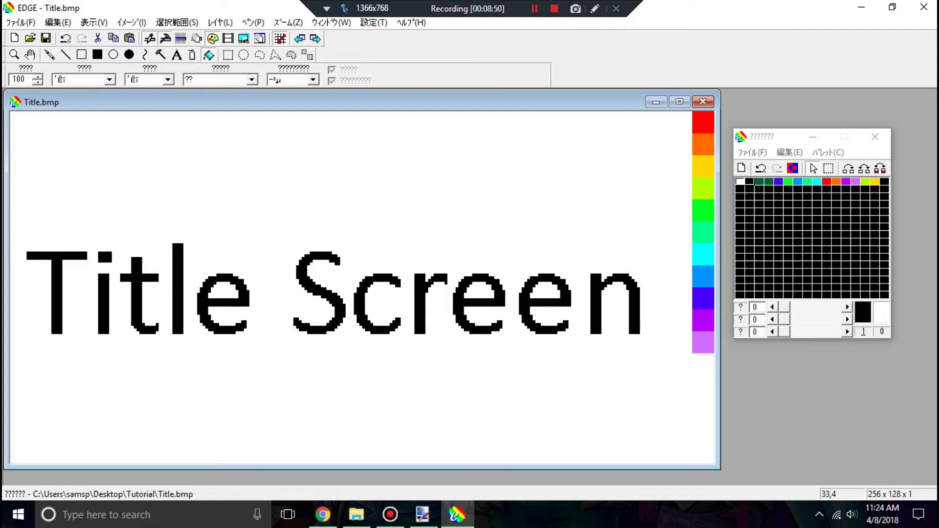
click(924, 7)
double_click(367, 193)
click(923, 7)
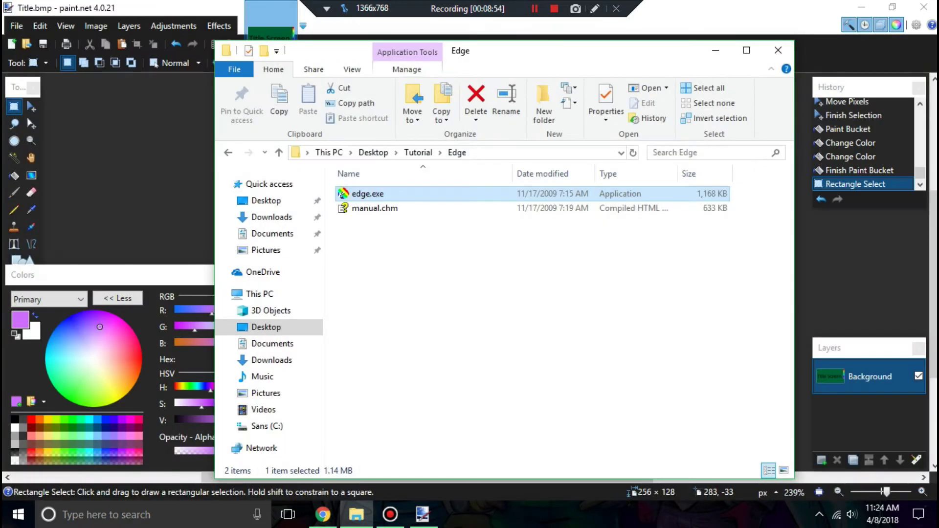
click(923, 7)
Relaunch edge.exe from the Edge folder and reopen Title.bmp to check the saved colours
double_click(368, 194)
click(21, 22)
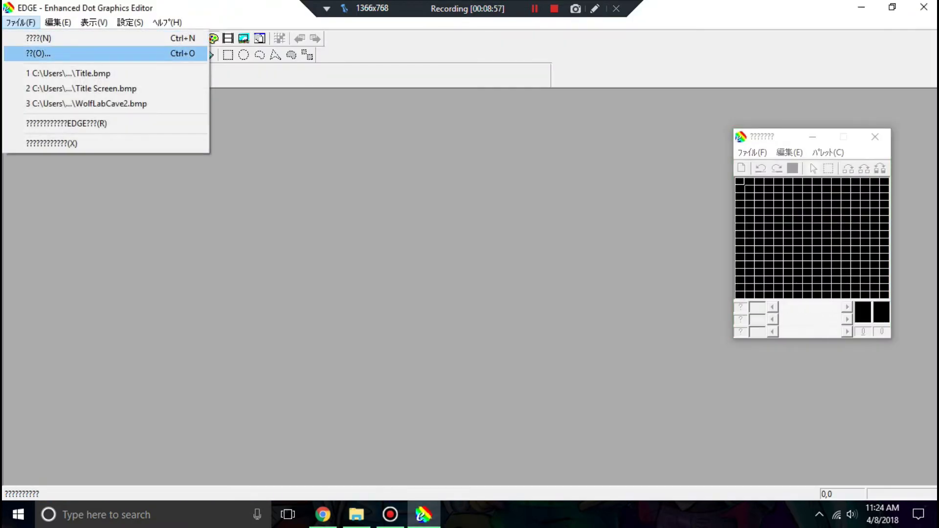
click(38, 53)
double_click(368, 261)
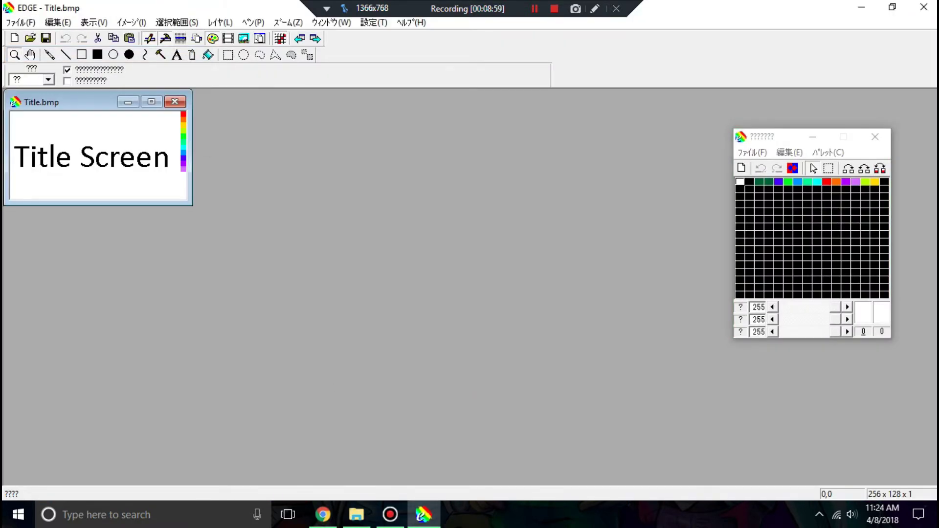
click(146, 136)
click(148, 136)
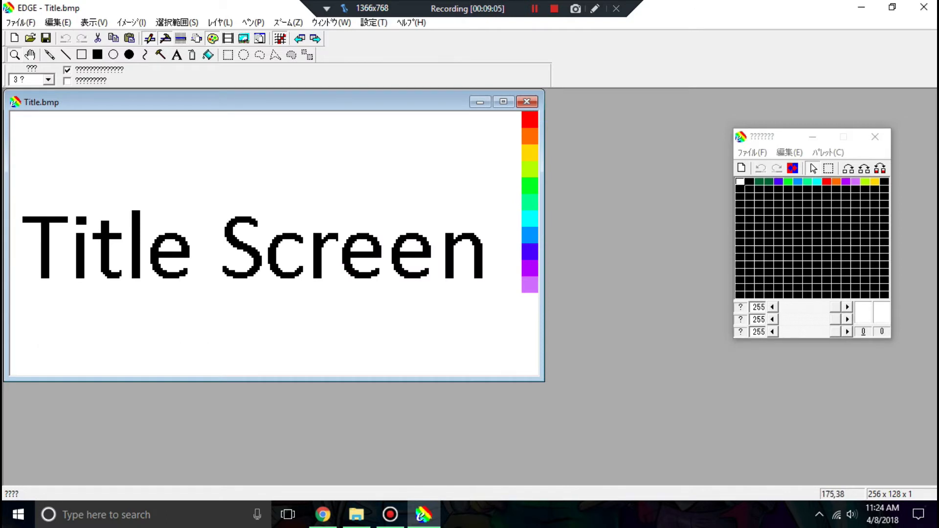
click(21, 22)
key(Right)
key(Right)
key(Right)
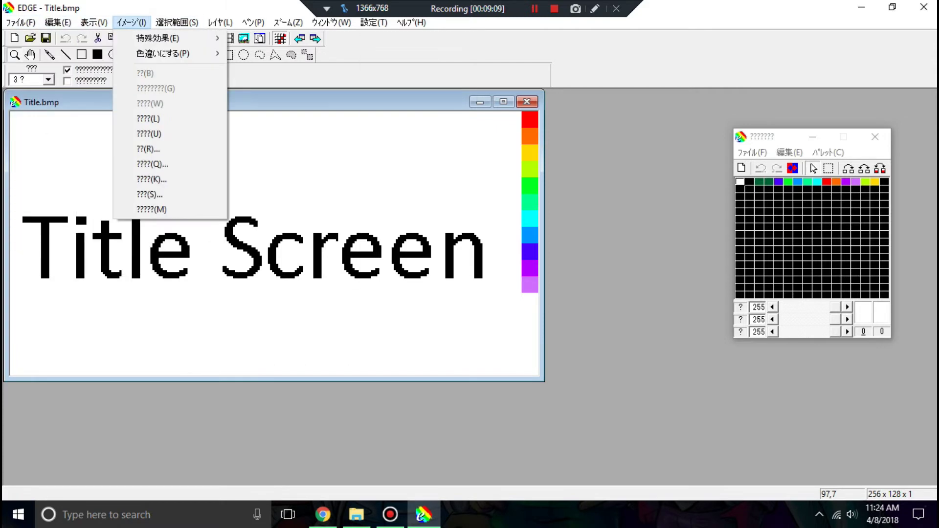
key(Escape)
key(Escape)
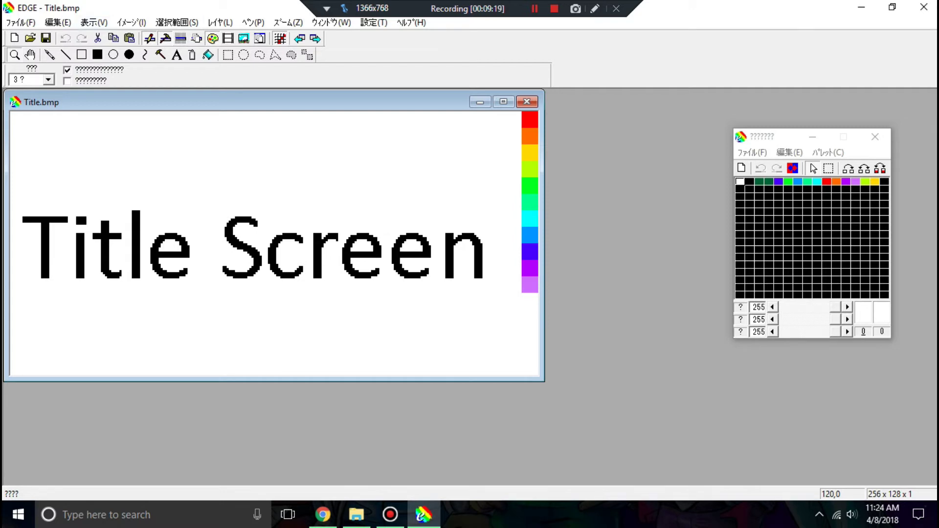
click(20, 23)
click(19, 22)
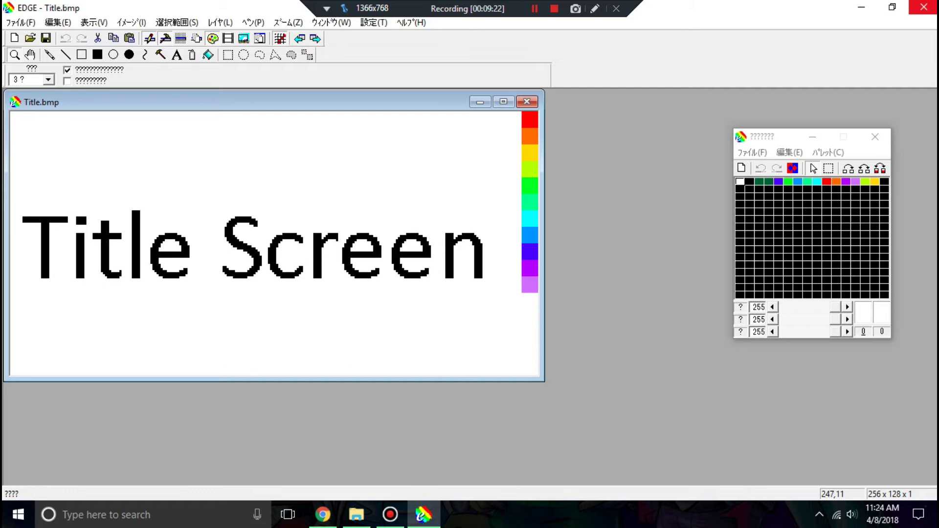
Close EDGE and return to the Tutorial folder in File Explorer
drag(764, 141, 690, 107)
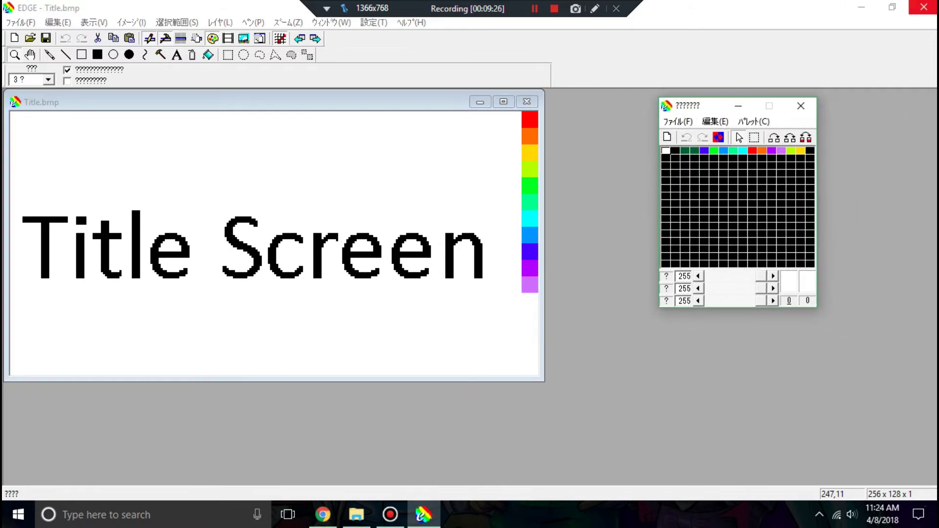
click(924, 6)
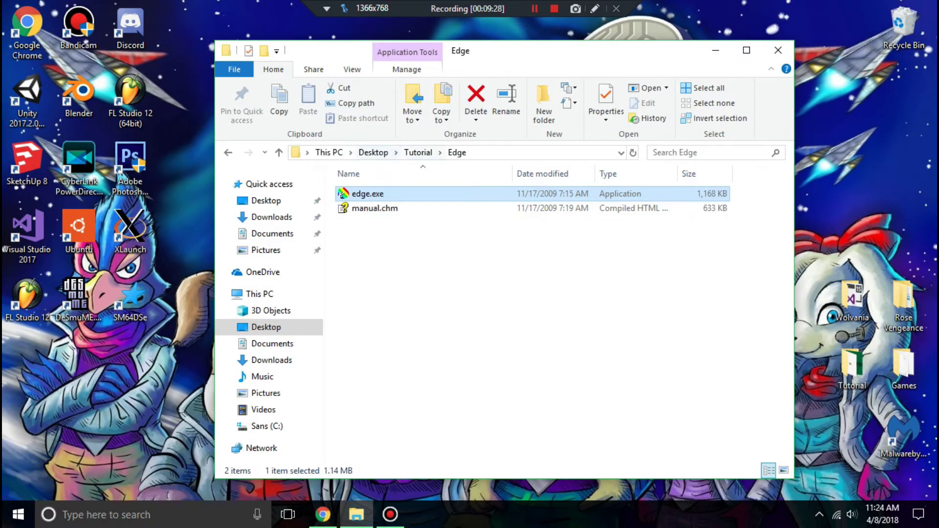
click(418, 152)
Search Windows for nitro to launch NITRO-CHARACTER, and dismiss its Activation dialog without entering a key
key(super)
text(nitro)
key(Return)
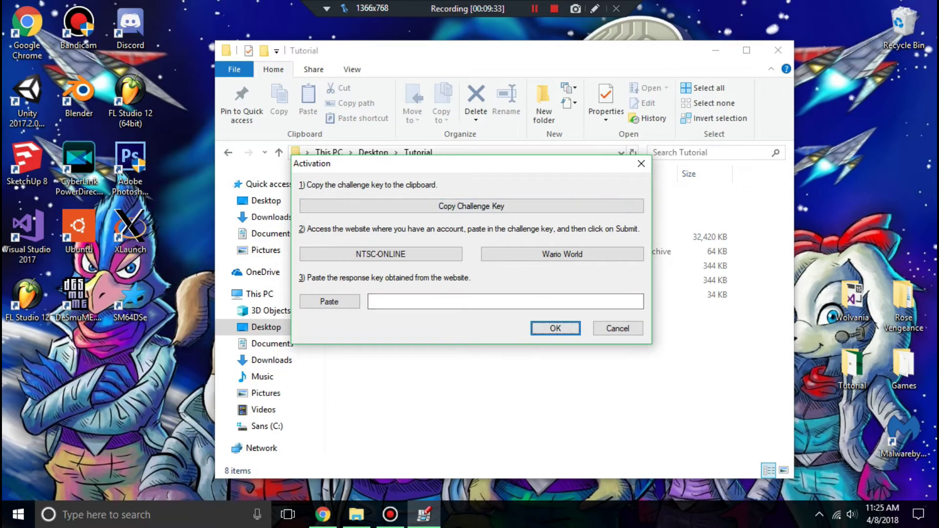
click(617, 328)
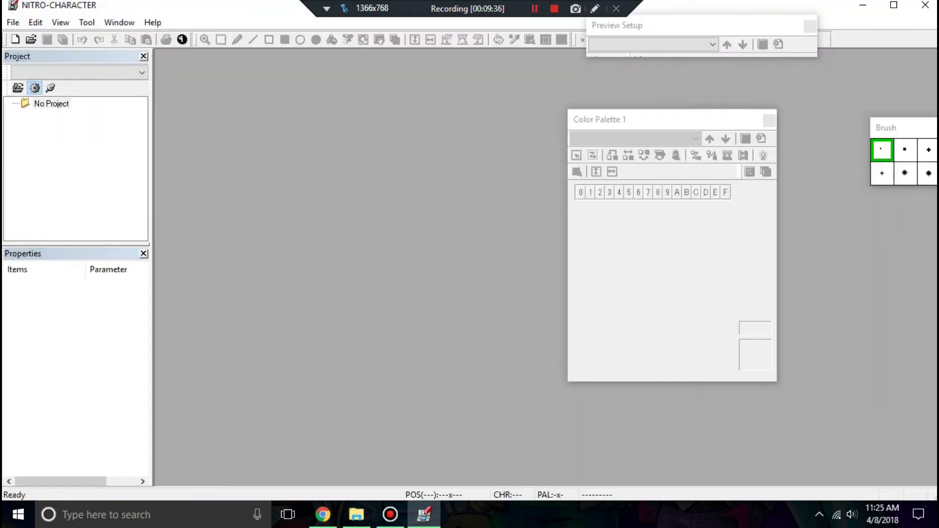
Import Title.bmp from the Tutorial folder as a BMP
click(12, 22)
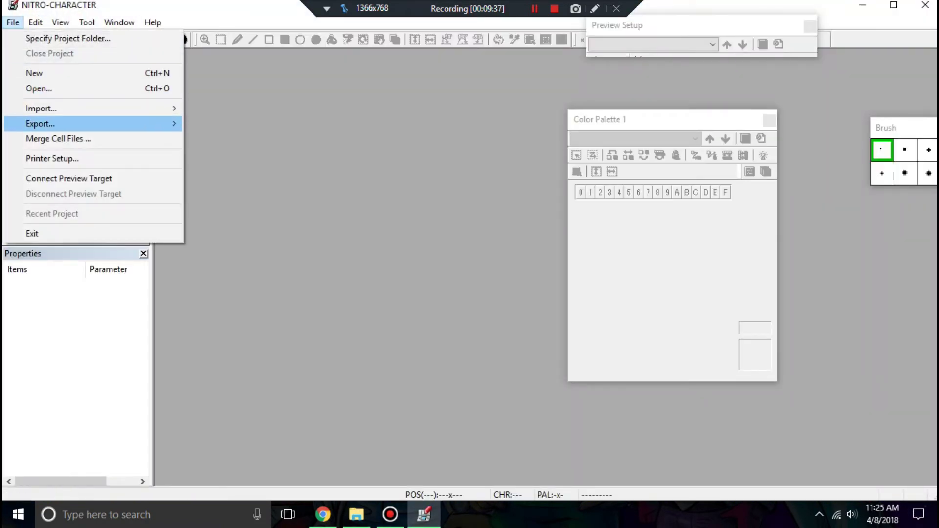
mouse_move(41, 108)
click(213, 108)
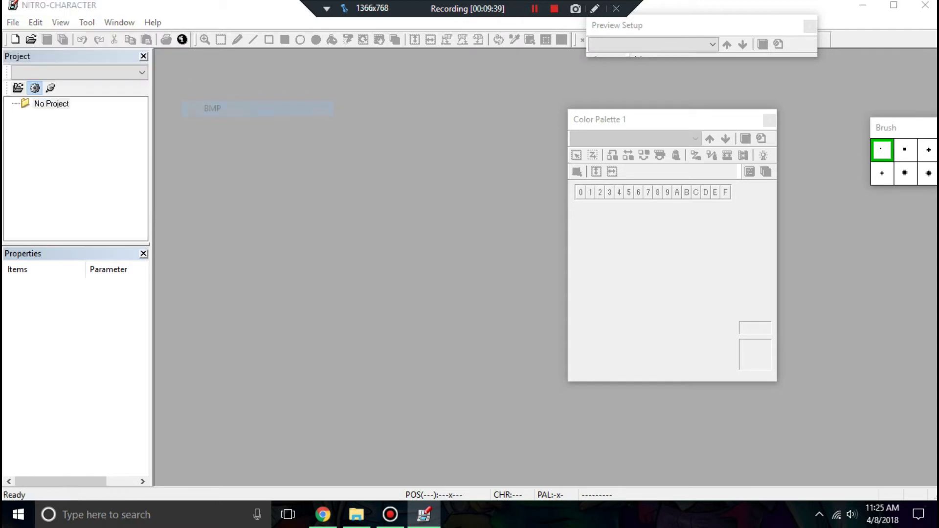
click(560, 138)
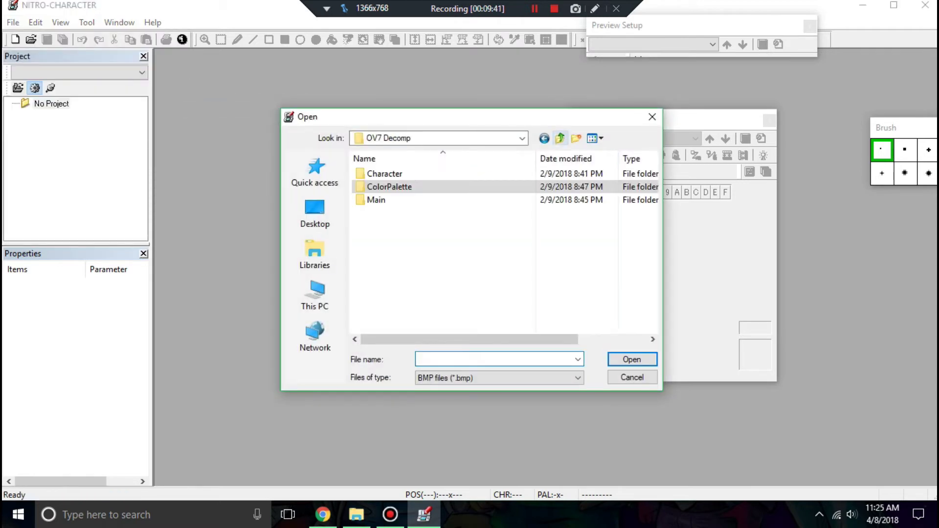
click(560, 138)
double_click(384, 212)
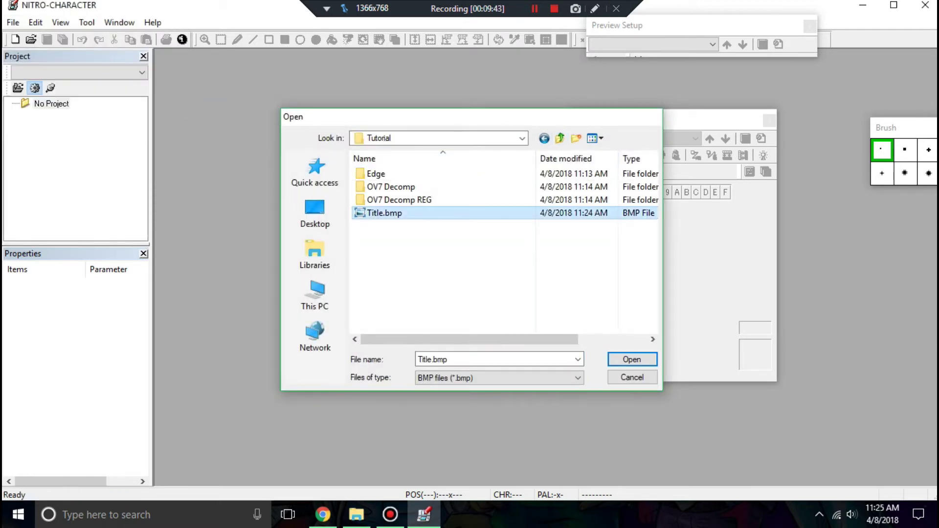
key(Return)
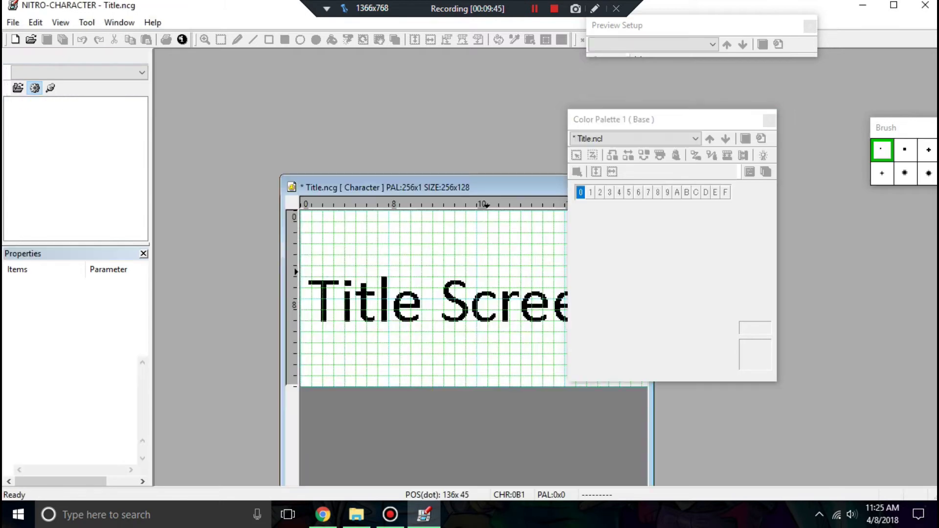
Arrange the workspace by repositioning and slightly widening the Title.ncg window, and move the Color Palette window clear of it
drag(426, 188, 314, 83)
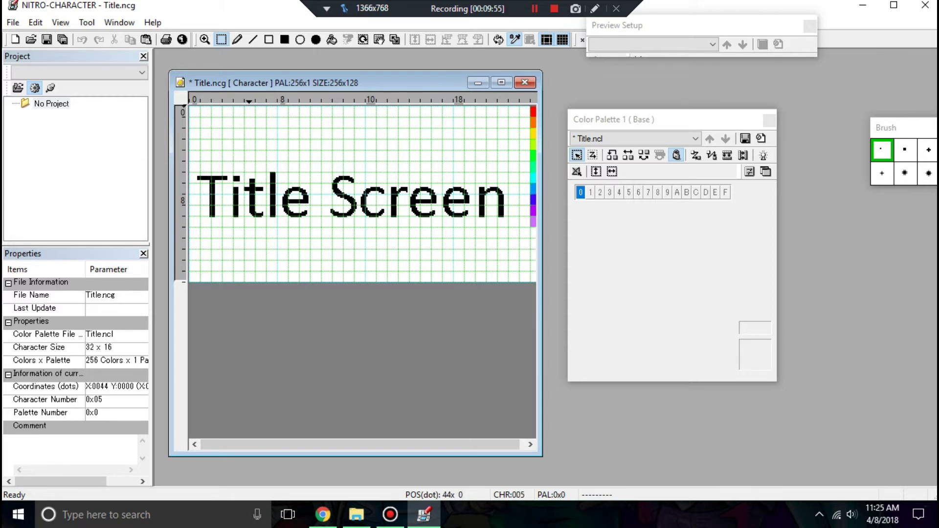
drag(249, 83, 238, 64)
drag(532, 257, 546, 254)
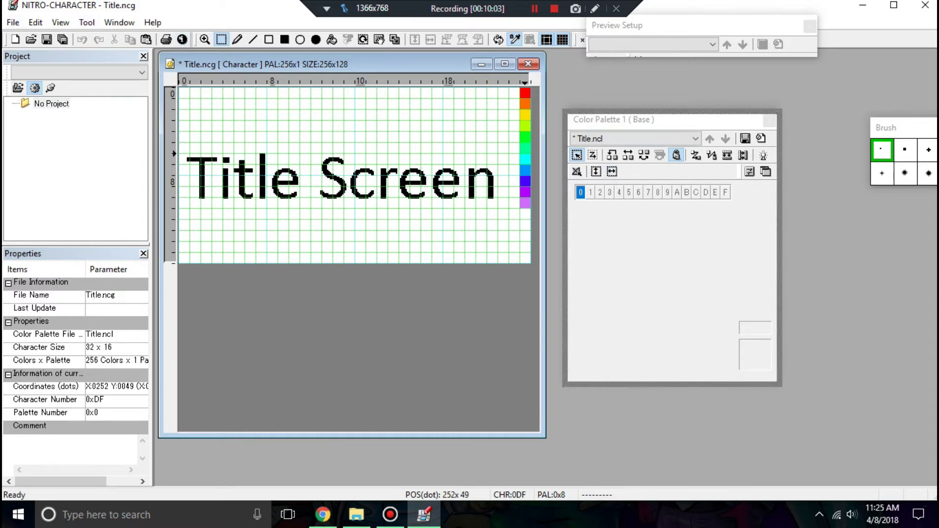
drag(617, 120, 740, 126)
Save the imported colour palette over title_demo_main_U.ncl in the OV7 Decomp ColorPalette folder, replacing the existing file
click(287, 91)
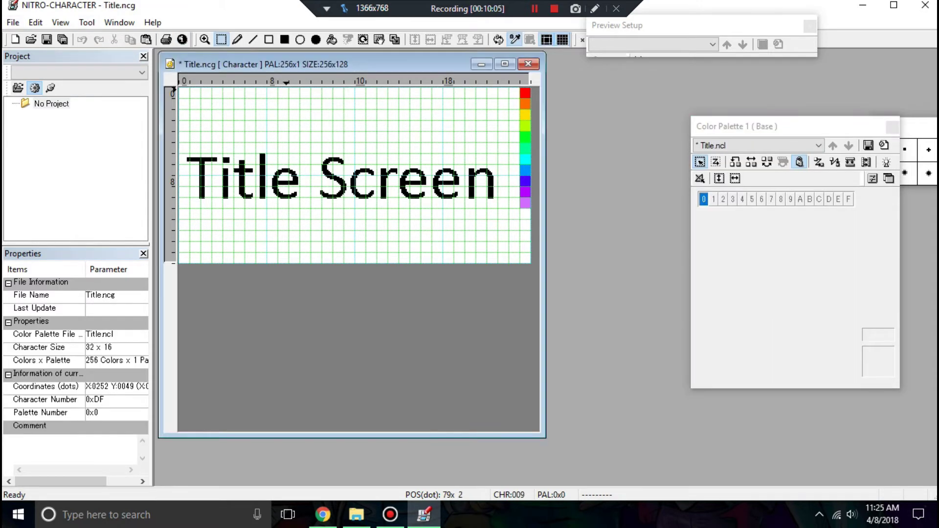
key(ctrl+s)
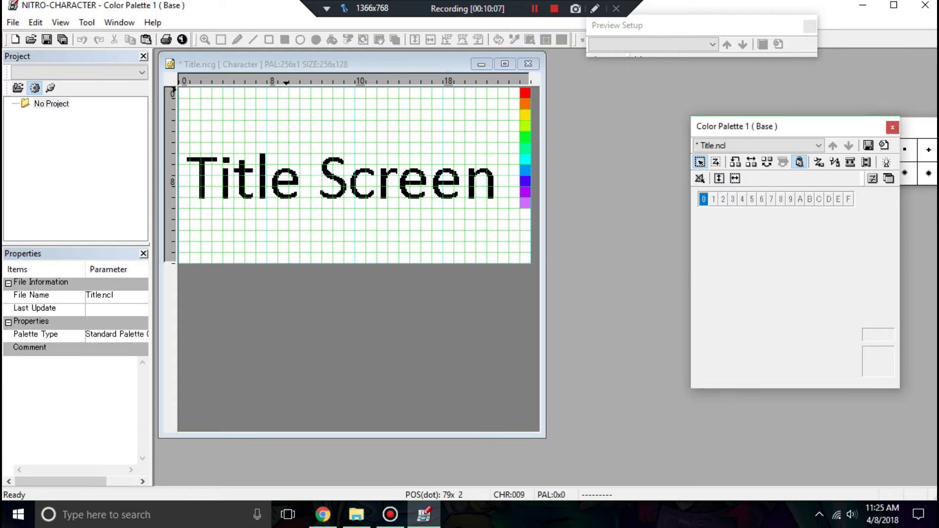
double_click(391, 186)
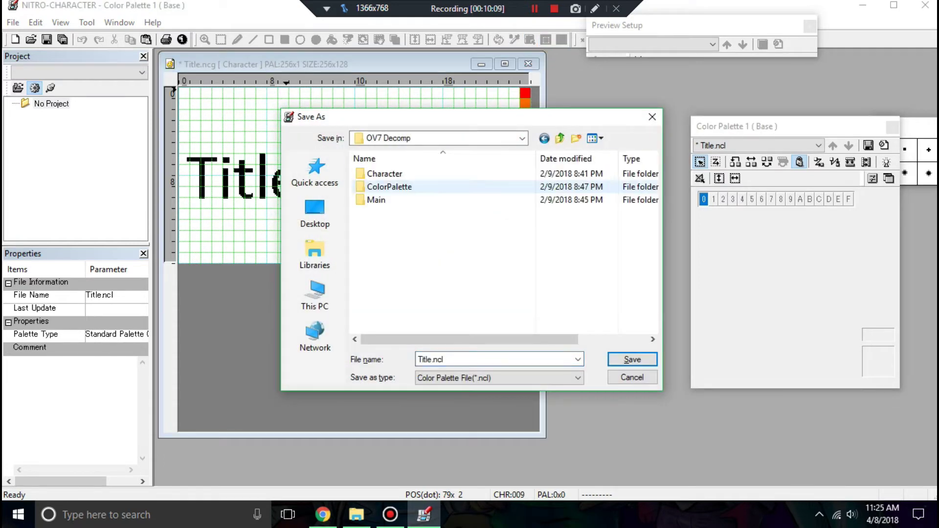
double_click(377, 200)
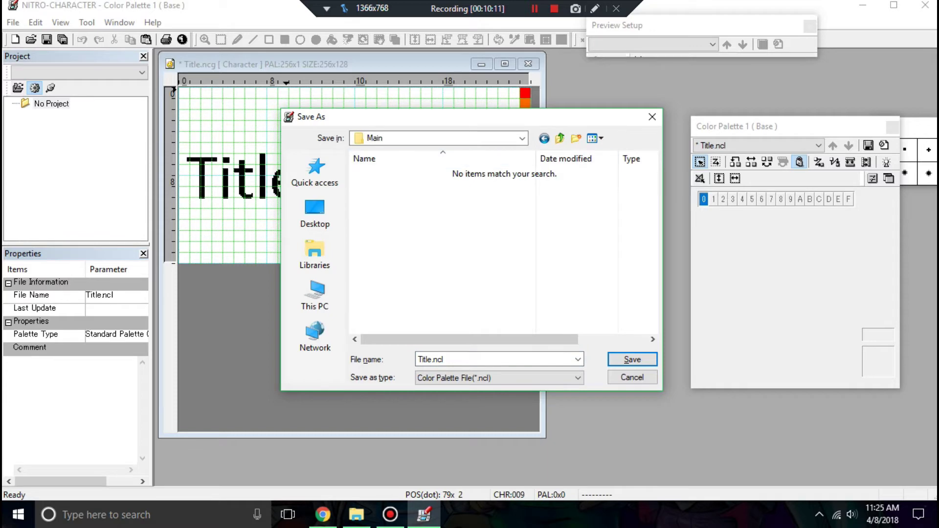
click(560, 138)
double_click(390, 187)
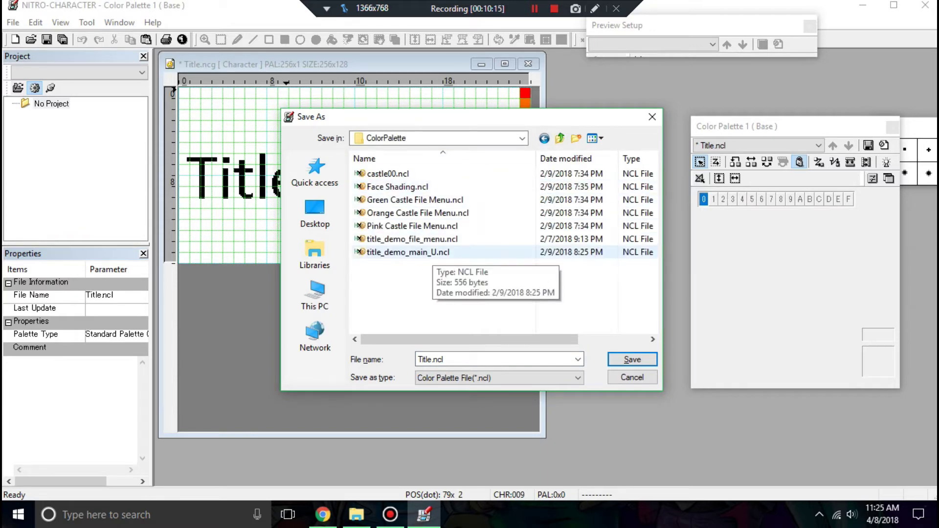
double_click(426, 253)
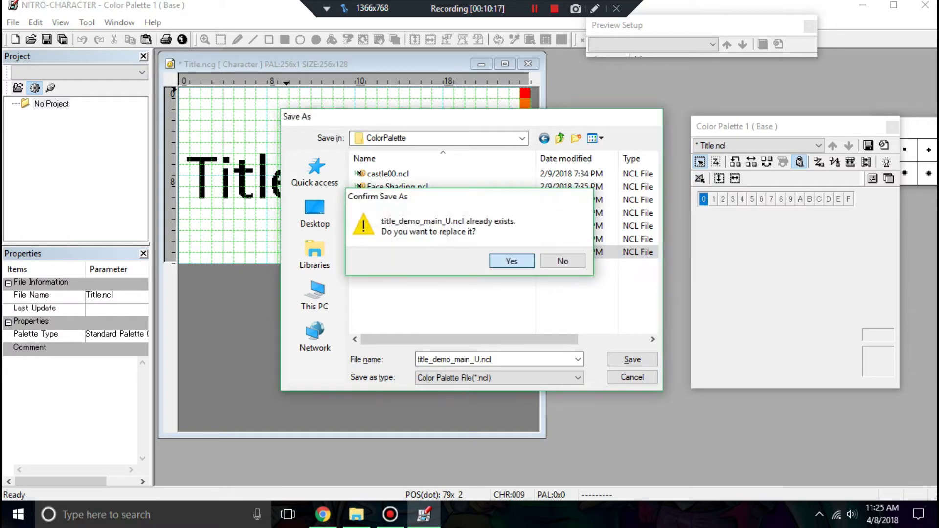
click(511, 261)
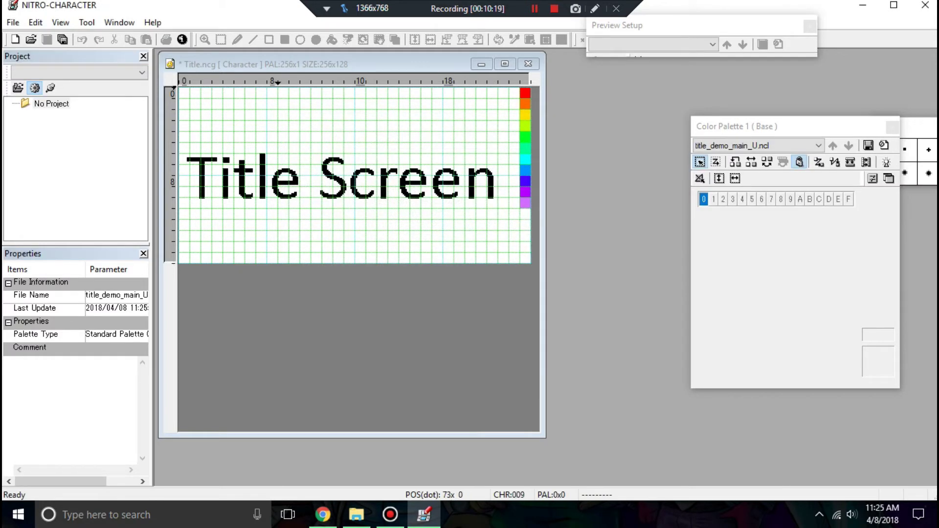
Save the Title.ncg character graphic over title_demo_main.ncg in the OV7 Decomp Character folder, replacing the existing file
click(277, 64)
key(ctrl+s)
double_click(386, 185)
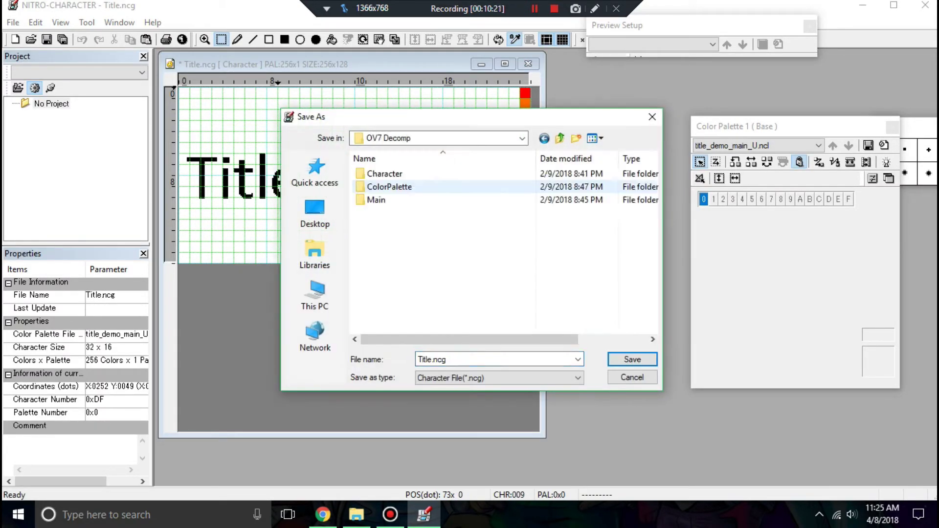
double_click(387, 174)
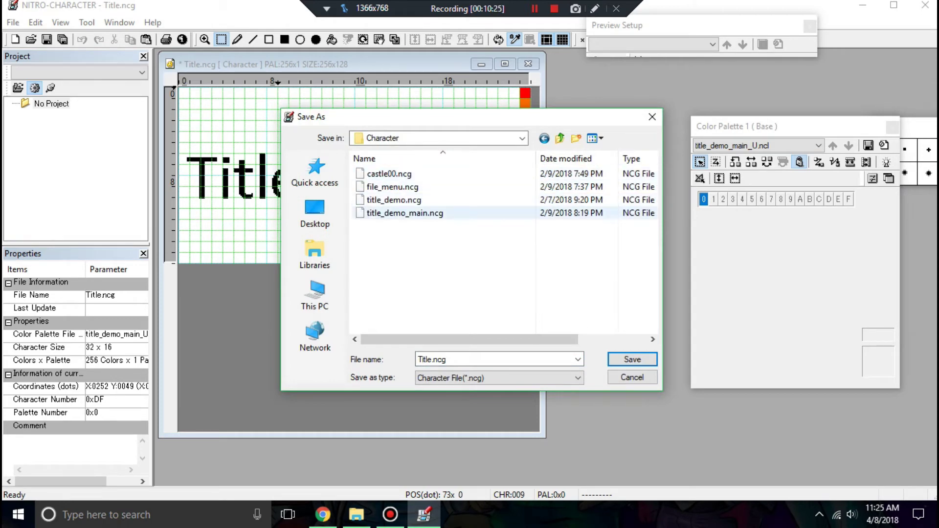
click(398, 214)
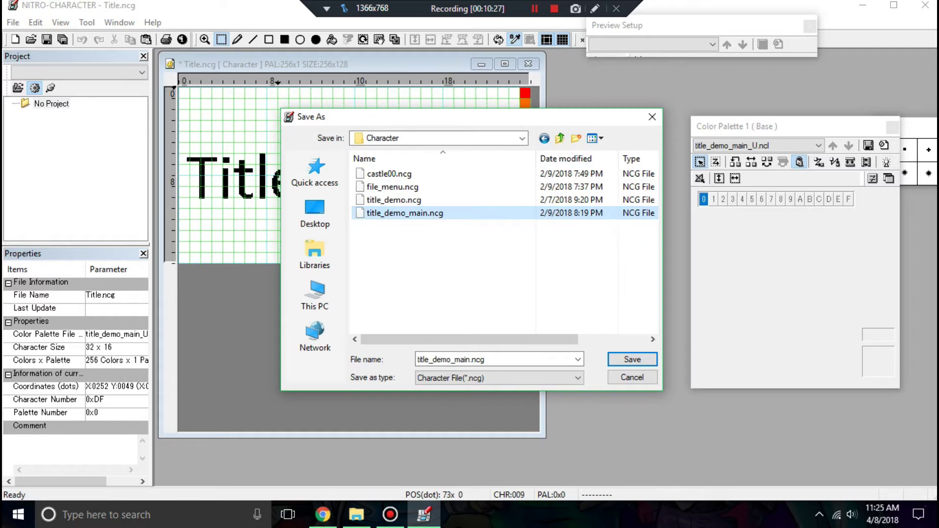
click(511, 261)
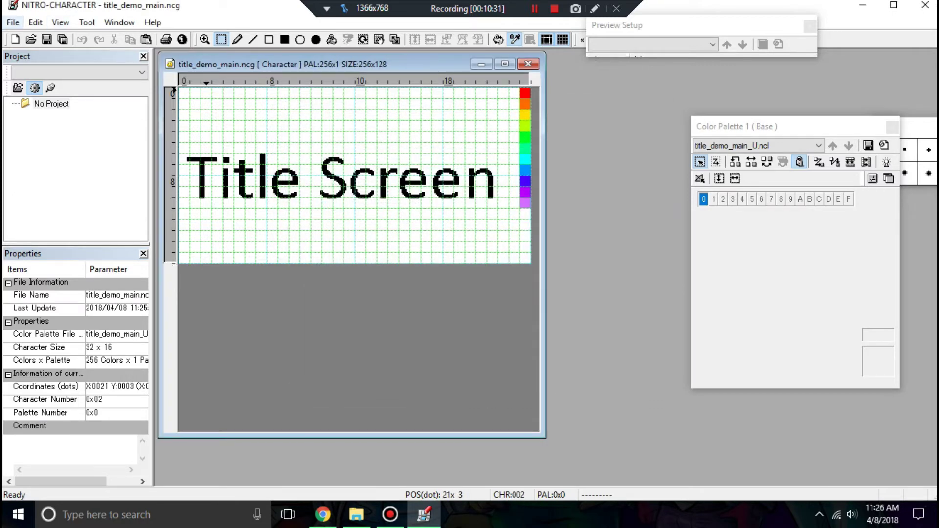
Start a new screen file and set its existing size to 256 x 256 dots
click(13, 22)
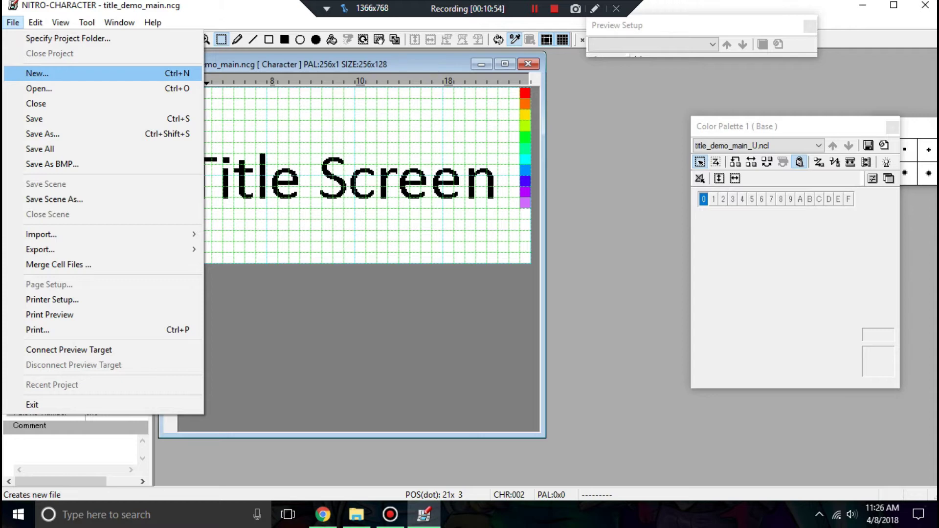
click(37, 73)
click(387, 261)
double_click(387, 261)
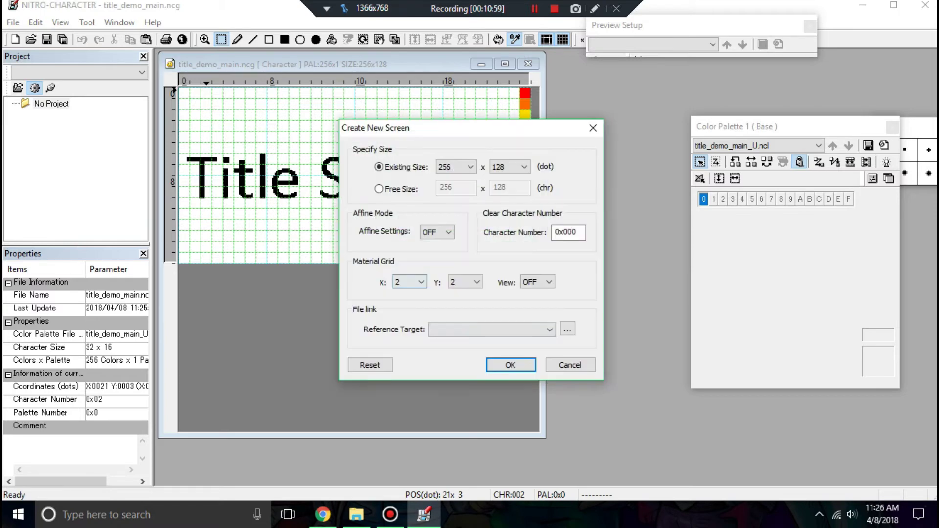
click(509, 167)
click(509, 187)
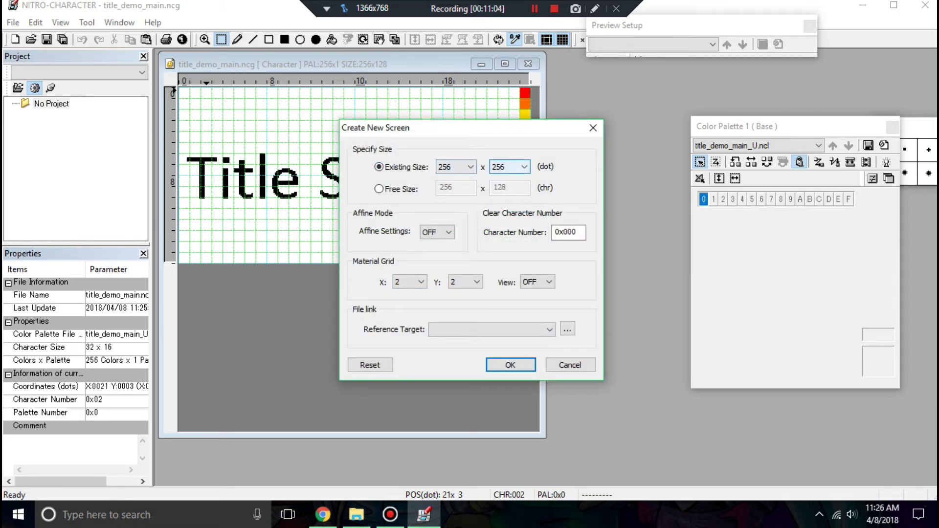
Link the new screen to title_demo_main.ncg as its reference target, keep the other settings, and create it
key(Tab)
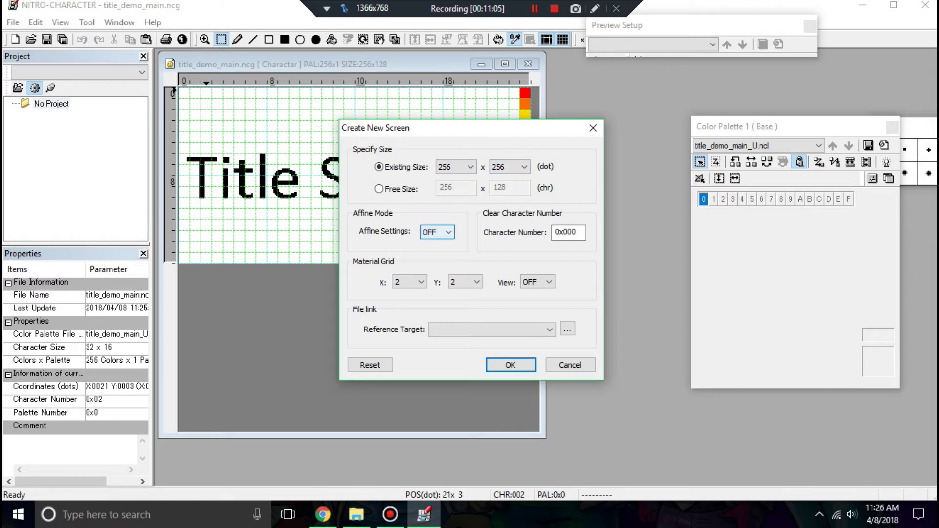
key(Tab)
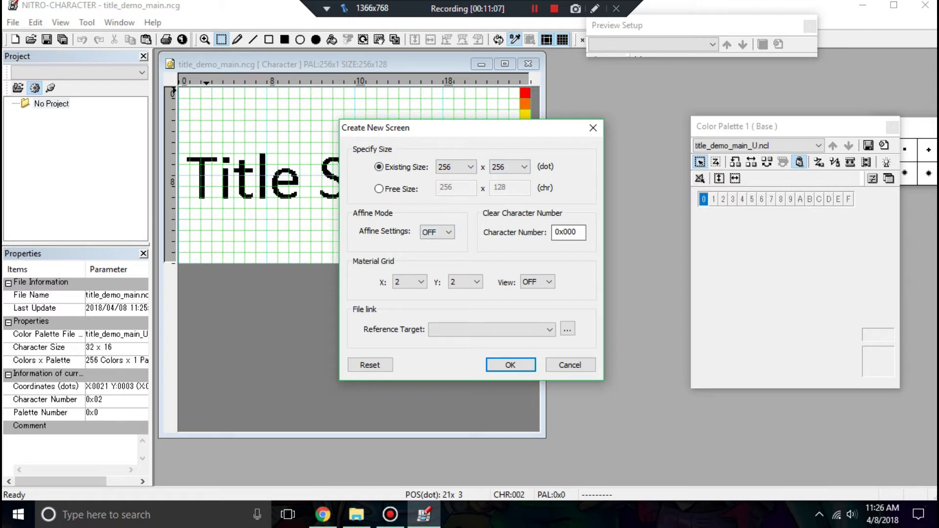
key(Tab)
key(Tab)
key(Tab)
click(491, 330)
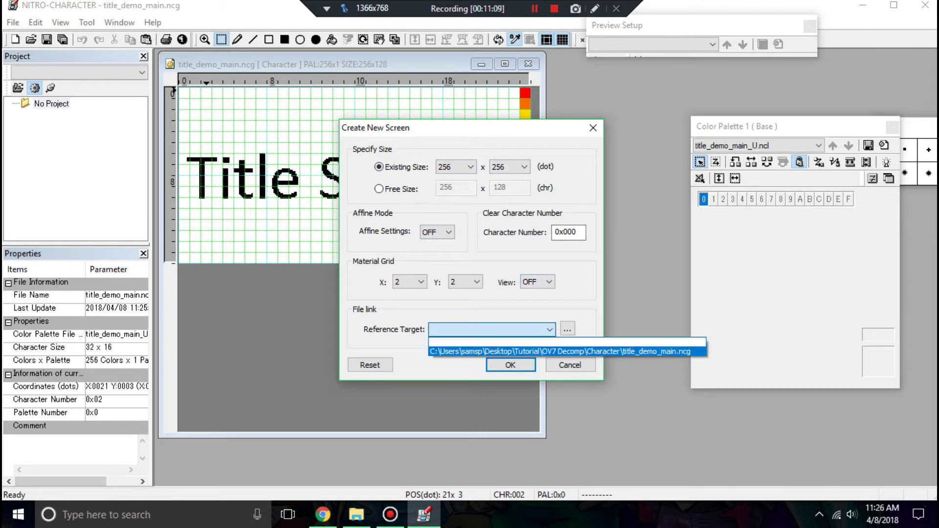
click(492, 352)
click(491, 330)
click(533, 330)
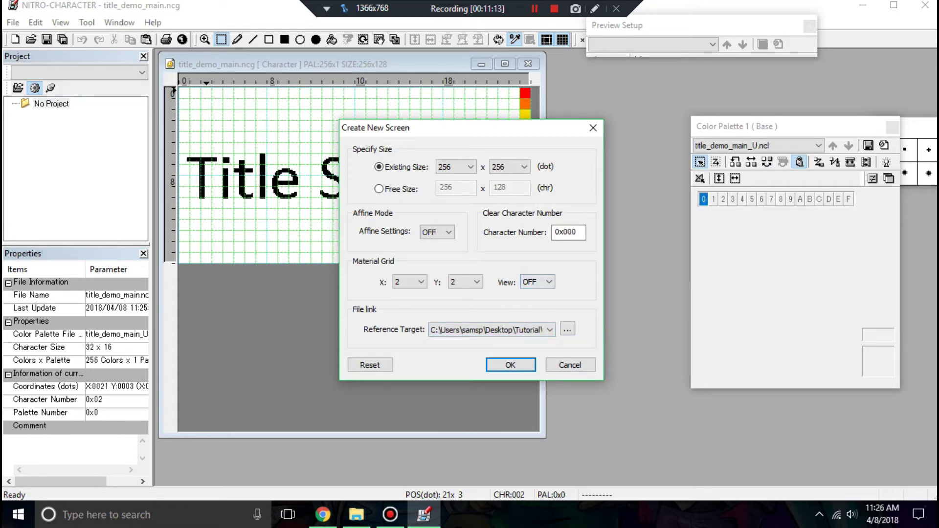
key(Return)
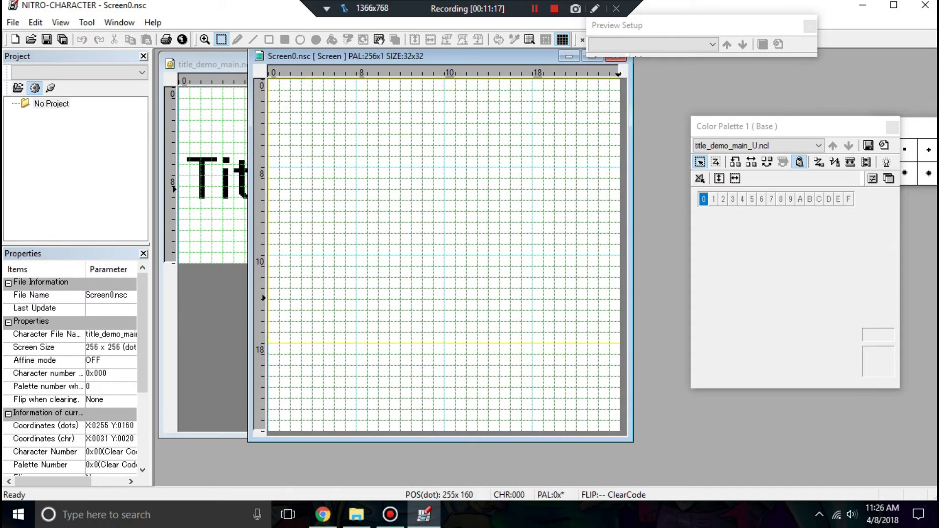
Copy the Title Screen lettering from title_demo_main.ncg into the new screen and centre it in the area above the lower yellow line
mouse_move(632, 310)
mouse_down()
mouse_move(653, 310)
mouse_move(626, 309)
mouse_up()
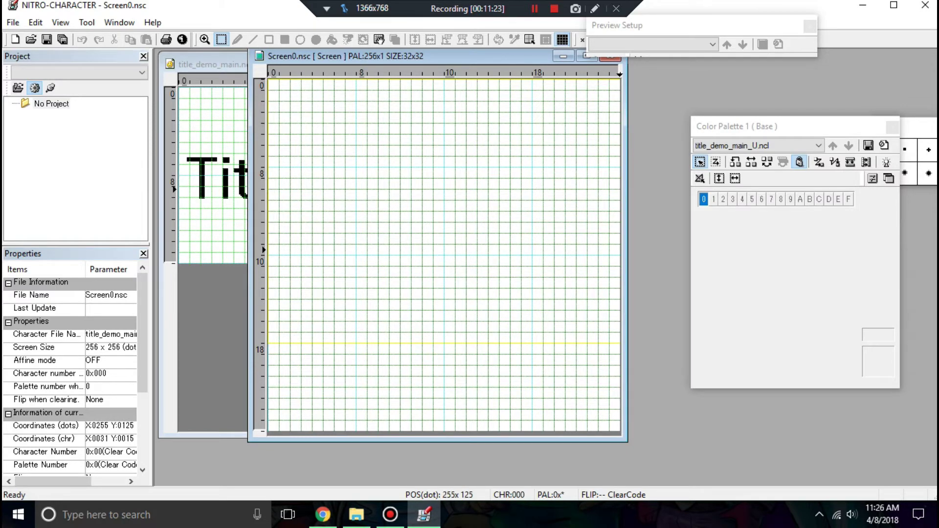
click(228, 256)
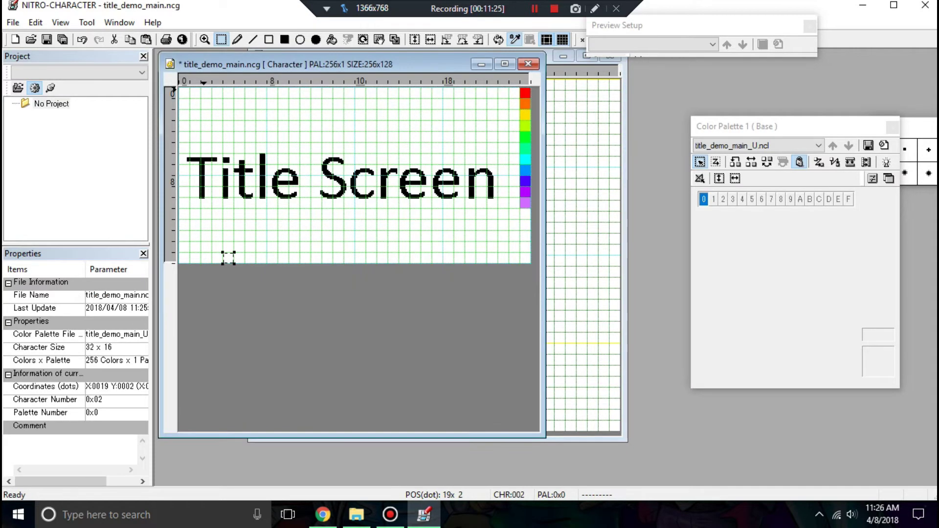
drag(179, 153, 498, 199)
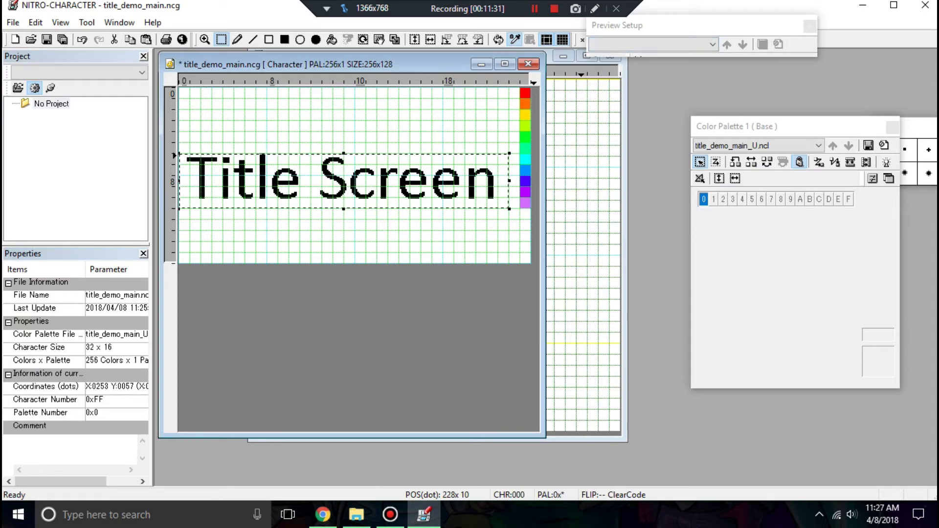
click(581, 92)
key(ctrl+v)
mouse_move(455, 106)
mouse_down()
mouse_move(464, 198)
mouse_move(464, 188)
mouse_up()
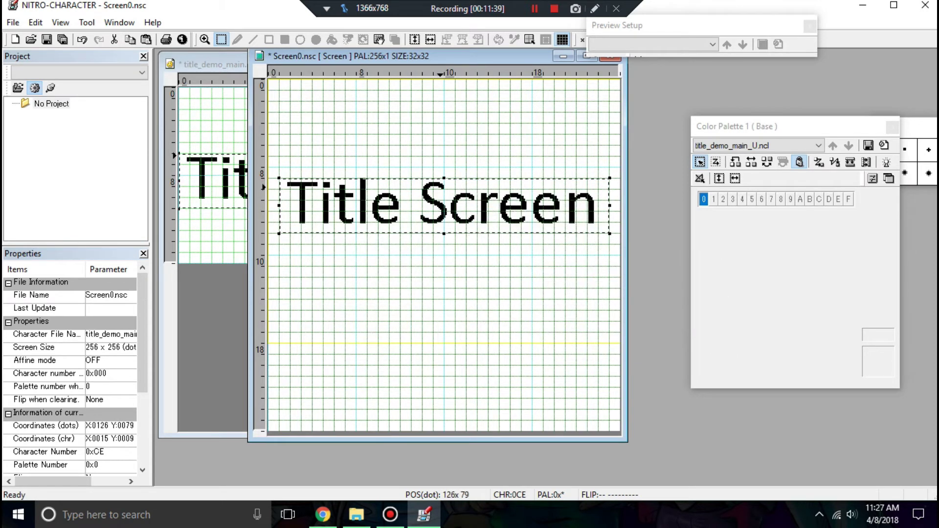
Save the new screen over Title Screen.nsc in the OV7 Decomp Main folder, replacing the existing file
drag(357, 56, 391, 118)
key(ctrl+s)
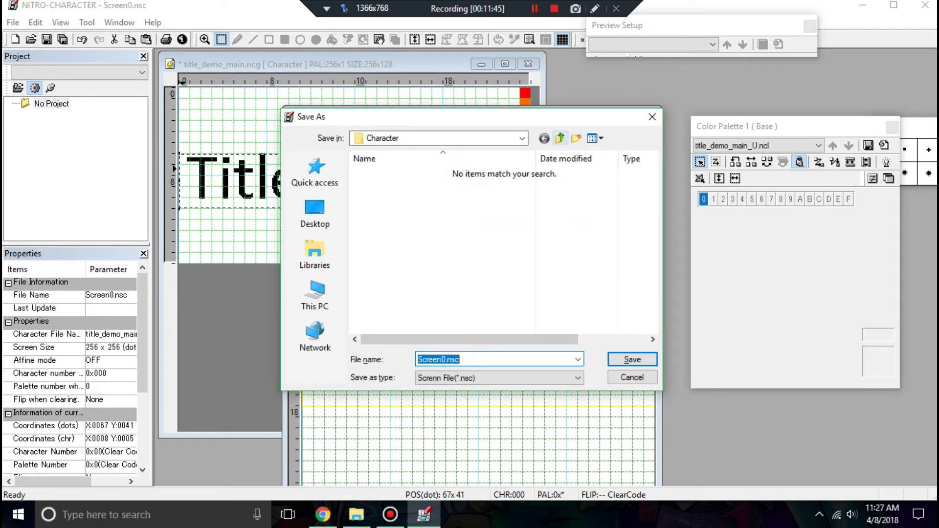
click(560, 138)
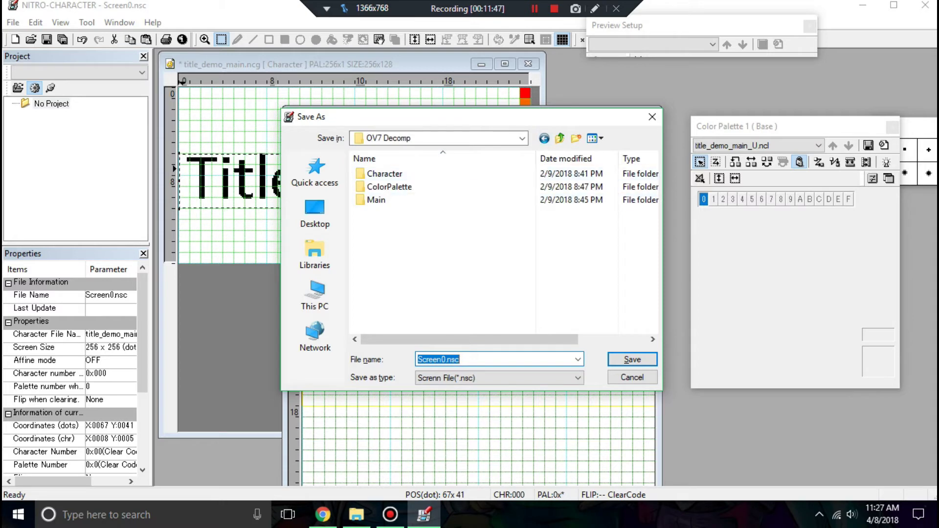
double_click(376, 200)
click(395, 213)
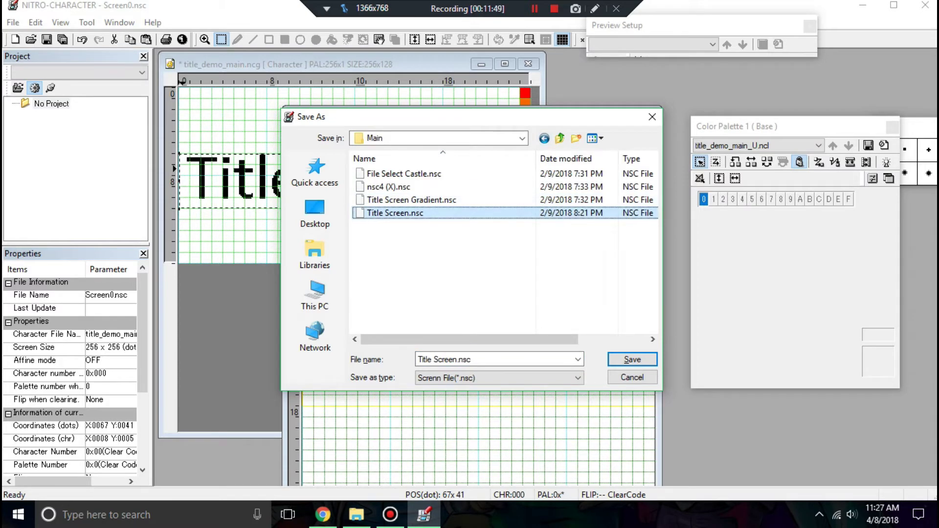
key(Return)
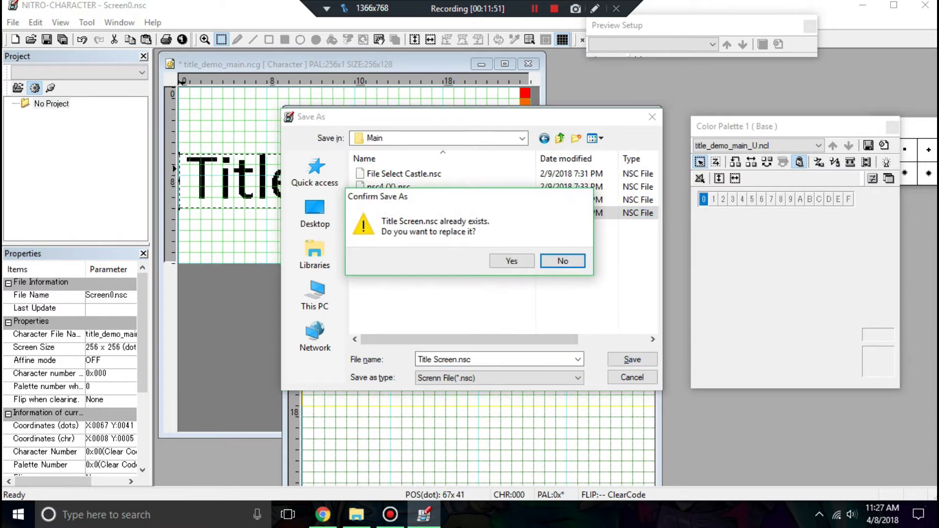
key(Left)
key(Return)
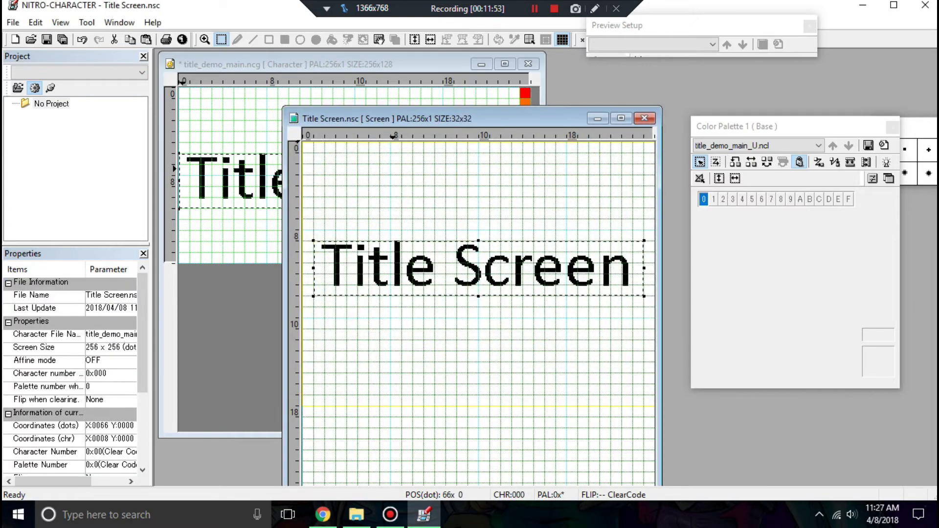
Save the changes to title_demo_main.ncg and bring the Title Screen.nsc window back in front, beside the character file
drag(481, 82, 514, 77)
click(416, 63)
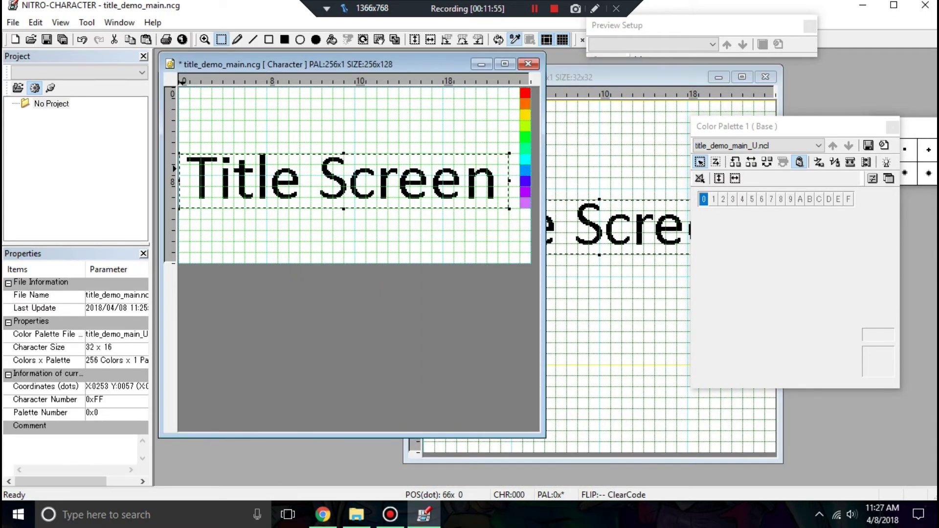
key(ctrl+s)
drag(598, 76, 536, 69)
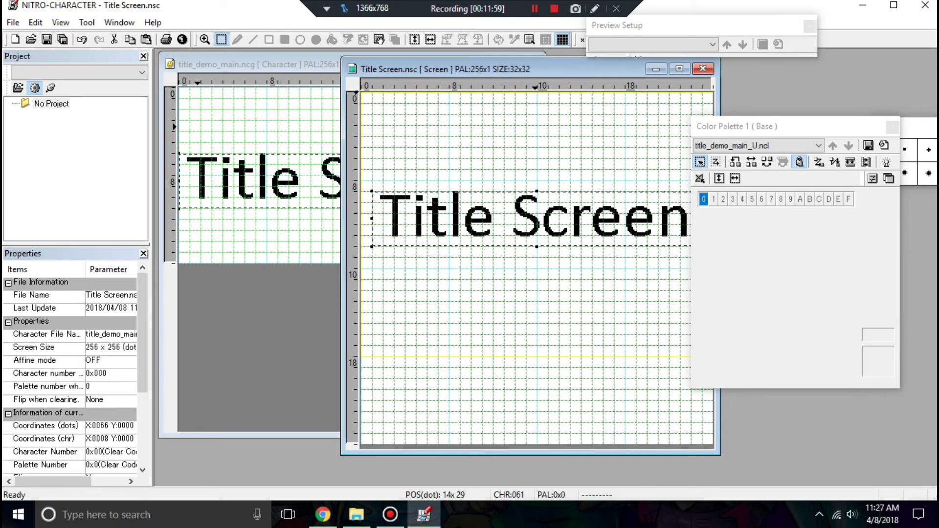
Create another new screen file with an existing size of 256 x 256 dots, linked to title_demo_main.ncg as its reference target
click(13, 22)
click(37, 73)
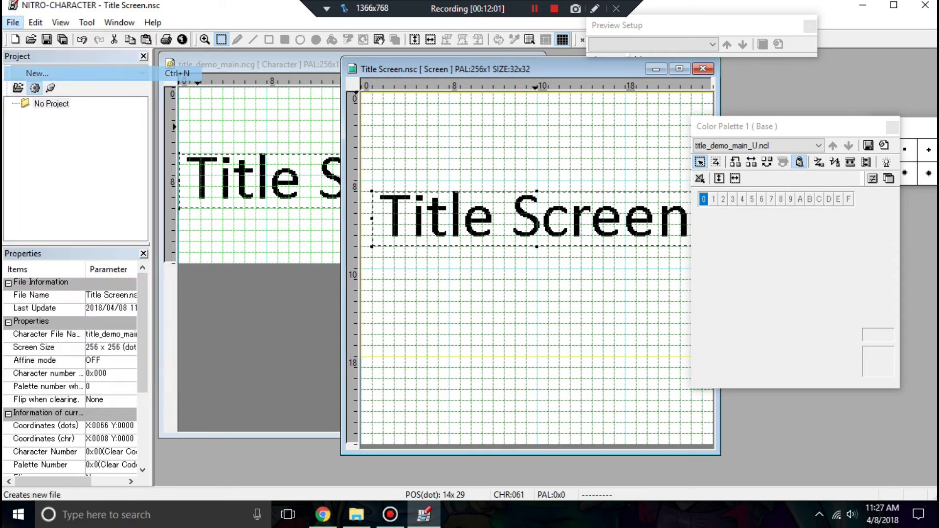
double_click(387, 261)
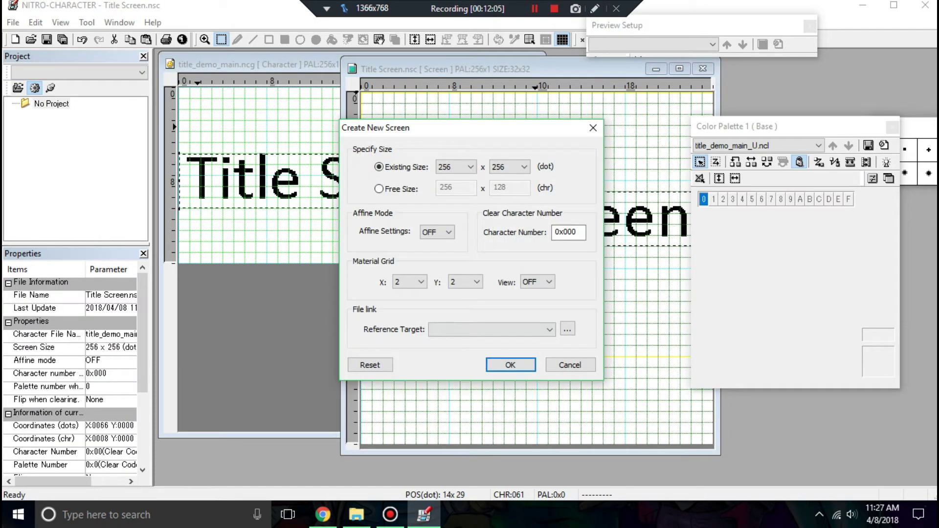
click(491, 330)
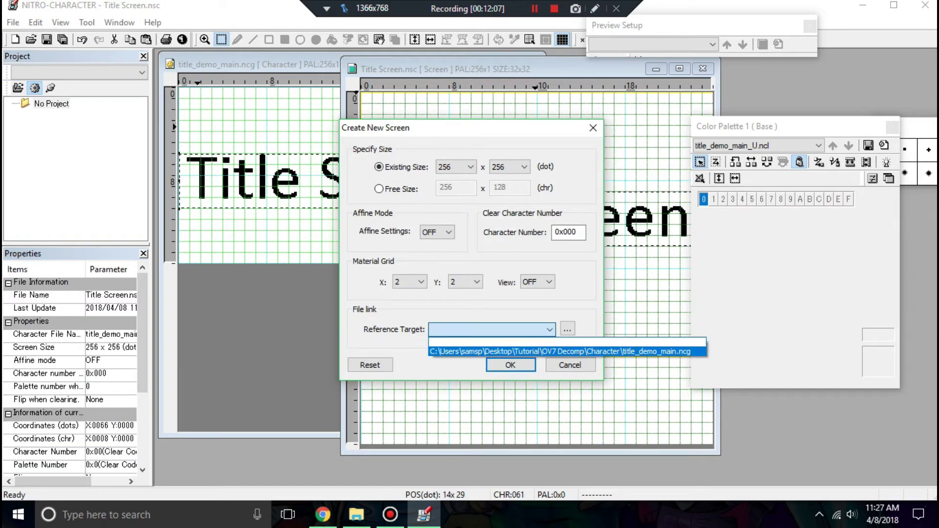
click(491, 348)
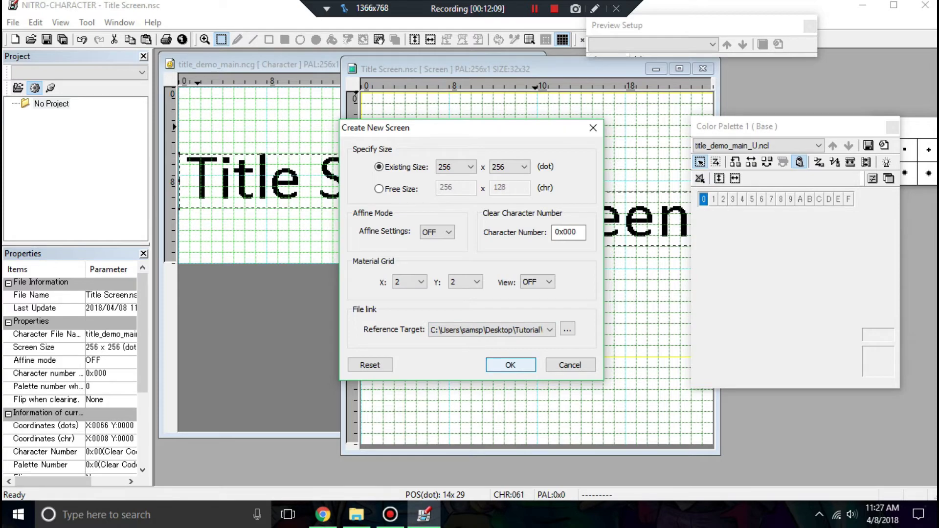
key(Return)
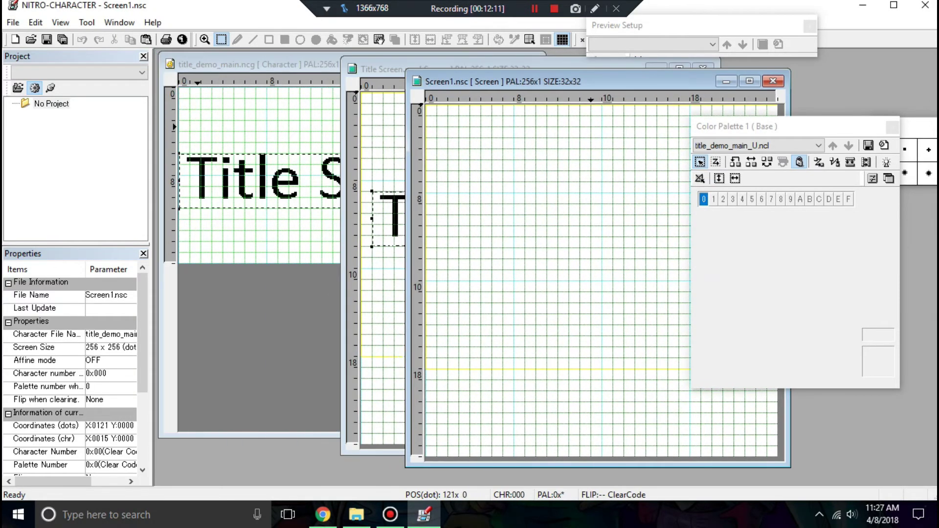
Copy the rainbow color column from title_demo_main.ncg and fill the new screen's full width with it, down to the lower yellow line
click(298, 65)
drag(525, 92, 528, 205)
drag(618, 81, 397, 55)
key(ctrl+v)
drag(216, 198, 557, 333)
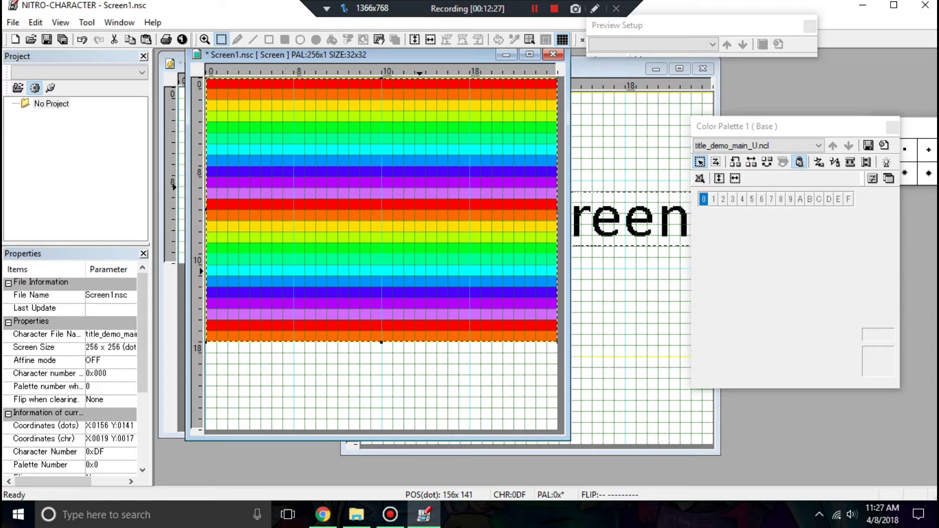
Save the rainbow screen over Title Screen Gradient.nsc in the Main folder, replacing the existing file
drag(356, 54, 443, 89)
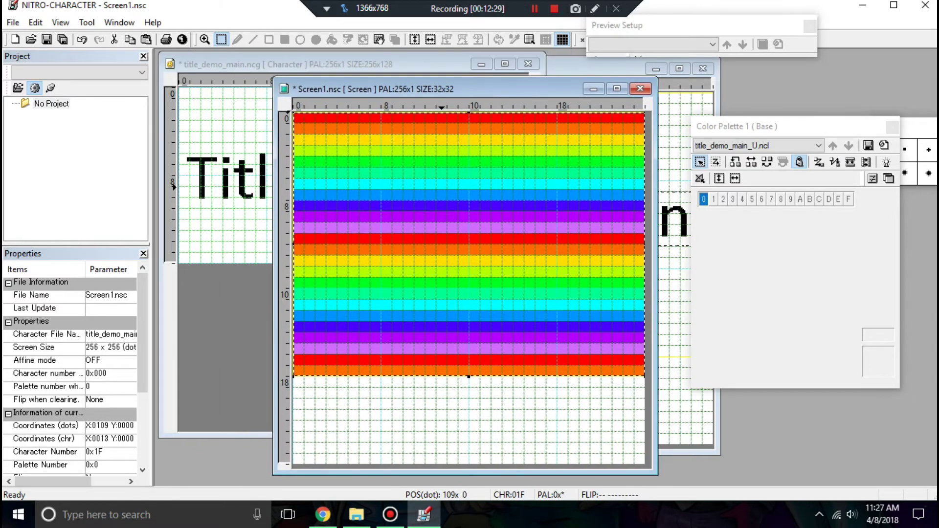
key(ctrl+s)
double_click(430, 199)
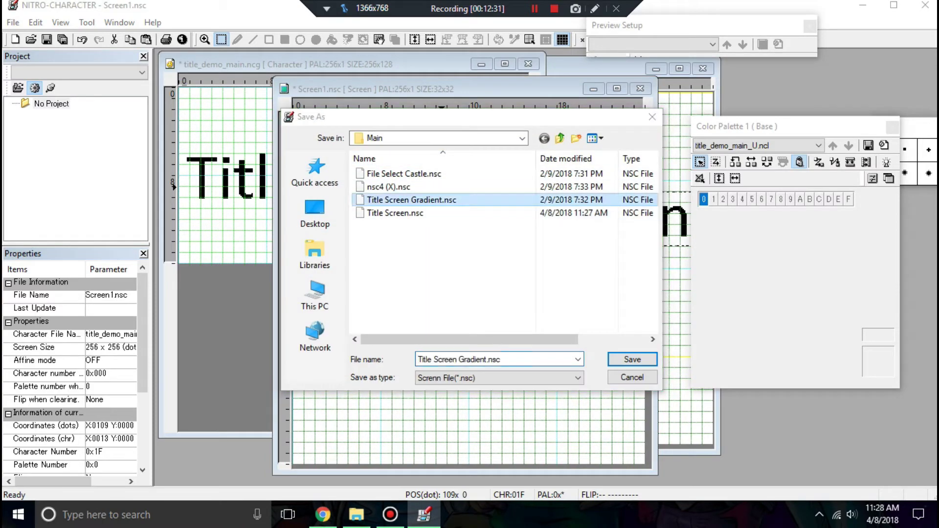
click(494, 259)
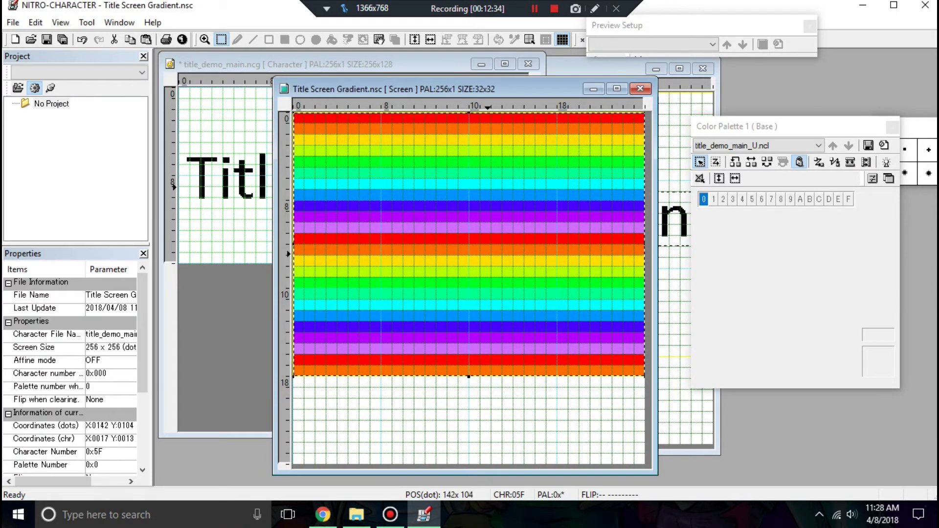
drag(402, 89, 474, 54)
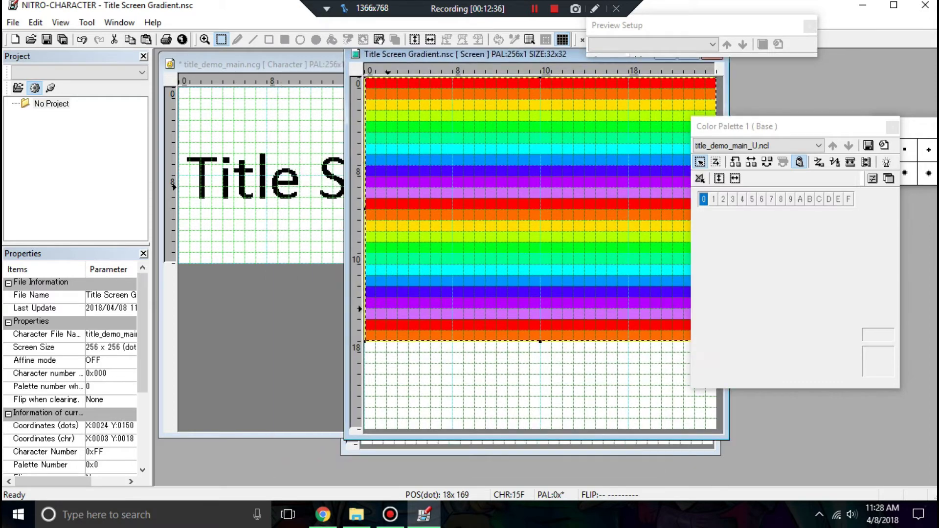
Switch to the Tutorial folder in File Explorer, dock it to the right half of the desktop and select OV7 Decomp REG
click(356, 515)
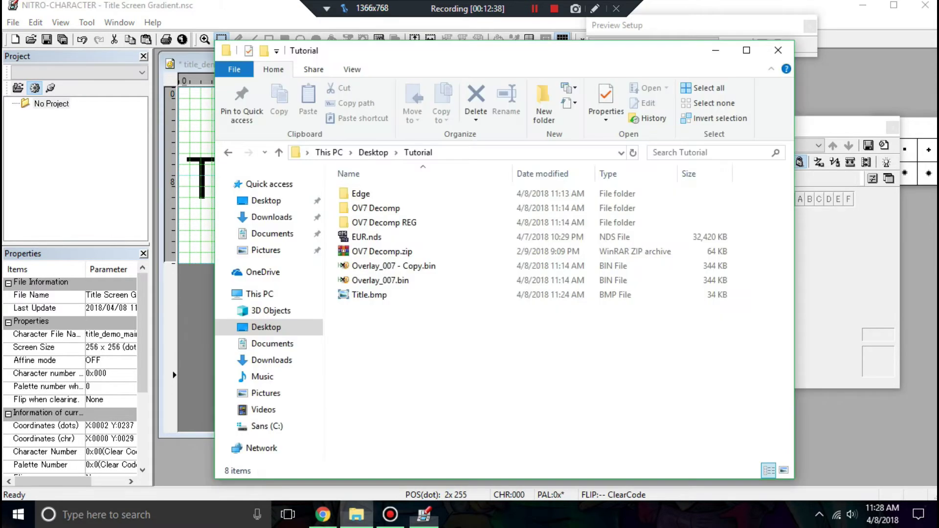
drag(408, 52, 937, 88)
click(235, 137)
click(641, 182)
right_click(672, 182)
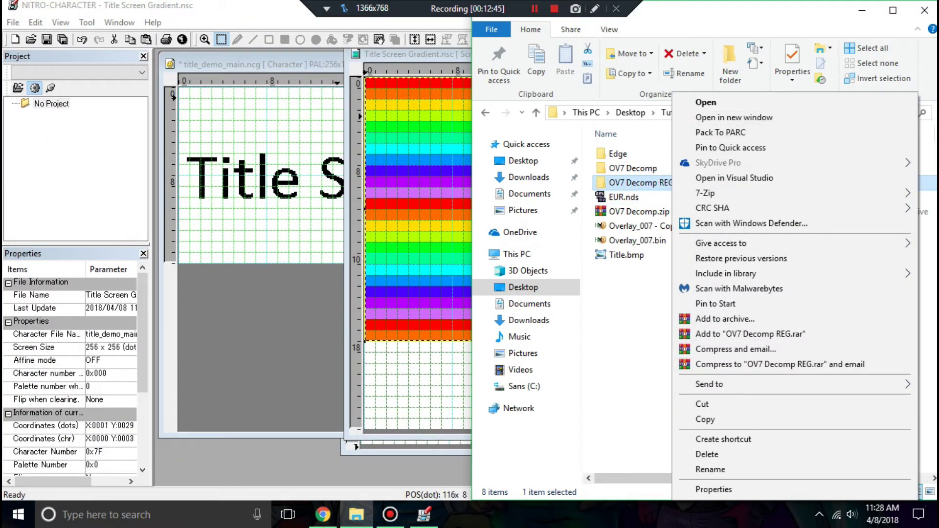
Close NITRO-CHARACTER and save all remaining changes, including title_demo_main.ncg
click(924, 9)
click(925, 6)
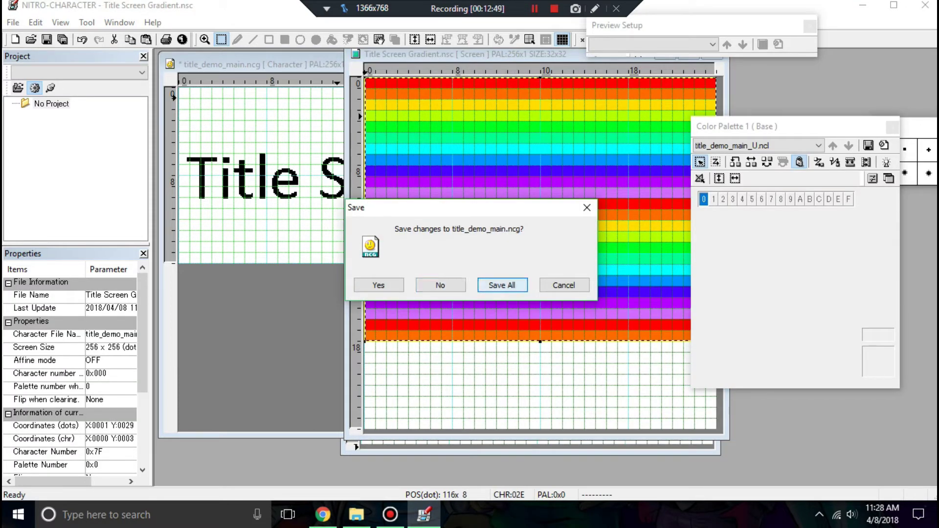
click(519, 285)
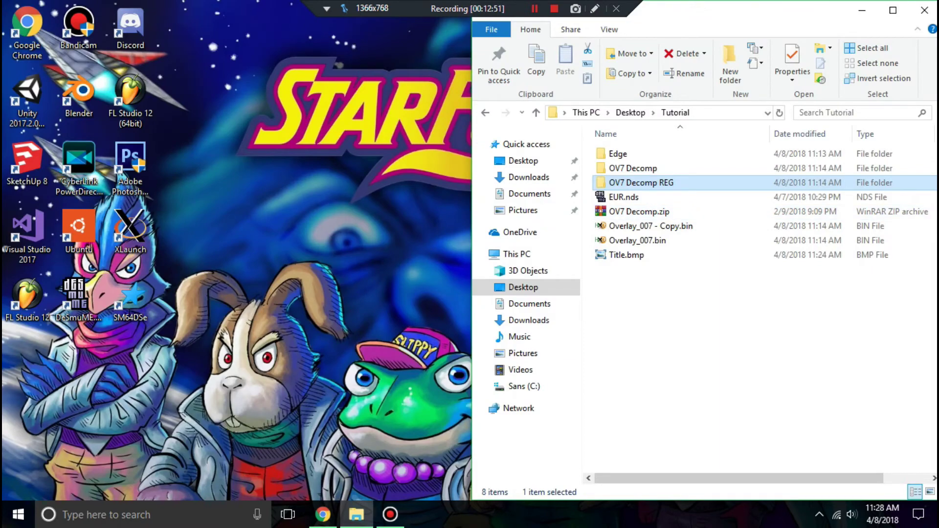
Open the OV7 Decomp REG folder in a new window and dock it to the left half of the desktop
right_click(656, 182)
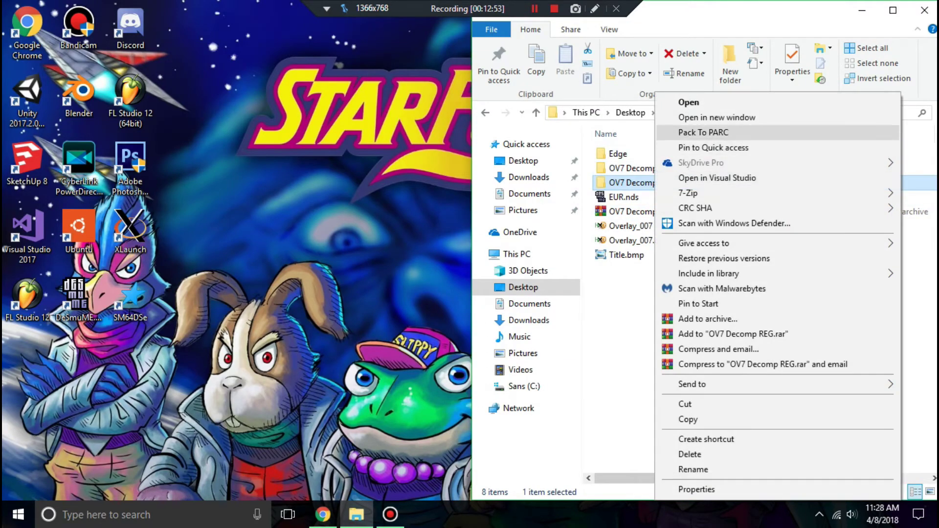
click(716, 118)
drag(664, 8, 2, 147)
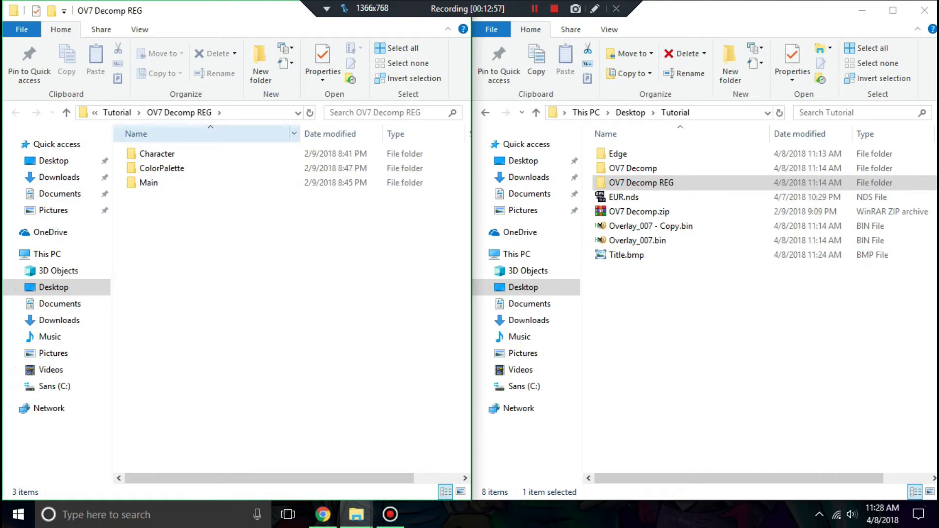
Show the ColorPalette folders of OV7 Decomp REG and OV7 Decomp side by side and select title_demo_main_U.ncl in both
double_click(632, 168)
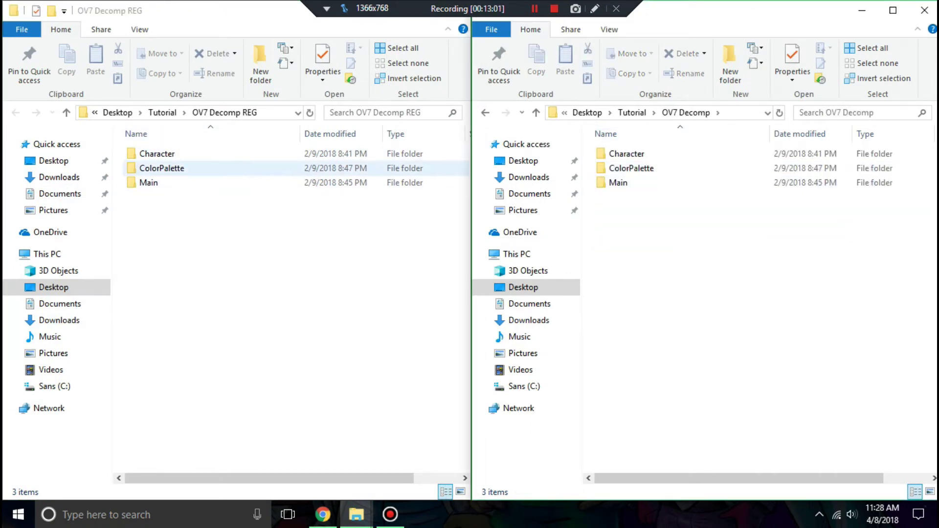
double_click(162, 167)
double_click(631, 168)
click(180, 255)
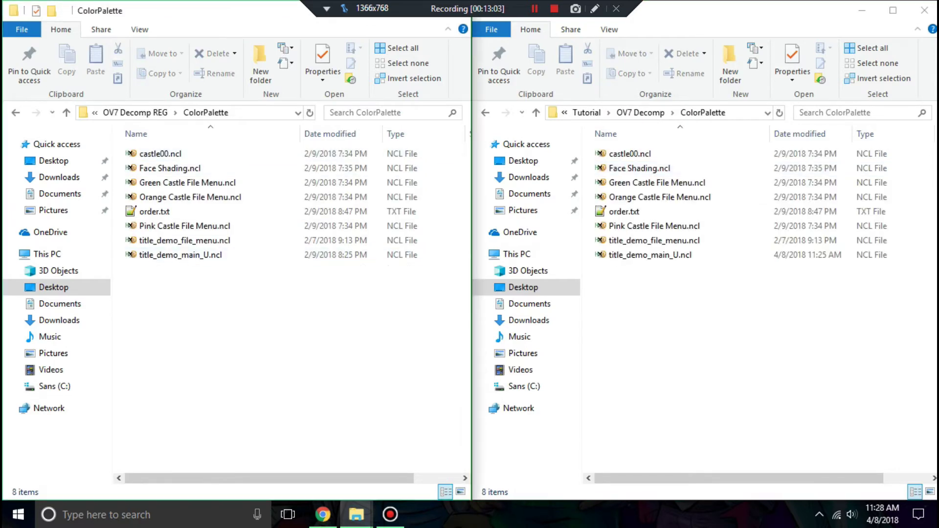
click(650, 255)
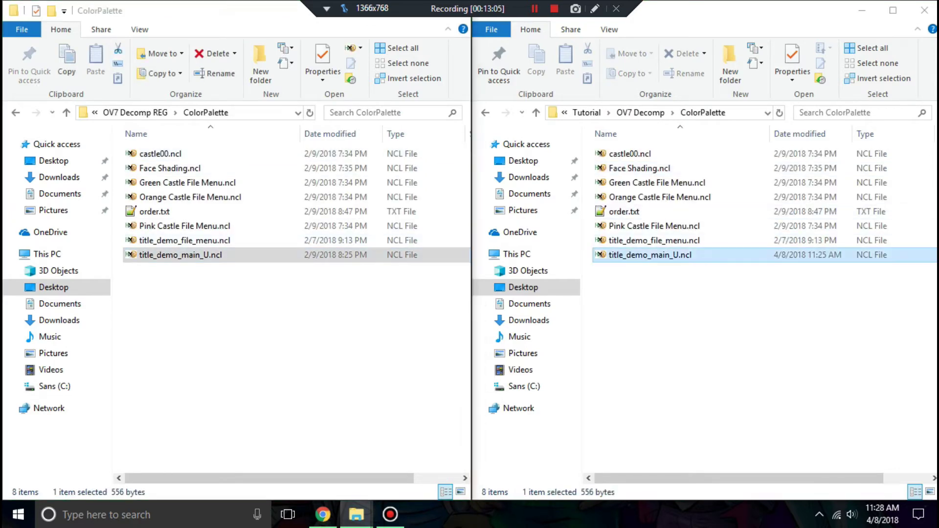
Open OV7 Decomp's title_demo_main_U.ncl in HxD and select the two bytes FF 7F at offset 20
double_click(650, 254)
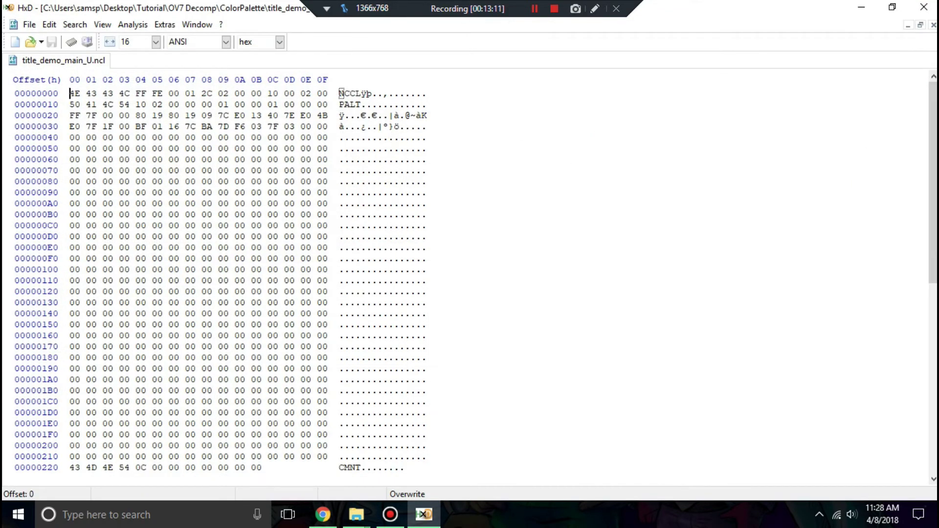
key(Down)
key(Down)
key(shift+Right)
key(shift+Right)
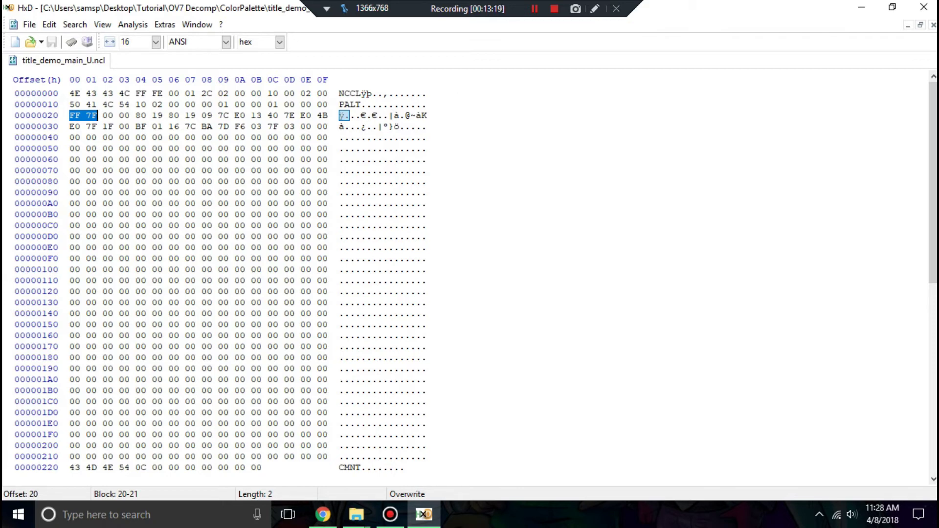
key(Right)
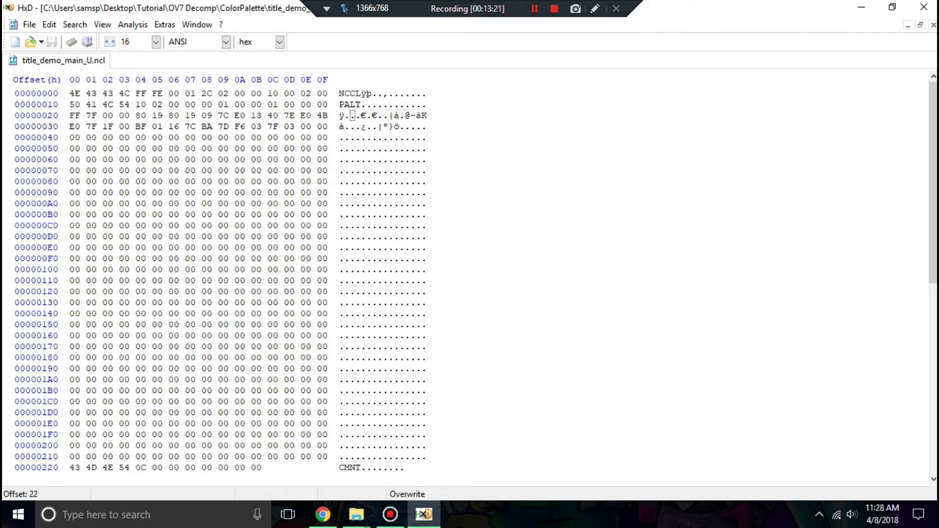
key(shift+Left)
key(shift+Left)
Convert the hex value 7FFF to binary in Calculator's Programmer mode, then close the calculator
key(super)
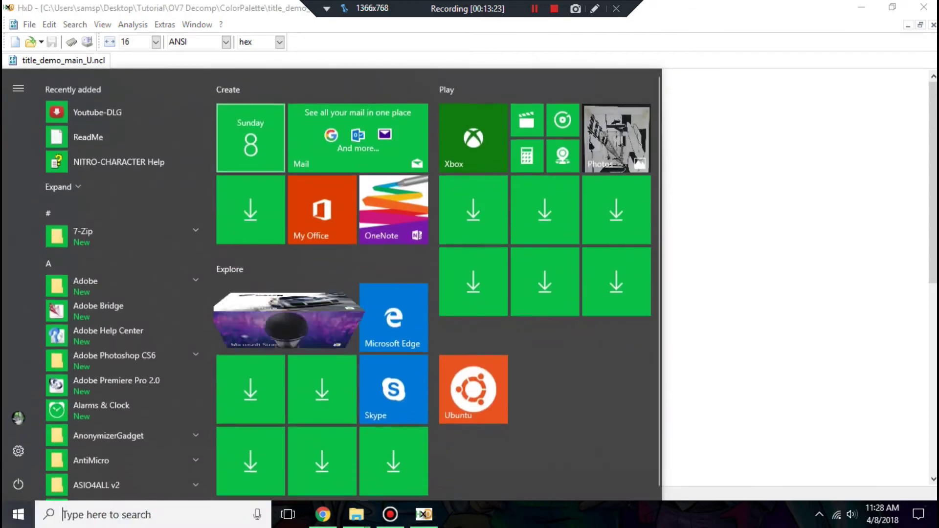
text(calc)
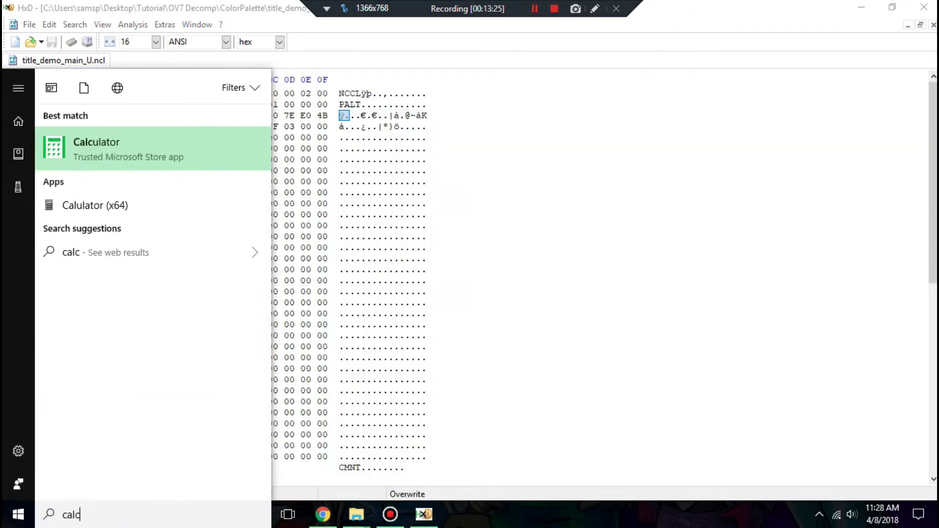
key(Return)
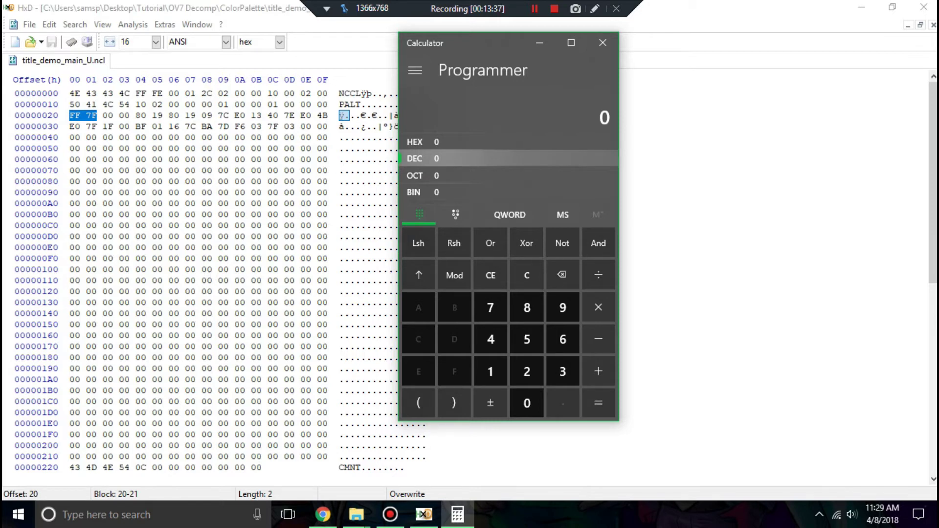
click(435, 142)
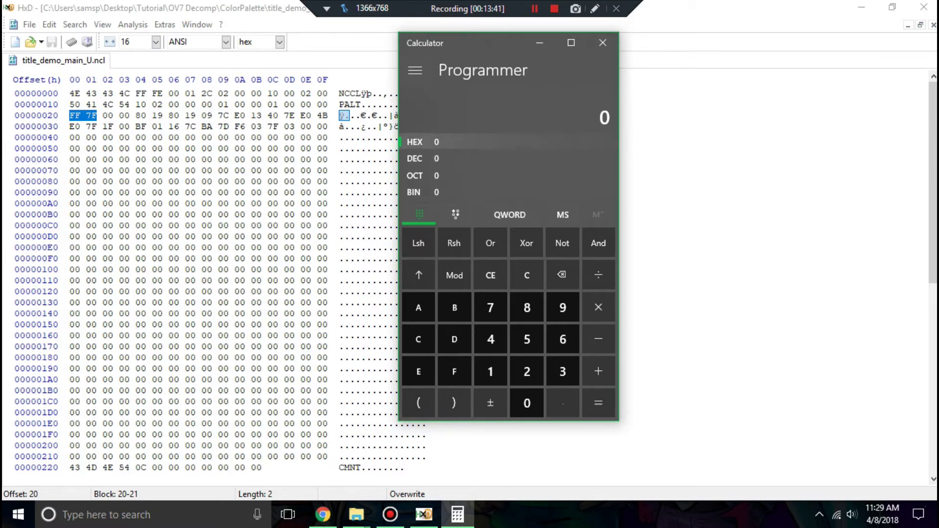
key(7)
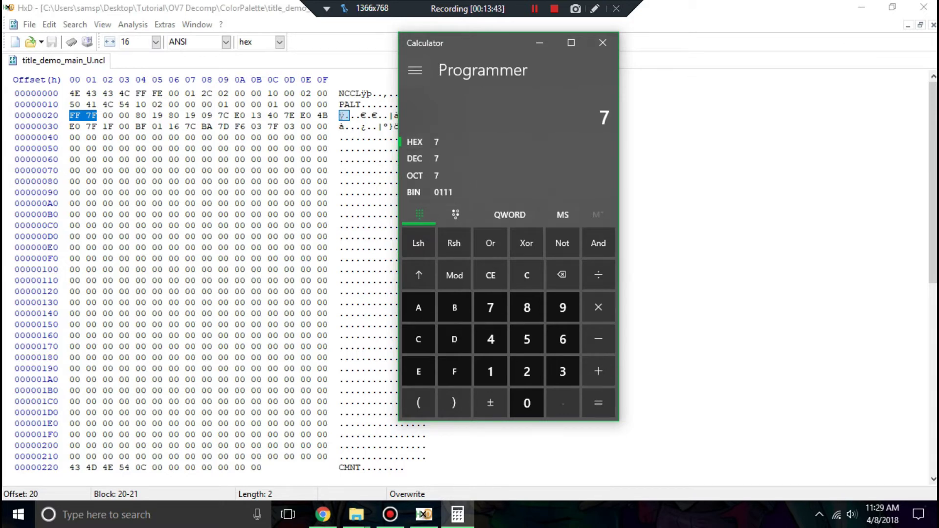
key(f)
key(f)
key(f)
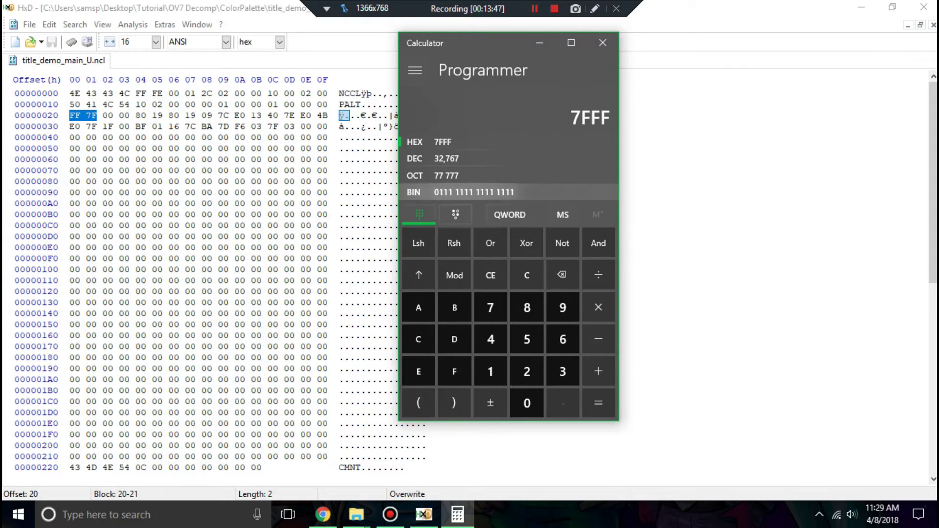
click(415, 192)
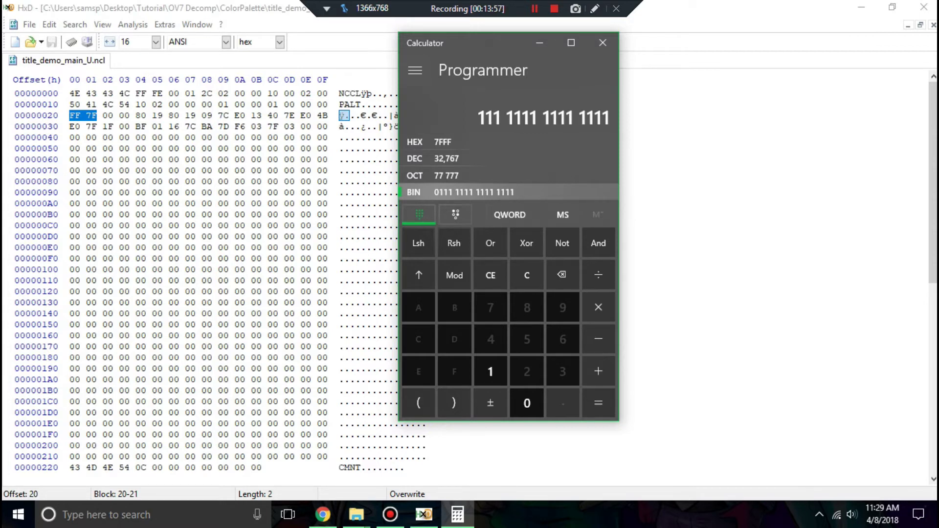
click(603, 43)
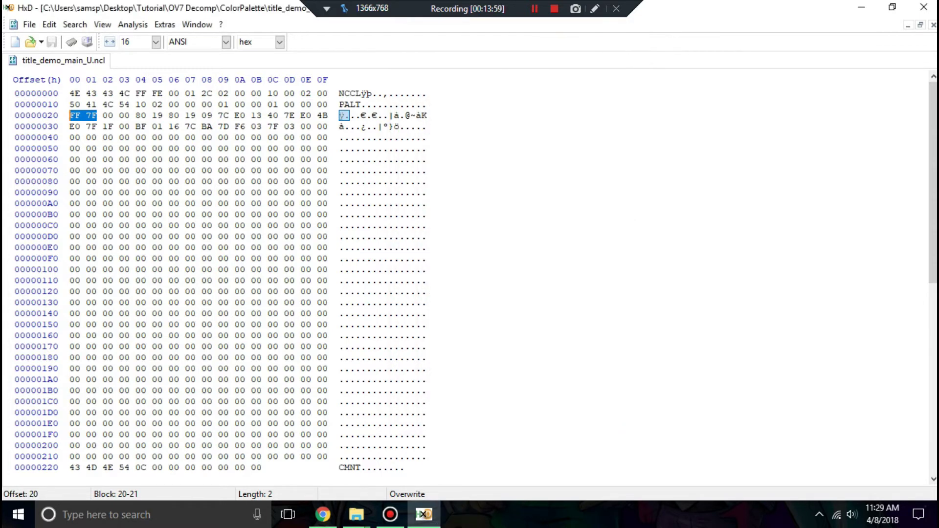
Examine the color bytes at offsets 20 and 22 in title_demo_main_U.ncl, then close HxD and return to the ColorPalette folders
click(306, 126)
drag(72, 115, 95, 116)
click(103, 116)
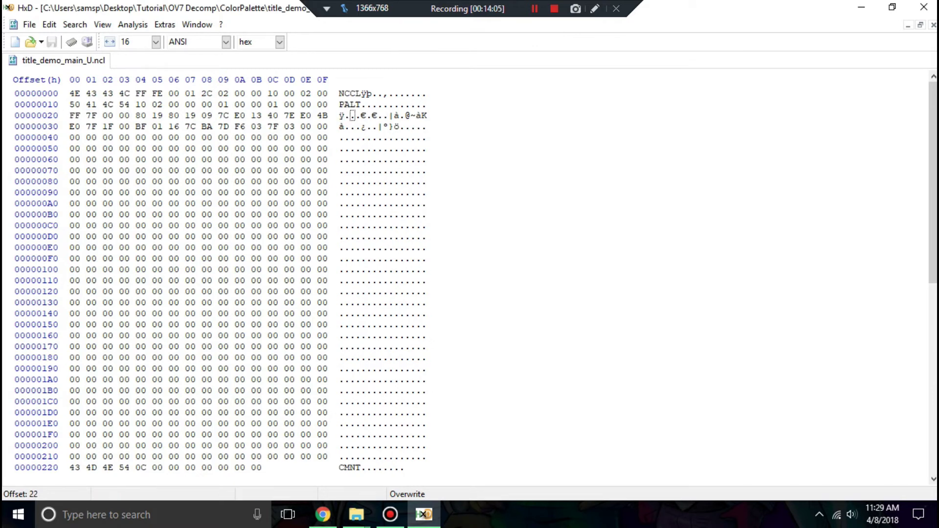
click(924, 7)
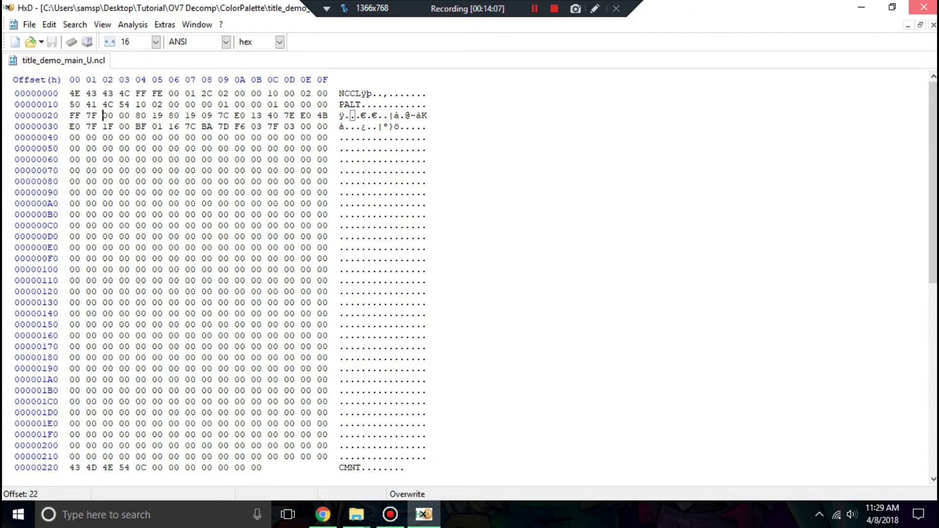
click(293, 343)
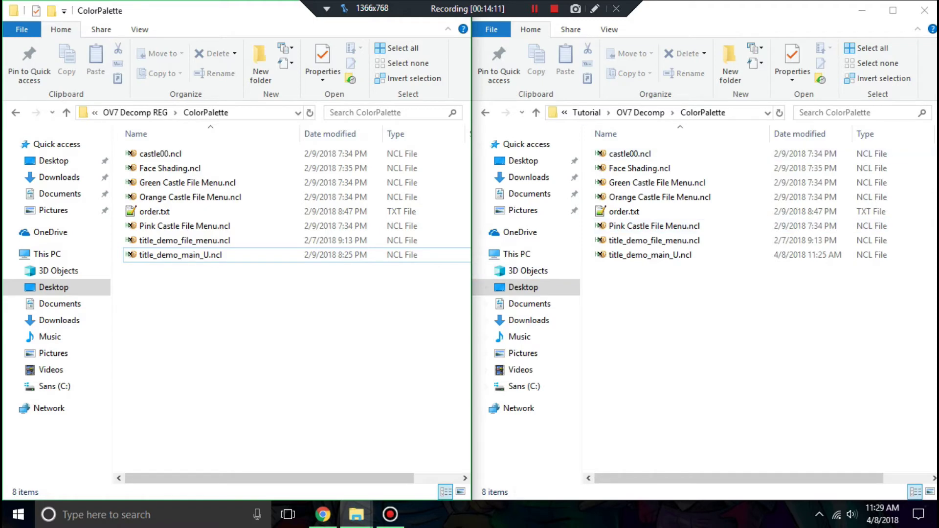
Show the Character folders of OV7 Decomp REG and OV7 Decomp side by side and compare title_demo_main.ncg in both
click(641, 113)
click(225, 113)
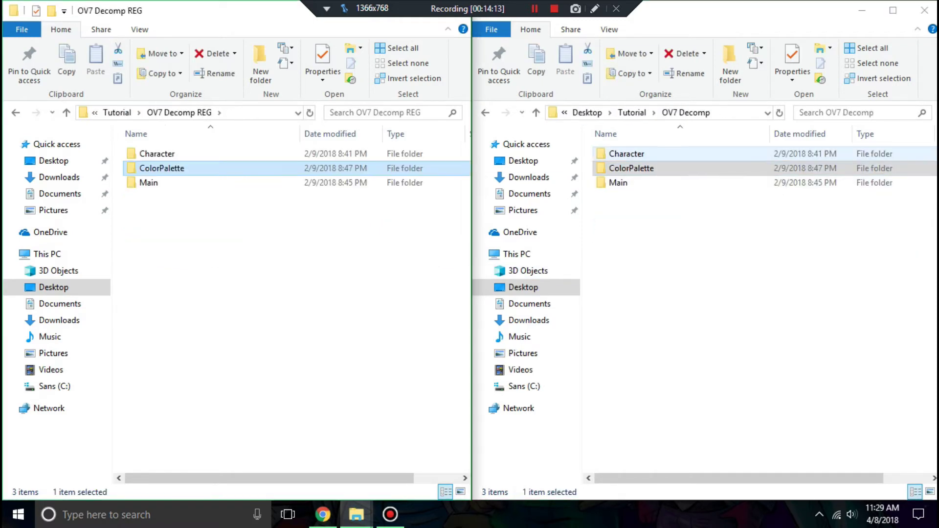
double_click(626, 153)
double_click(157, 153)
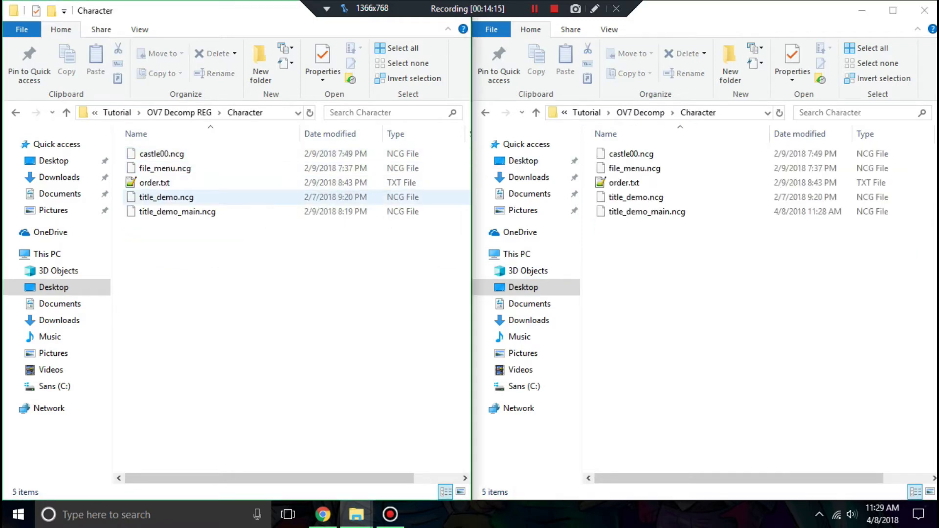
click(177, 211)
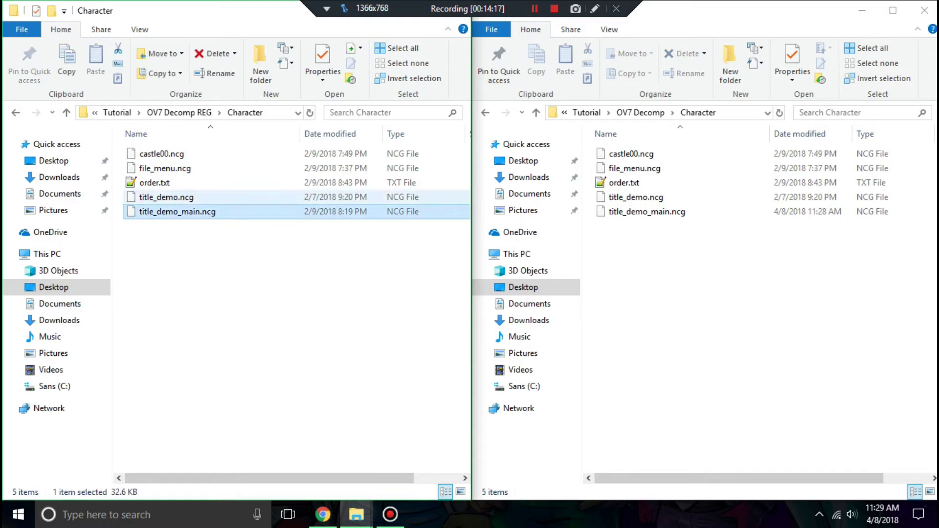
click(647, 212)
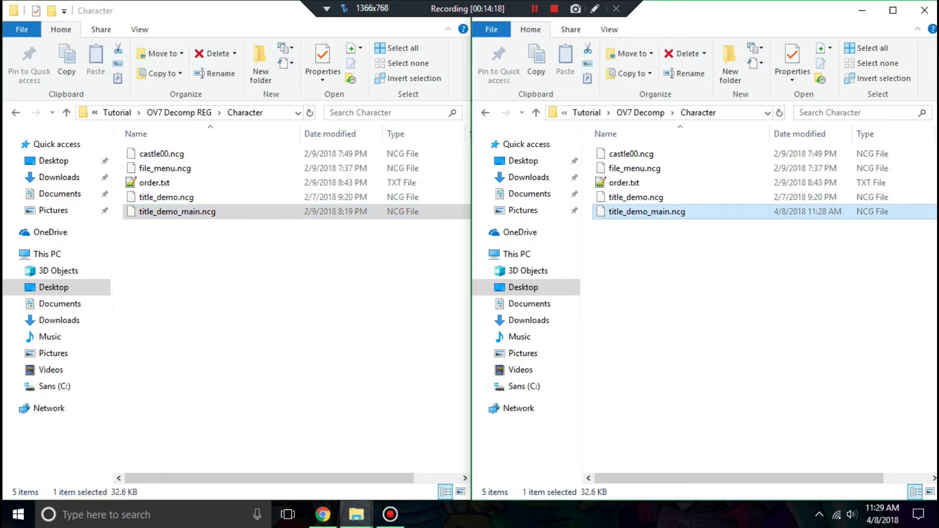
click(294, 265)
click(685, 264)
click(293, 264)
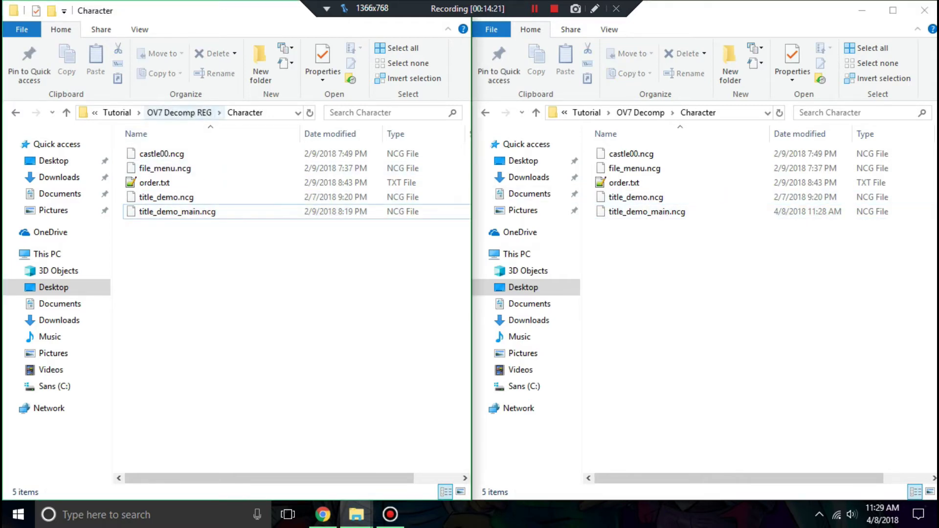
Show both Main folders side by side and compare the Title Screen.nsc and Title Screen Gradient.nsc files
click(179, 113)
click(640, 113)
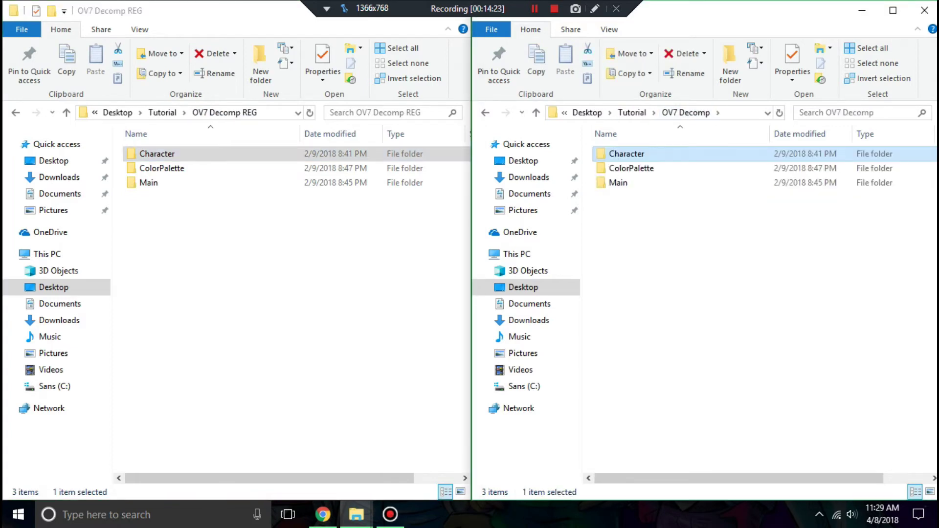
click(293, 220)
double_click(206, 182)
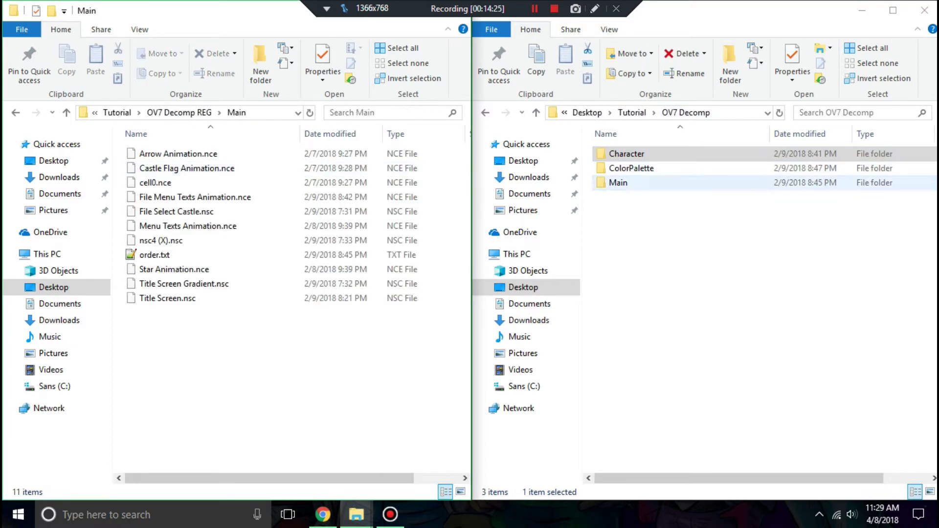
double_click(645, 182)
click(685, 343)
click(637, 298)
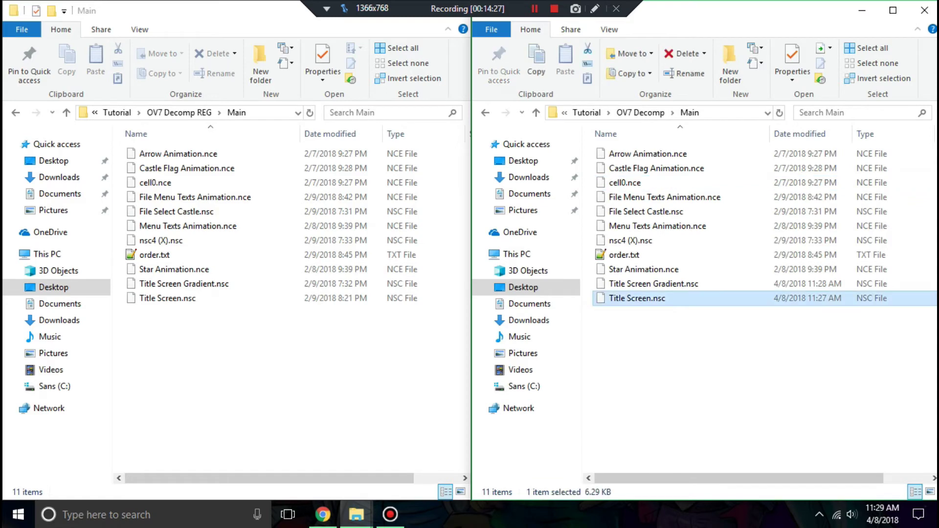
click(167, 298)
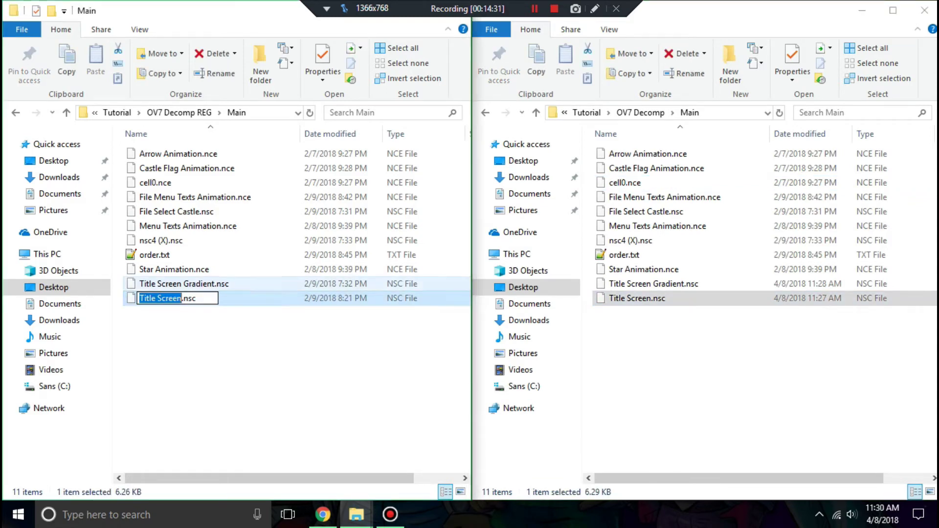
click(184, 284)
click(653, 284)
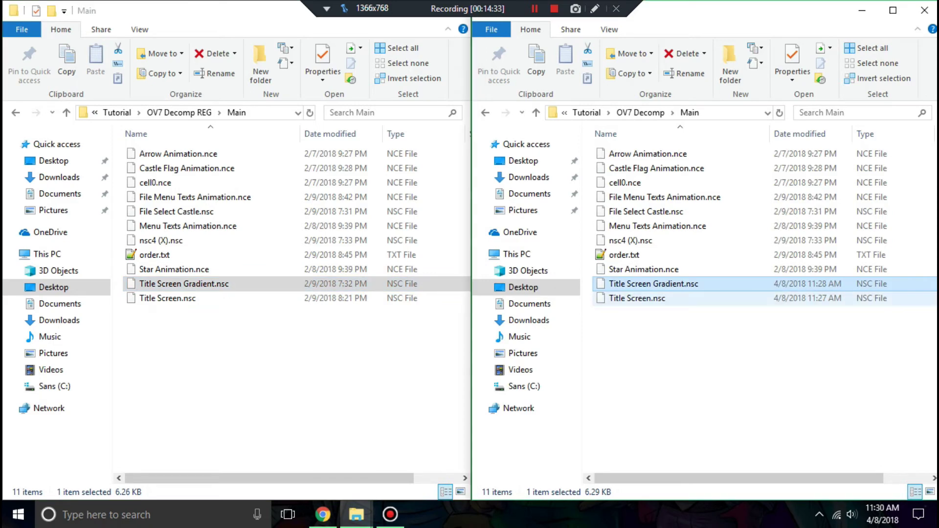
click(637, 298)
click(167, 298)
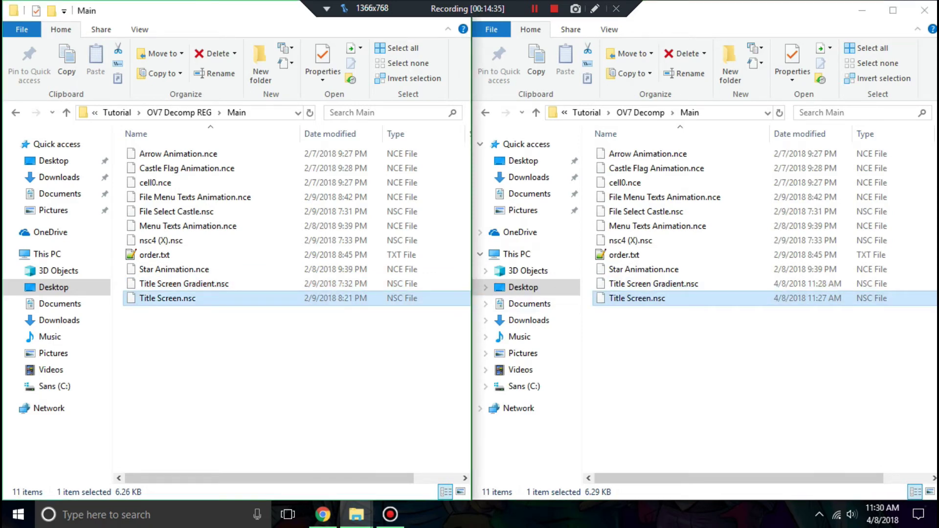
Set HxD Hex Editor as the default app for .nsc files through the properties of OV7 Decomp's Title Screen.nsc
click(636, 298)
right_click(668, 298)
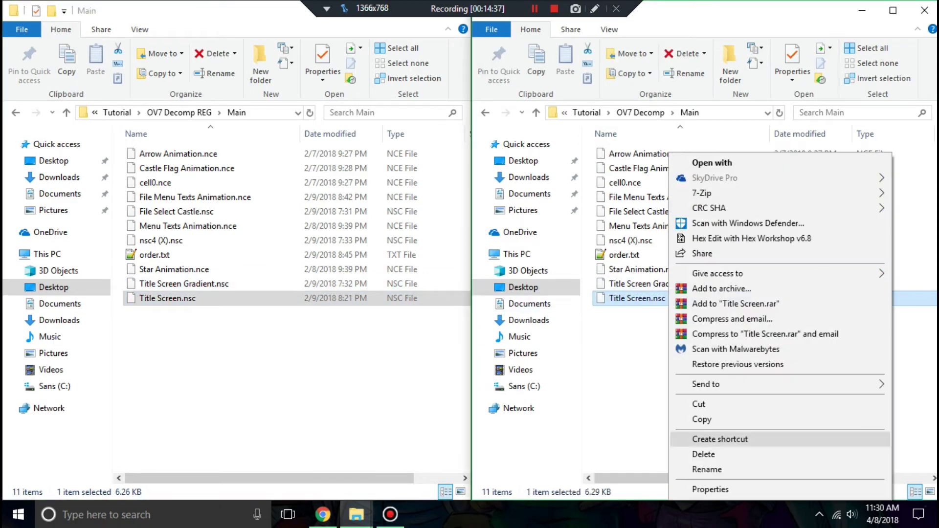
click(710, 489)
click(763, 177)
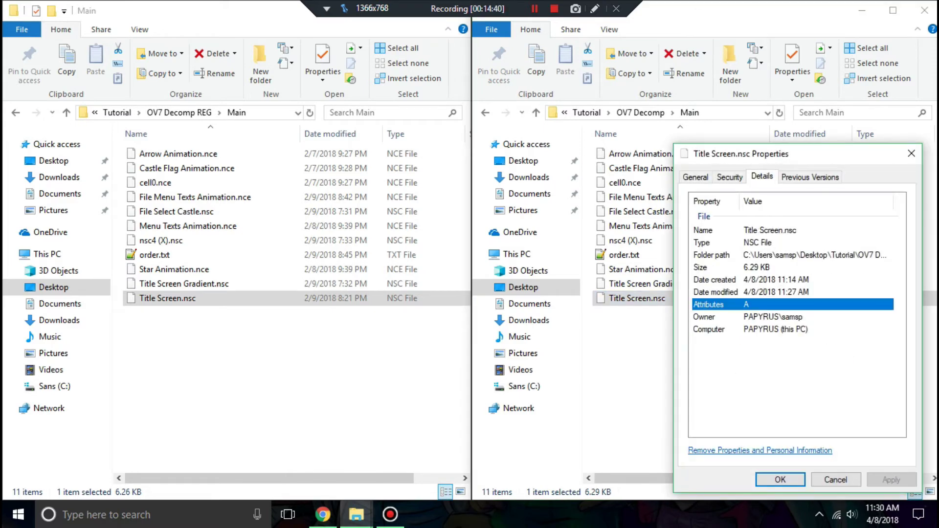
key(ctrl+shift+Tab)
key(ctrl+shift+Tab)
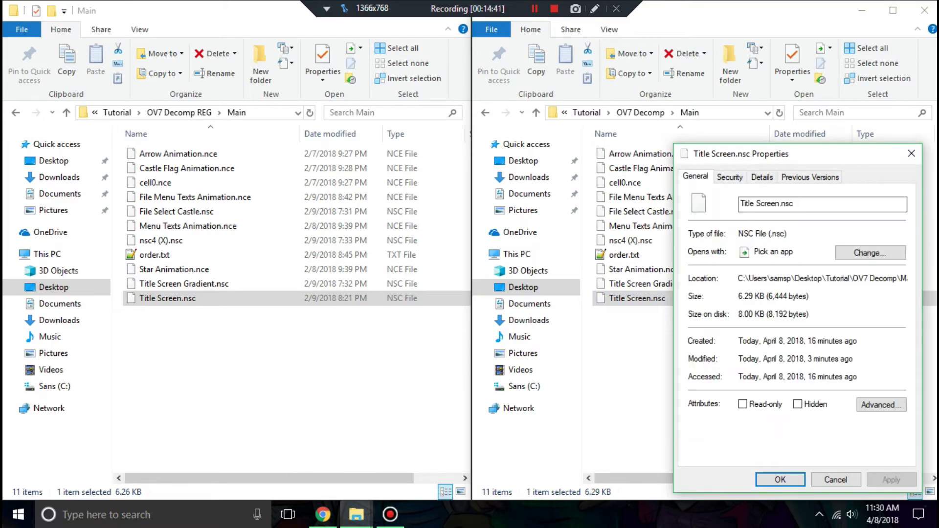
click(870, 252)
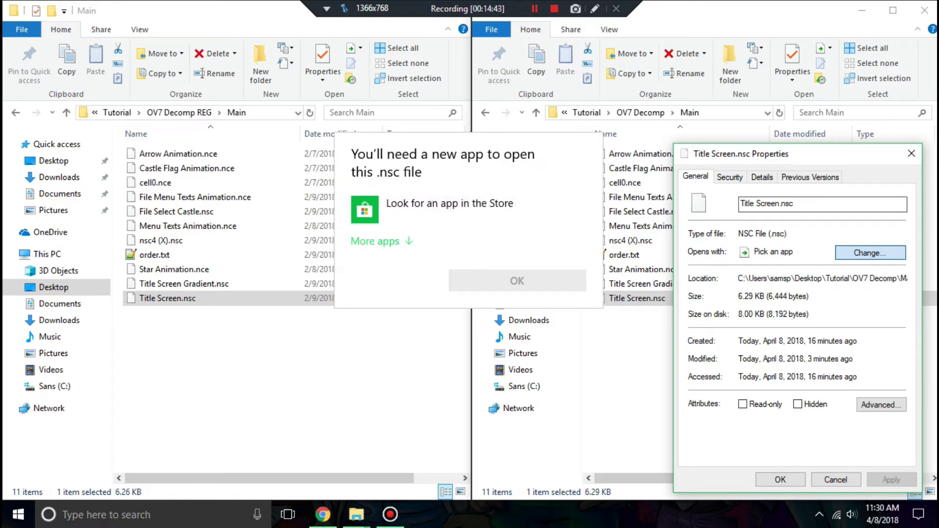
click(377, 241)
click(462, 294)
key(Return)
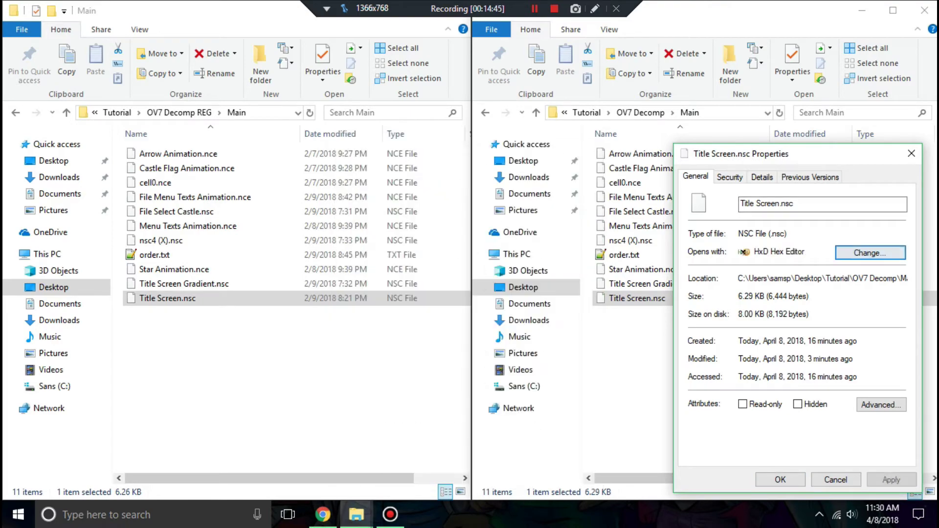
key(Return)
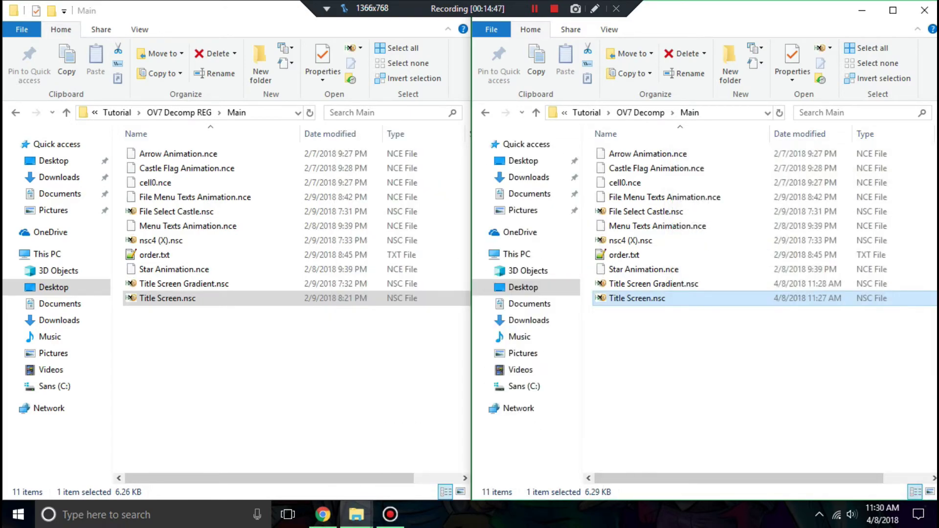
Open Title Screen.nsc and Title Screen Gradient.nsc from both OV7 Decomp and OV7 Decomp REG in HxD
key(Return)
mouse_move(357, 514)
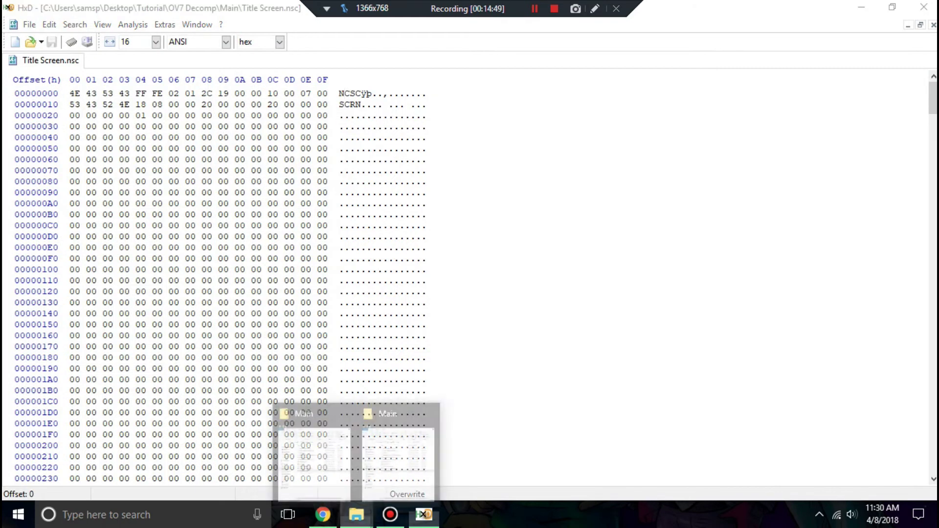
click(314, 459)
click(357, 514)
click(397, 460)
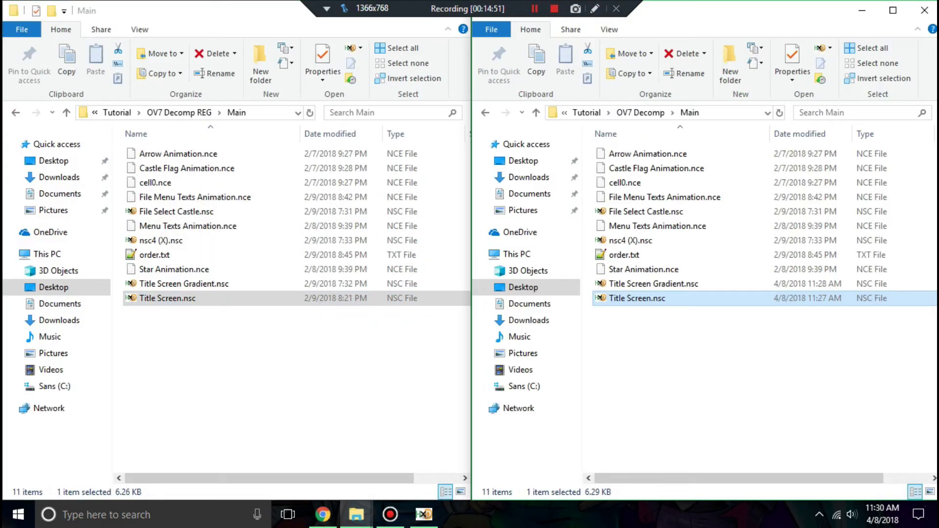
double_click(653, 284)
click(423, 515)
double_click(167, 298)
click(424, 515)
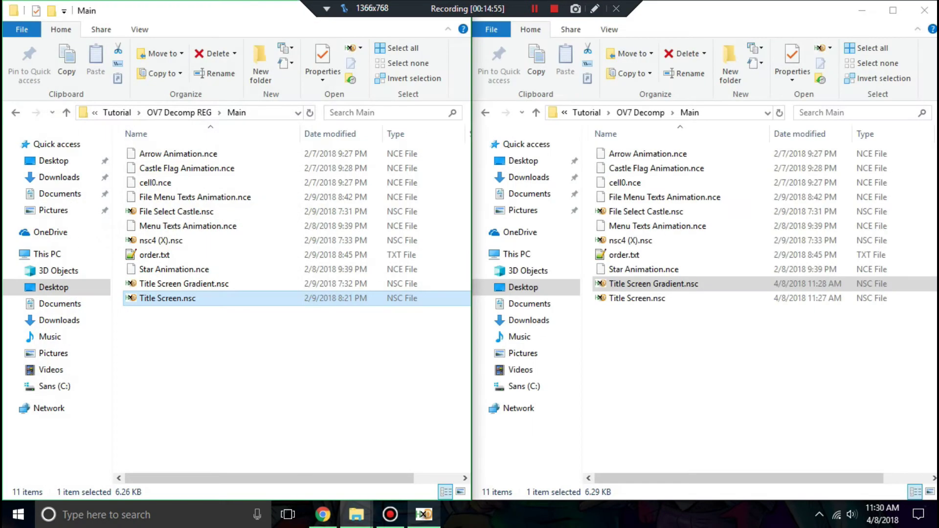
key(Up)
key(Return)
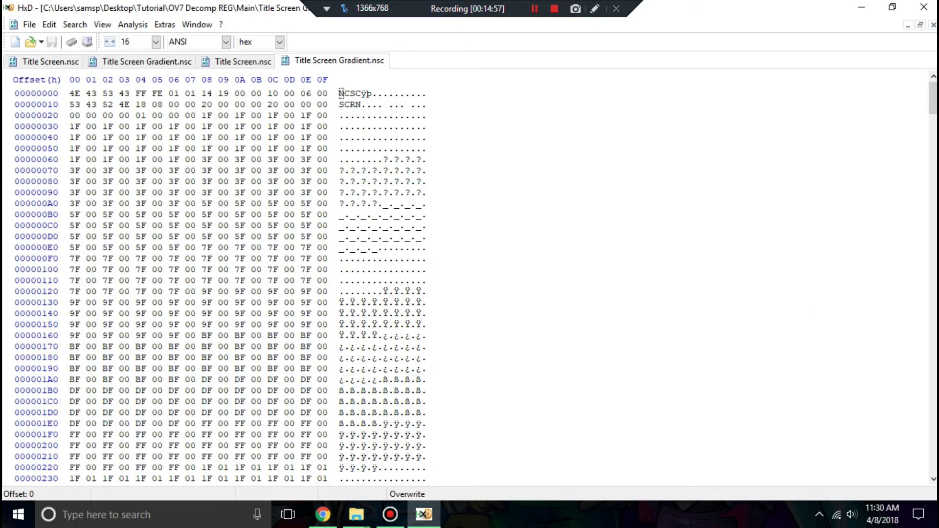
Examine the bytes of OV7 Decomp REG's Title Screen.nsc, from its screen data through the end of the file
key(ctrl+Tab)
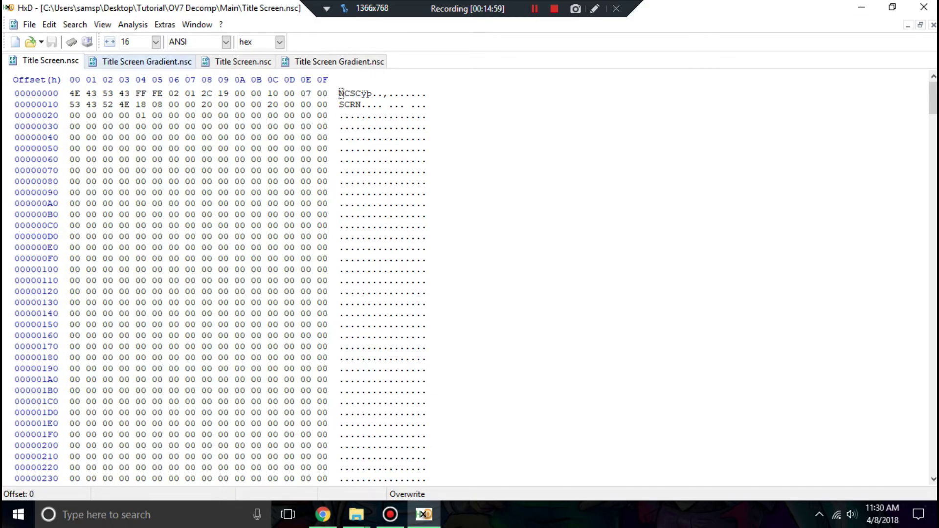
key(ctrl+Tab)
key(ctrl+Tab)
scroll(220, 284, down, 1)
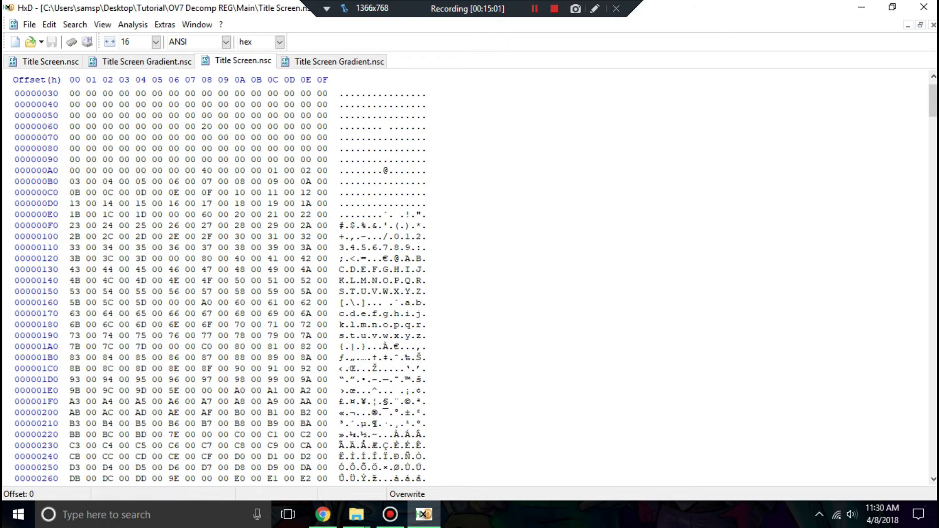
key(ctrl+a)
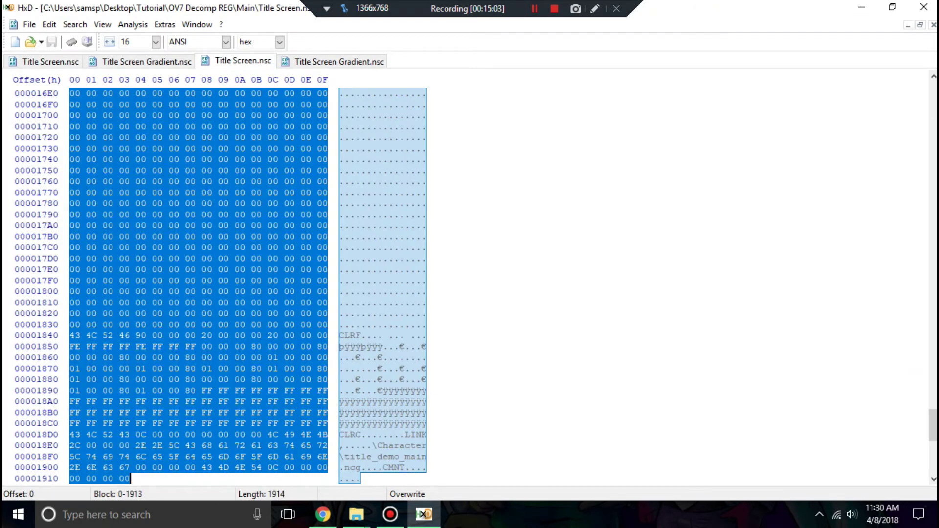
key(ctrl+End)
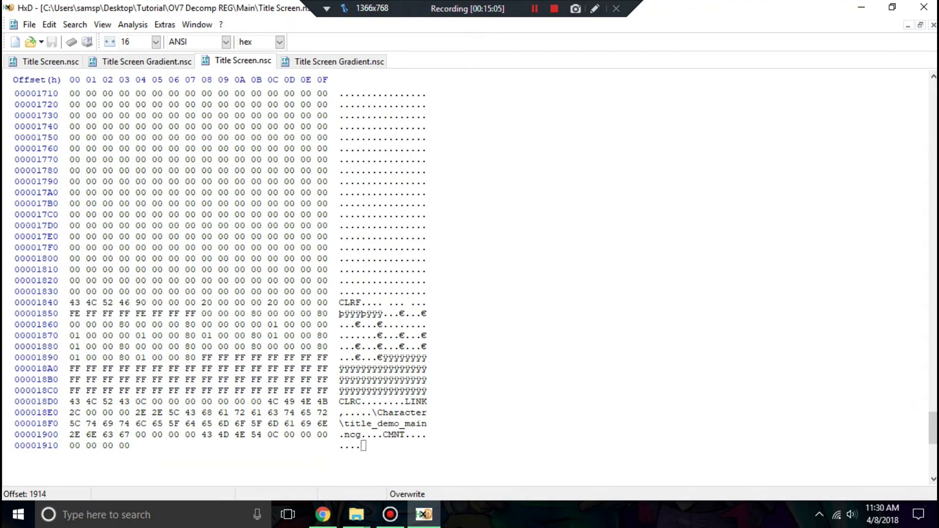
drag(130, 445, 69, 445)
click(119, 445)
Compare the end of OV7 Decomp's Title Screen.nsc with the REG version and select the word LINK in the OV7 Decomp file
click(63, 60)
key(ctrl+a)
scroll(200, 286, down, 3)
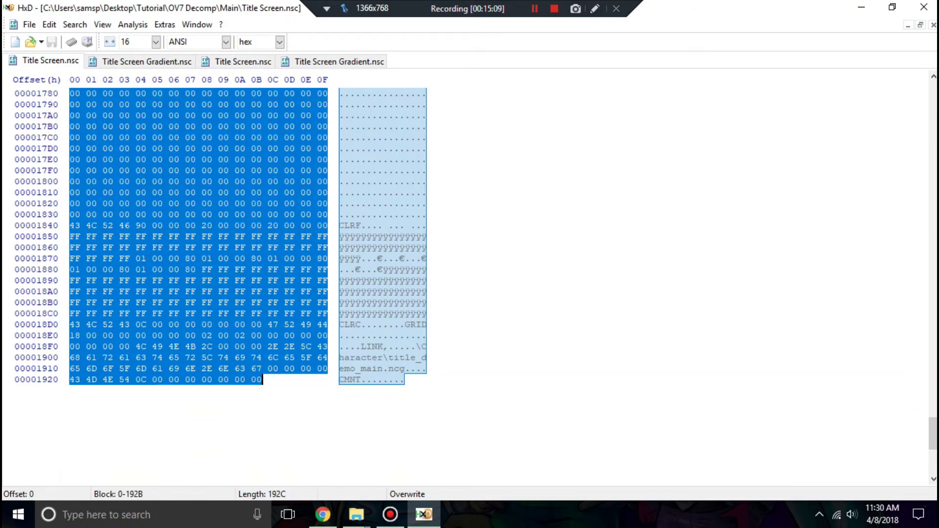
key(ctrl+End)
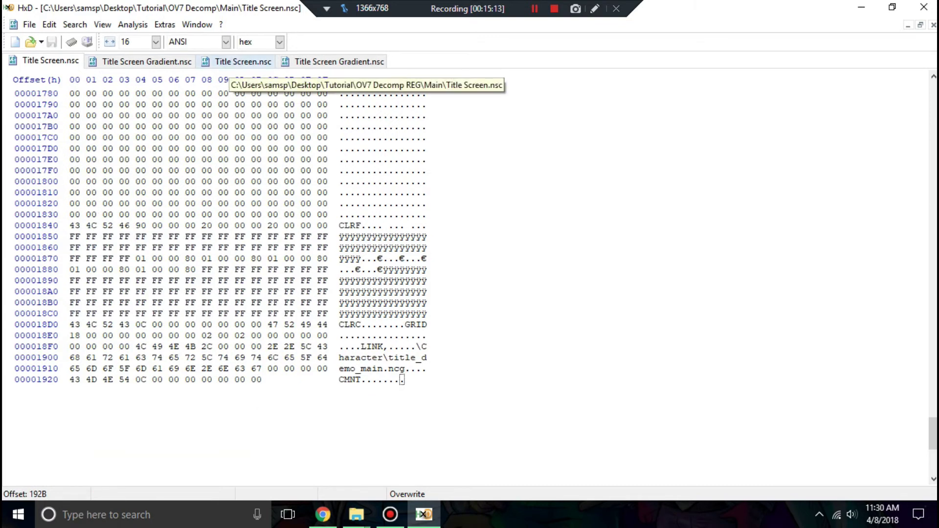
click(244, 61)
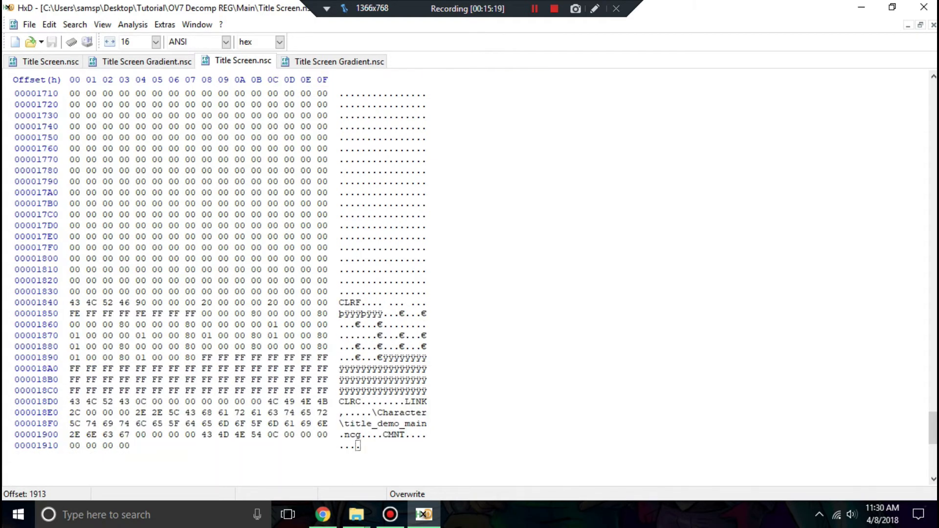
key(ctrl+Tab)
drag(362, 346, 385, 347)
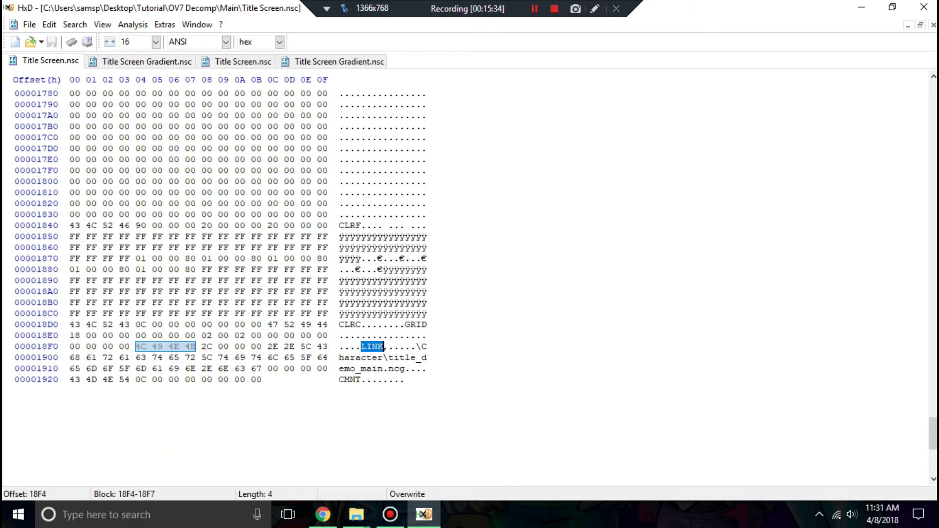
Delete the 24 bytes "haracter\title_demo_main" before .ncg in the link path of OV7 Decomp's Title Screen.nsc
click(402, 368)
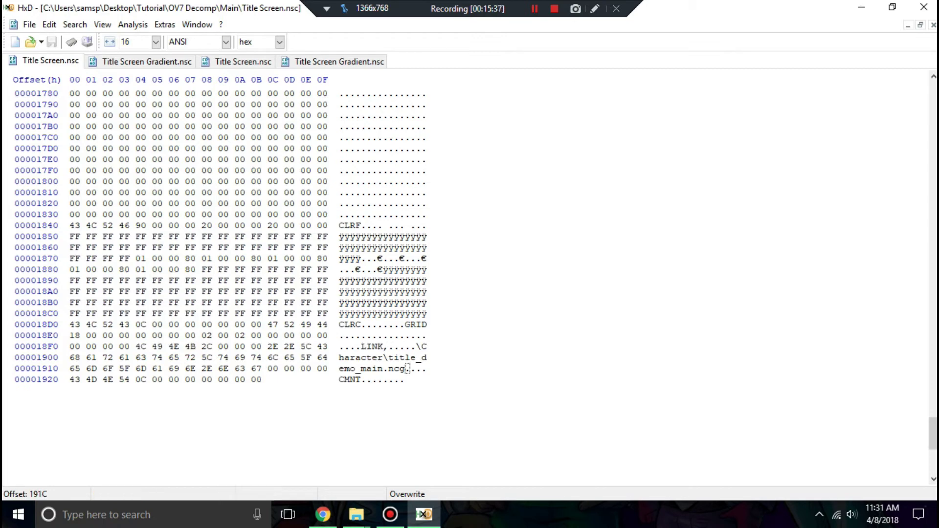
key(Left)
key(Left)
key(Left)
key(BackSpace)
key(BackSpace)
key(BackSpace)
key(BackSpace)
key(BackSpace)
key(BackSpace)
key(BackSpace)
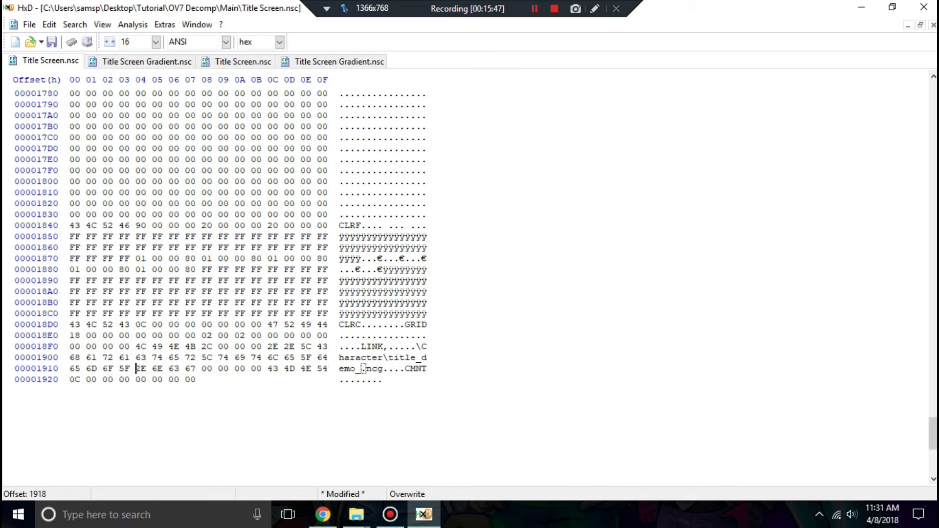
key(BackSpace)
key(BackSpace)
key(BackSpace)
key(BackSpace)
key(BackSpace)
key(BackSpace)
key(BackSpace)
key(BackSpace)
key(BackSpace)
key(BackSpace)
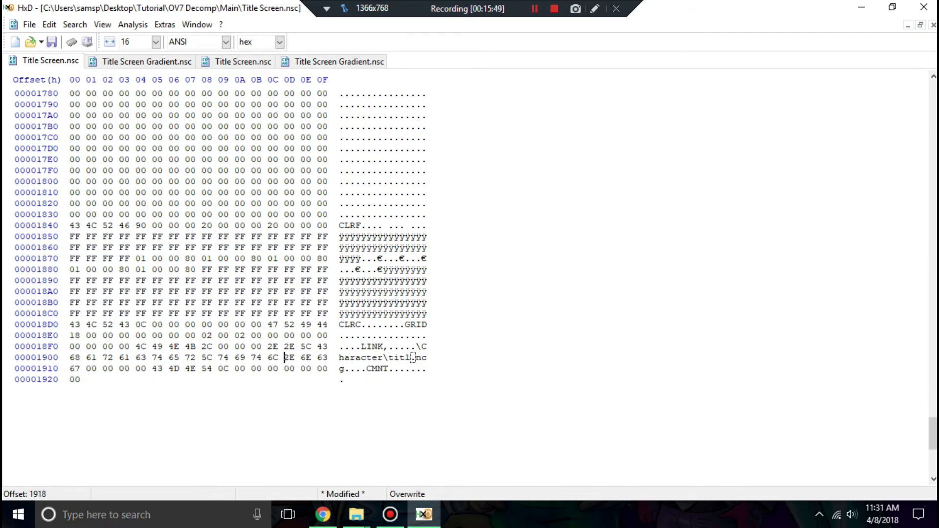
key(BackSpace)
key(BackSpace)
key(BackSpace)
key(BackSpace)
key(BackSpace)
key(BackSpace)
key(BackSpace)
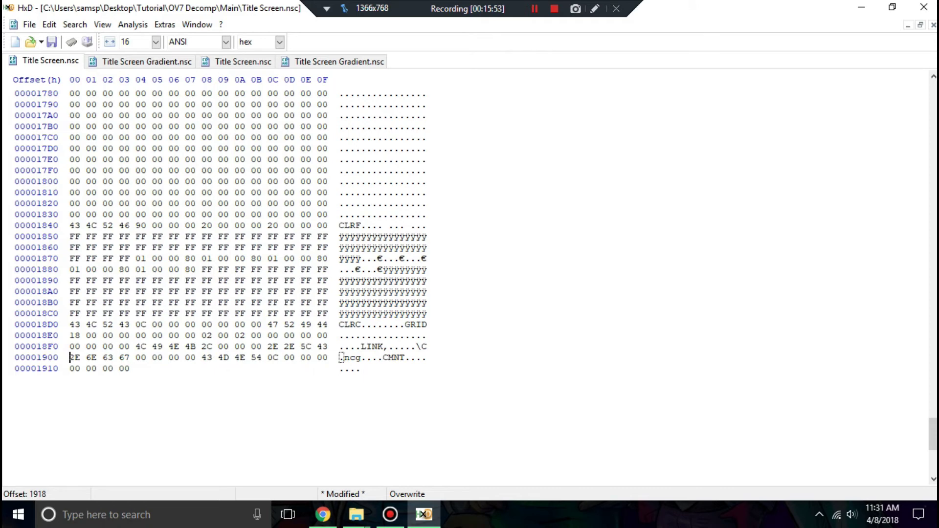
Select the CMNT tag, followed by the LINK block at offsets 18F4 to 1907
drag(361, 346, 406, 358)
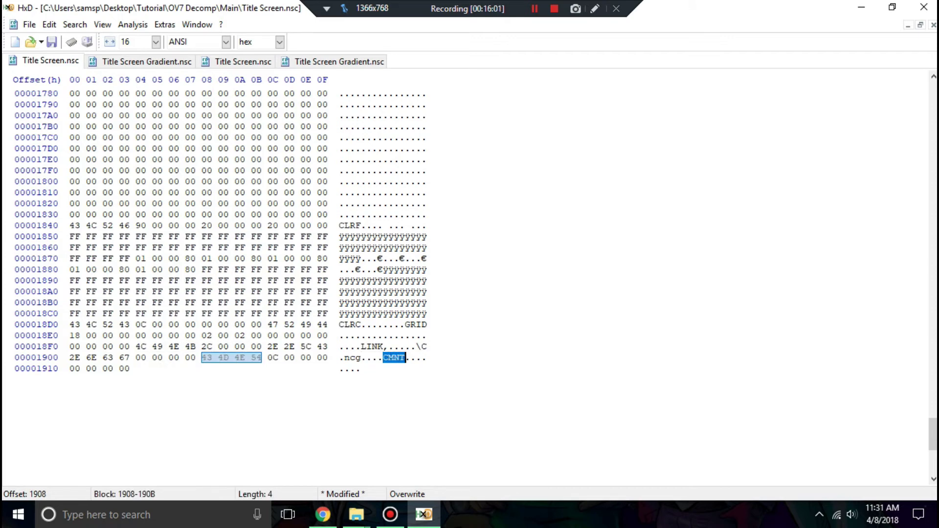
click(268, 358)
drag(135, 346, 197, 357)
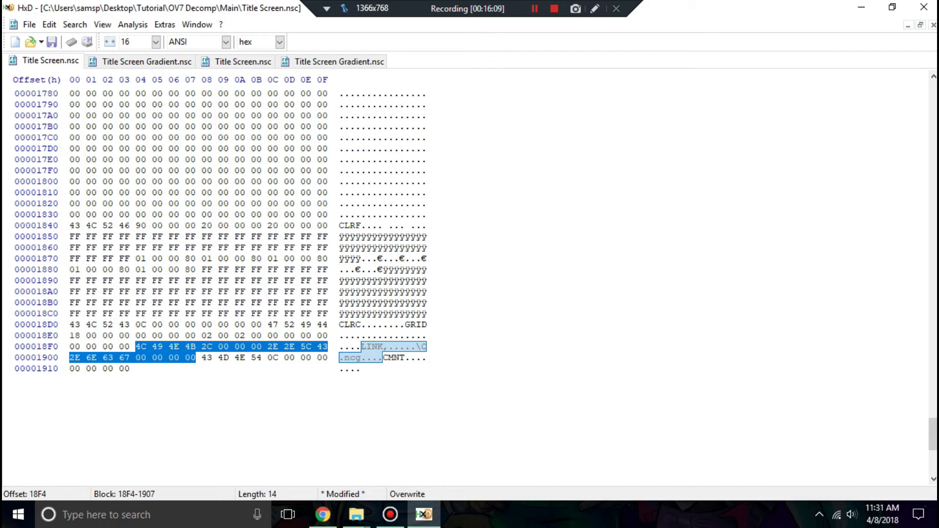
Set the byte right after the LINK tag in OV7 Decomp's Title Screen.nsc to 14 and save the file
click(386, 347)
text(14)
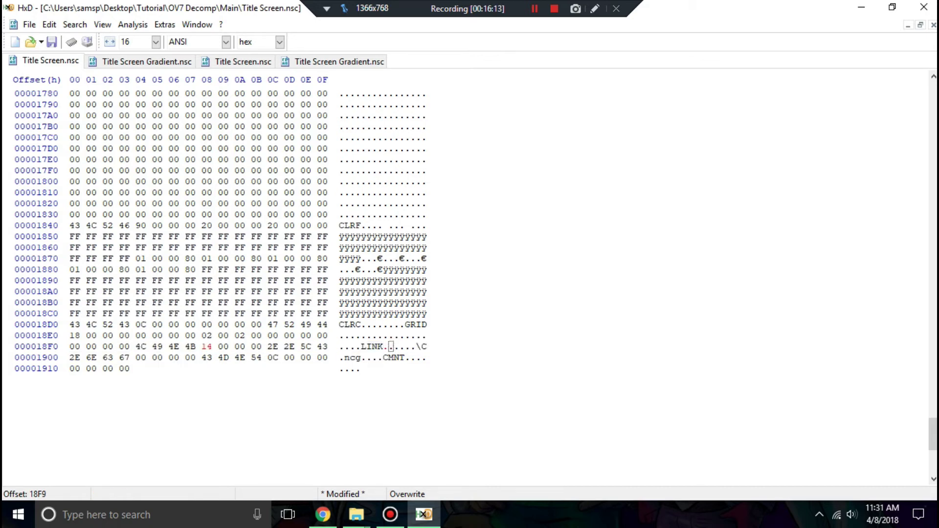
drag(136, 346, 195, 357)
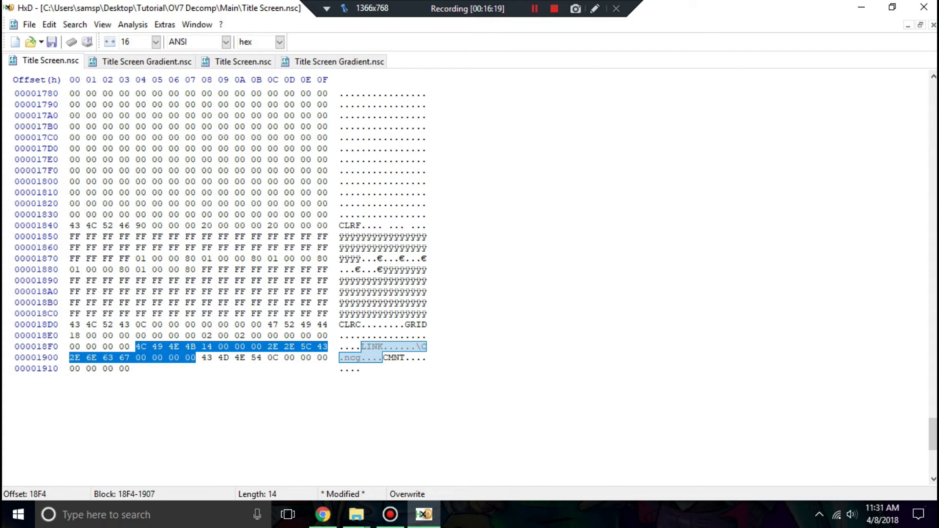
click(380, 346)
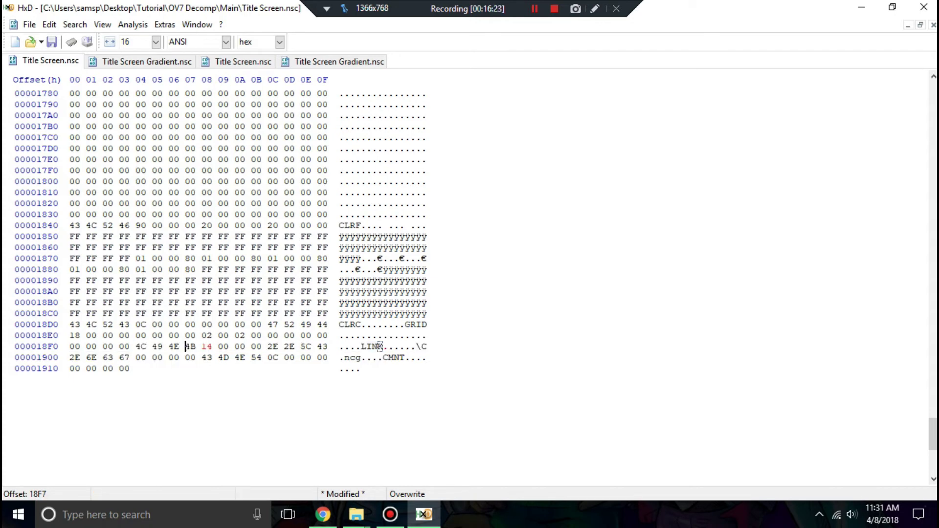
key(ctrl+s)
Compare the end of OV7 Decomp REG's Title Screen Gradient.nsc with the end of the OV7 Decomp version
click(147, 62)
click(333, 61)
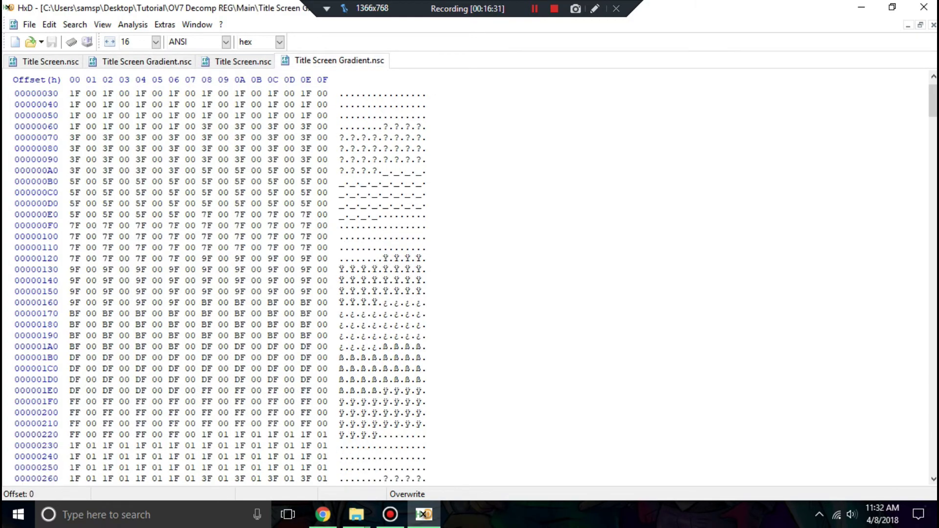
key(ctrl+a)
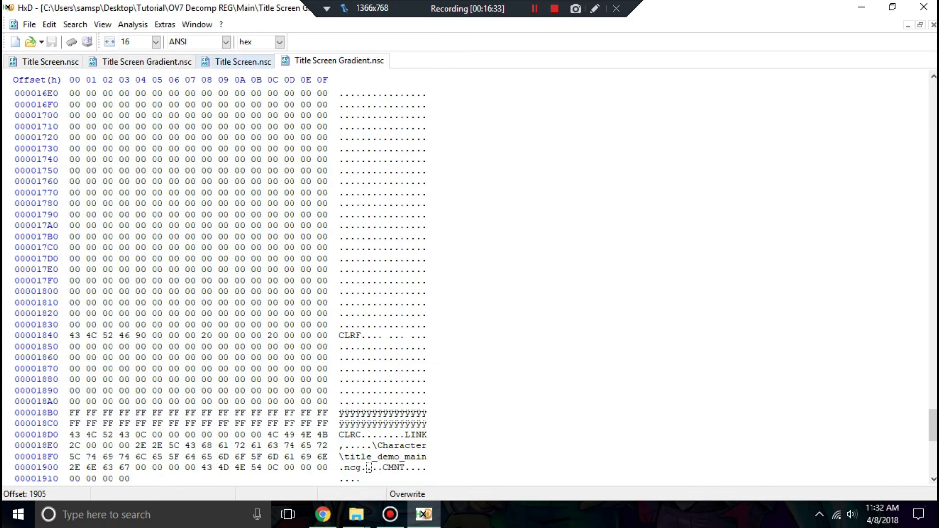
key(ctrl+shift+Tab)
key(ctrl+shift+Tab)
key(ctrl+a)
scroll(245, 283, down, 2)
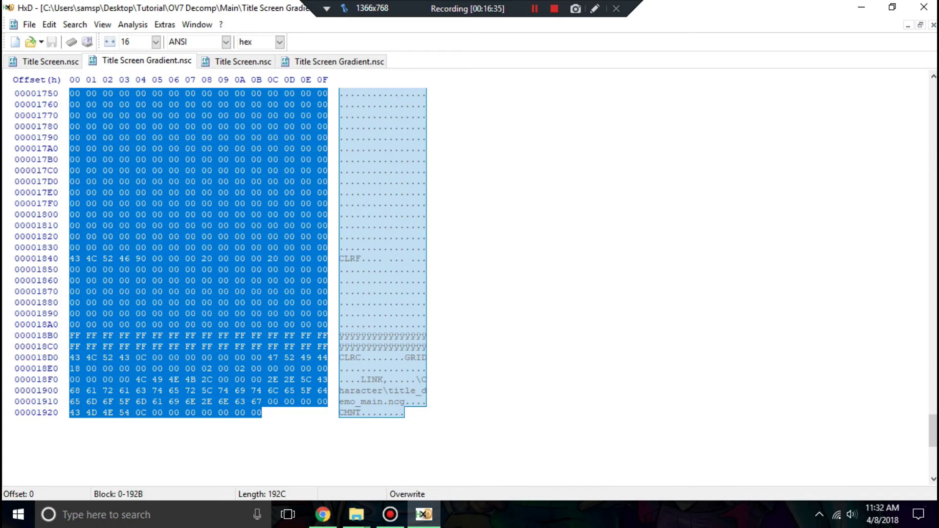
Delete the 24 bytes "haracter\title_demo_main" before .ncg in the link path of OV7 Decomp's Title Screen Gradient.nsc
click(202, 402)
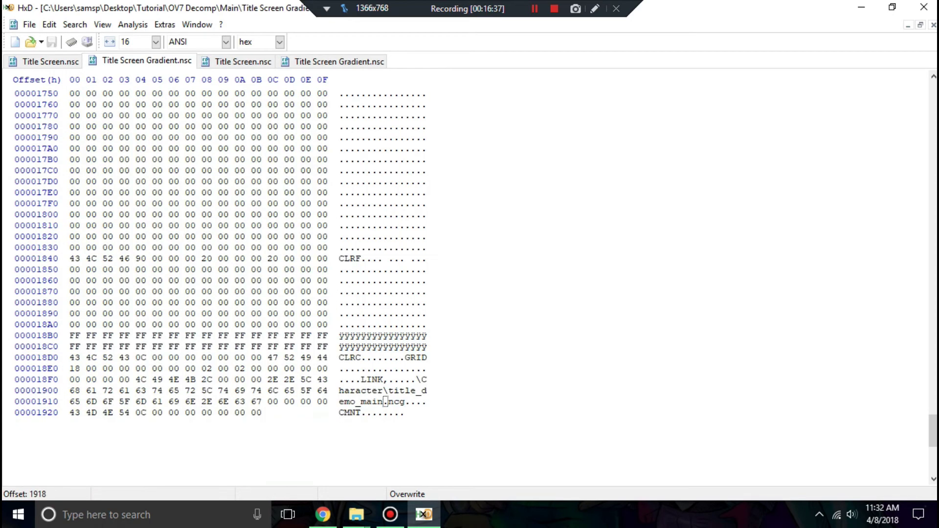
key(BackSpace)
key(BackSpace)
key(BackSpace)
key(BackSpace)
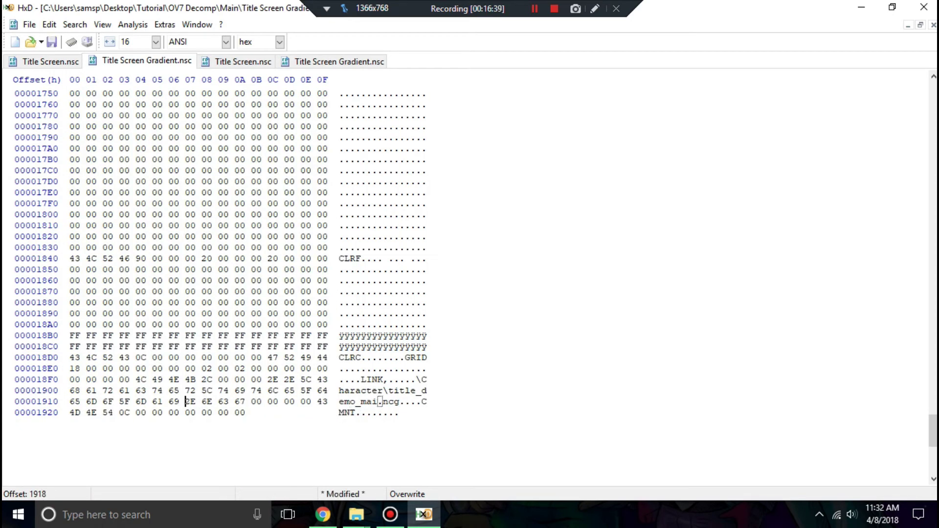
key(BackSpace)
key(BackSpace)
key(BackSpace)
key(BackSpace)
key(BackSpace)
key(BackSpace)
key(BackSpace)
key(BackSpace)
key(BackSpace)
key(BackSpace)
key(BackSpace)
key(BackSpace)
key(BackSpace)
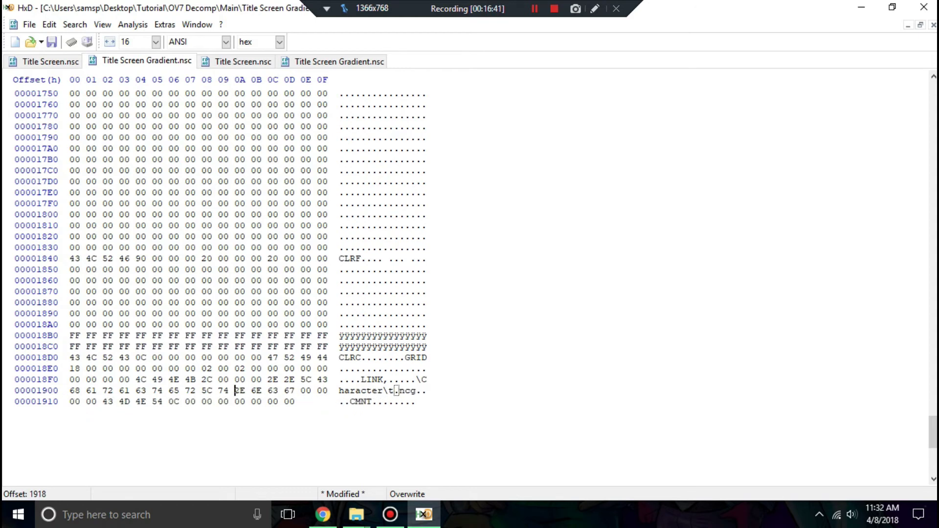
key(BackSpace)
key(BackSpace)
key(BackSpace)
key(BackSpace)
key(BackSpace)
key(BackSpace)
key(BackSpace)
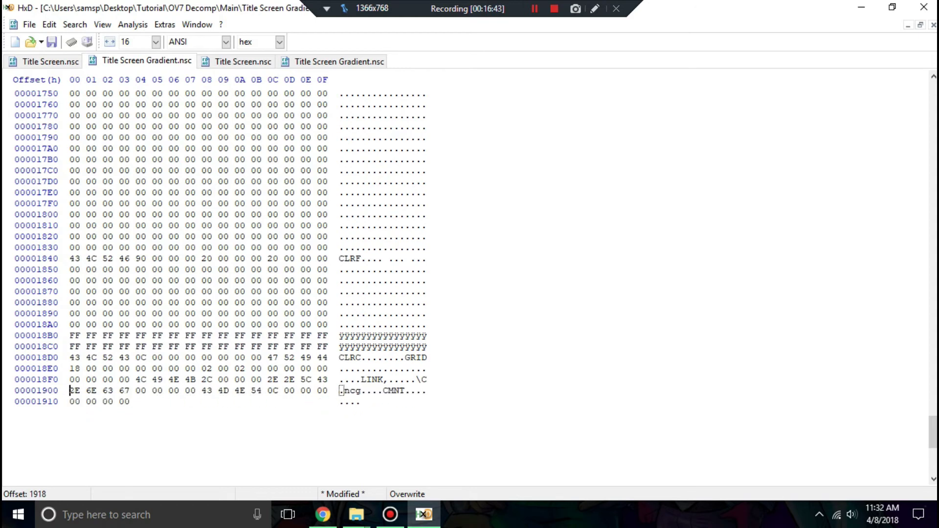
Set the byte right after the LINK tag in OV7 Decomp's Title Screen Gradient.nsc to 14 and save the file
drag(130, 402, 86, 402)
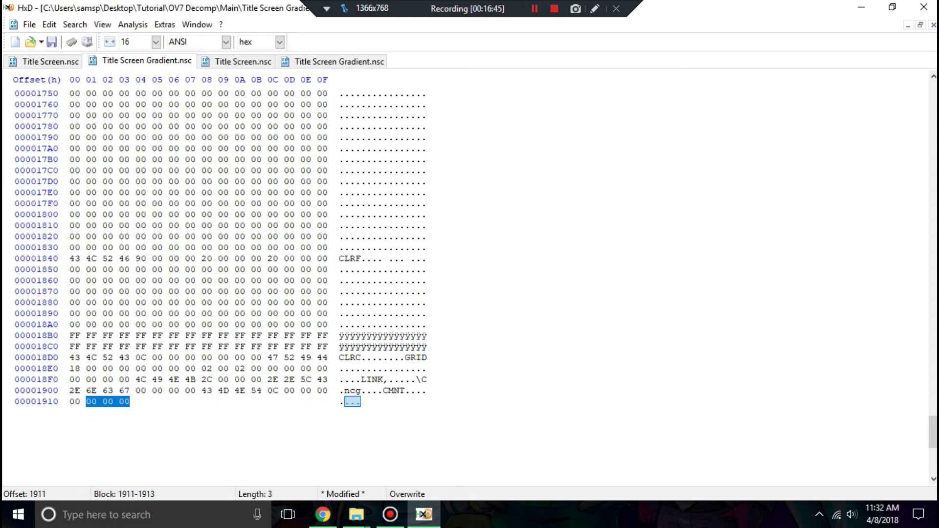
click(104, 380)
drag(202, 380, 213, 379)
text(14)
drag(136, 380, 196, 391)
click(396, 346)
key(ctrl+s)
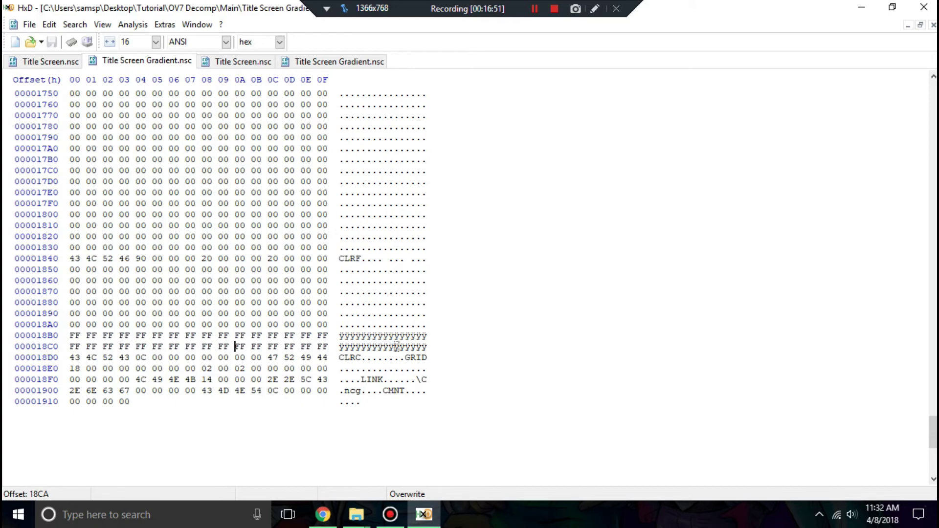
Close the OV7 Decomp REG versions of Title Screen.nsc and Title Screen Gradient.nsc
click(264, 61)
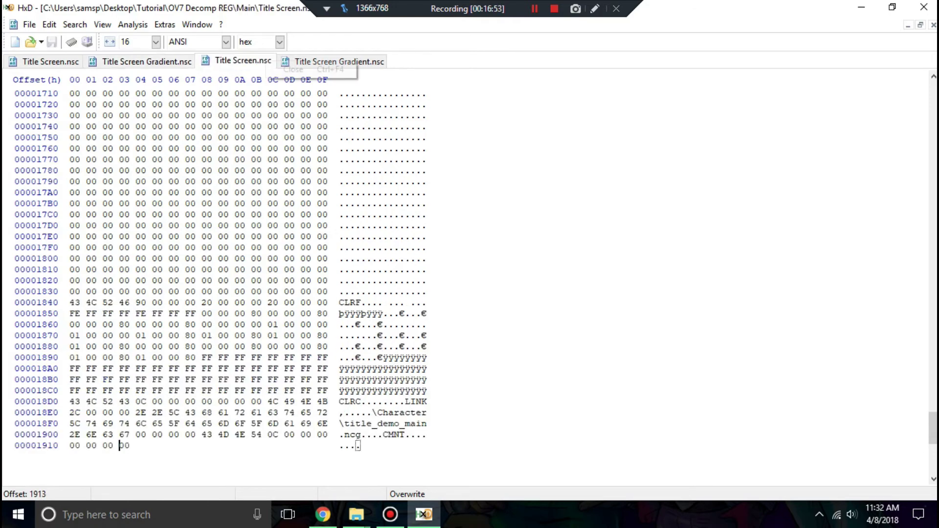
middle_click(264, 61)
middle_click(236, 61)
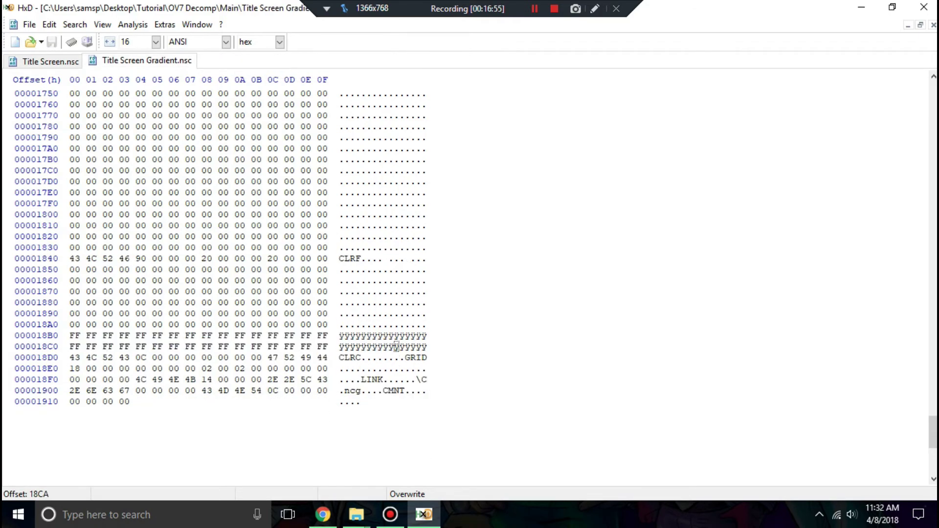
Switch to File Explorer and close the window showing OV7 Decomp REG's Main folder
click(323, 515)
mouse_move(357, 515)
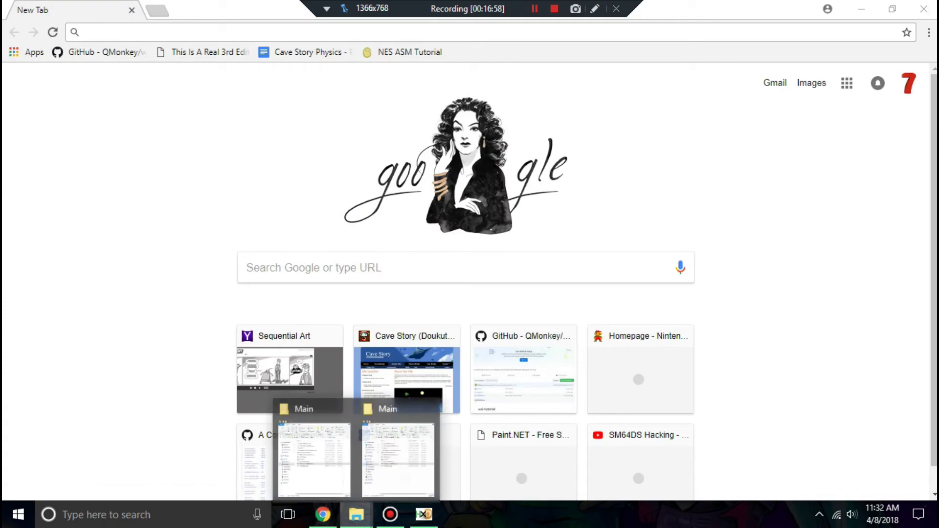
click(424, 515)
click(357, 514)
mouse_move(398, 457)
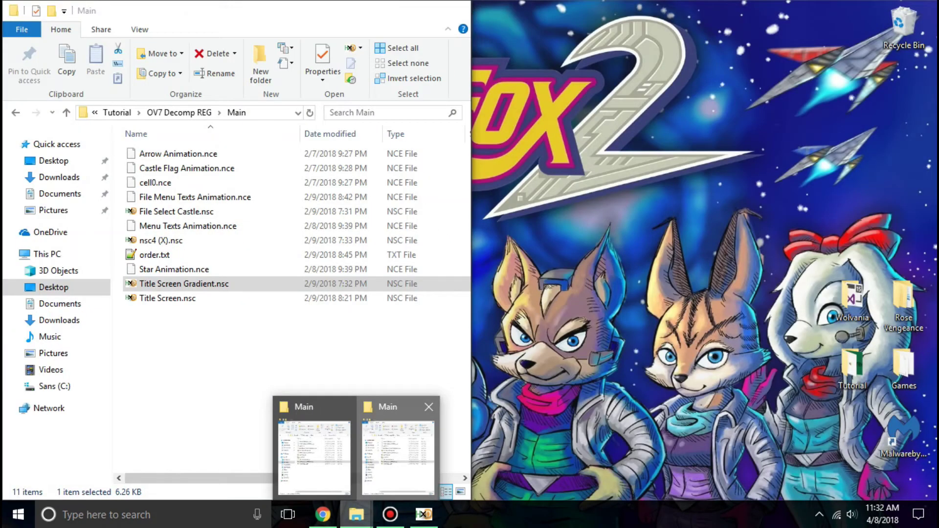
click(429, 407)
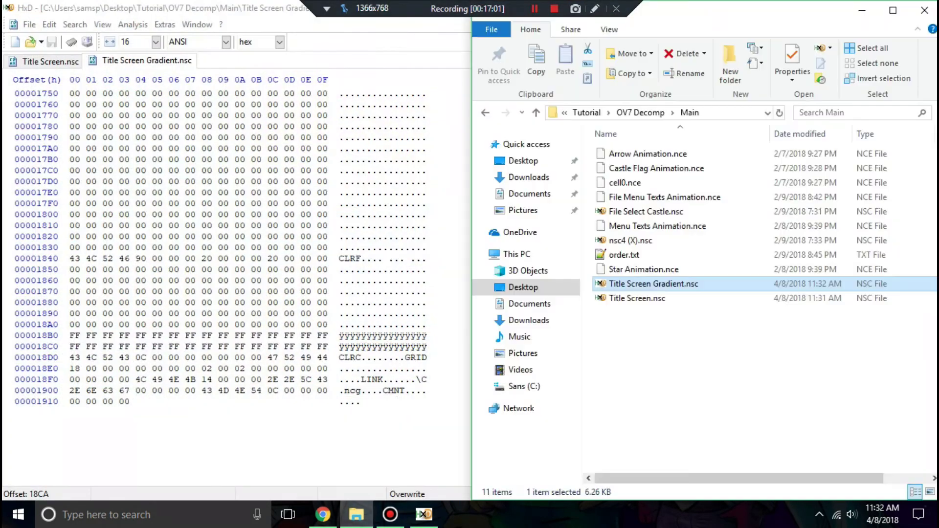
Go up to the Tutorial folder and open Overlay_007.bin in HxD
drag(651, 9, 400, 26)
click(389, 119)
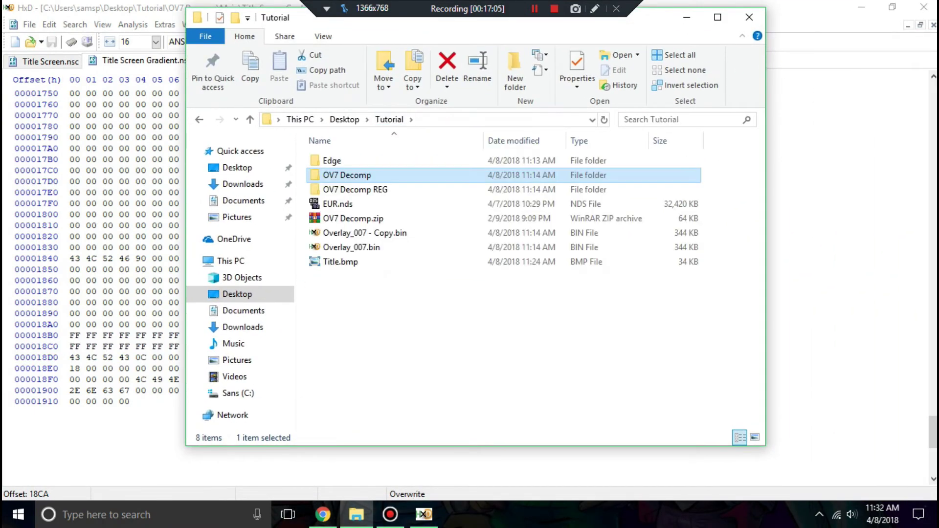
double_click(351, 247)
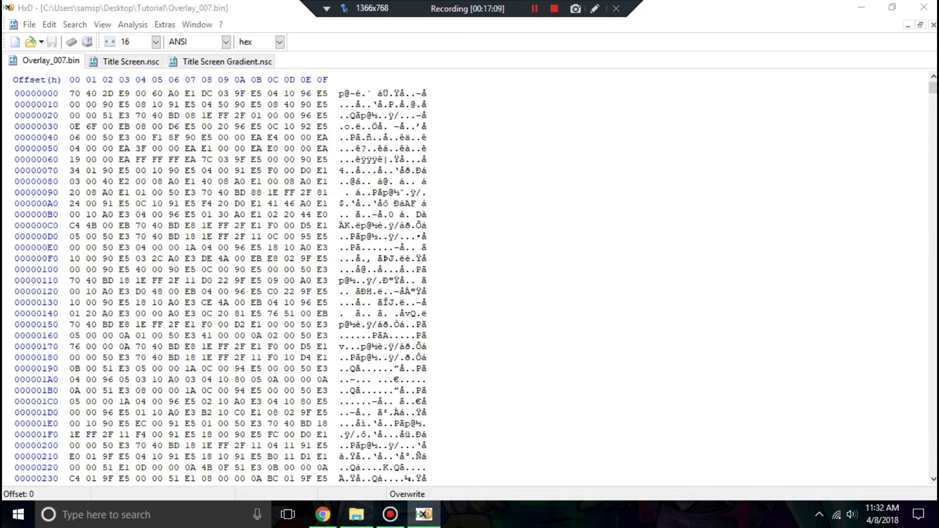
Open title_demo_main_U.ncl from OV7 Decomp's ColorPalette folder in HxD
click(357, 514)
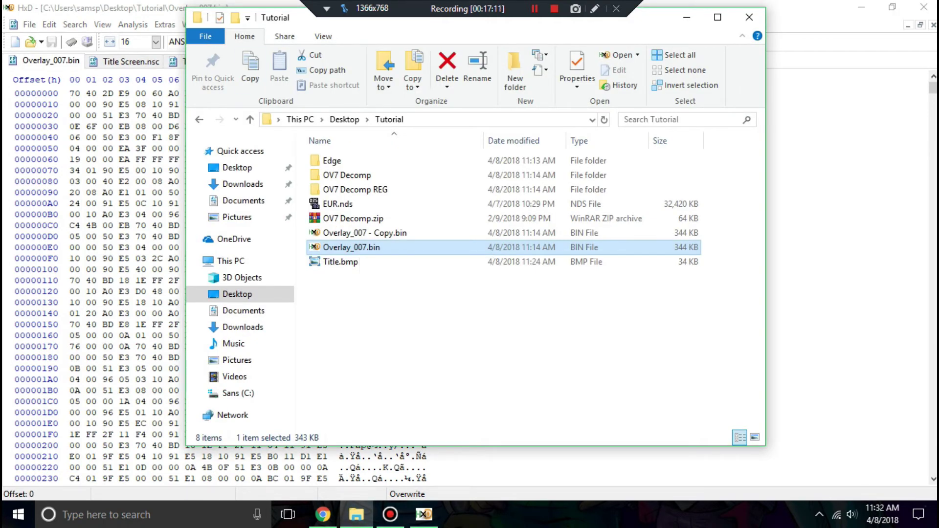
drag(342, 18, 519, 42)
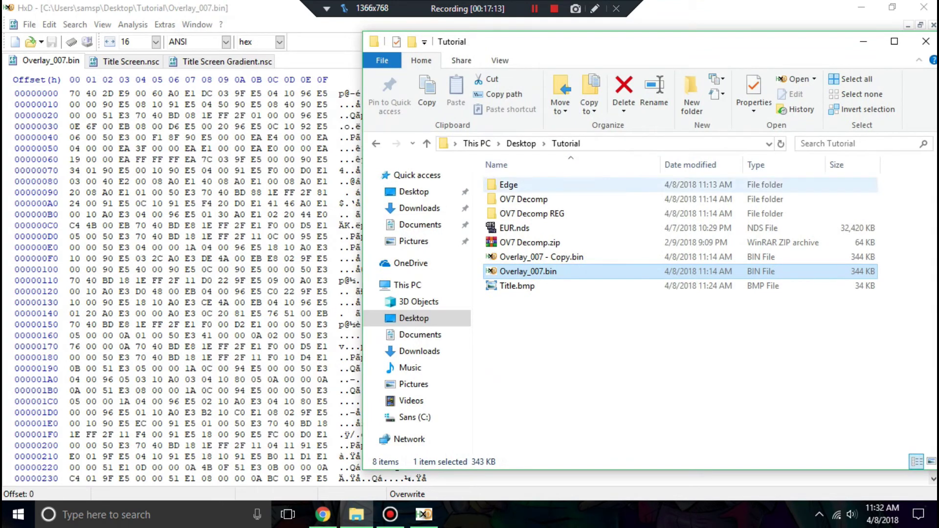
double_click(523, 199)
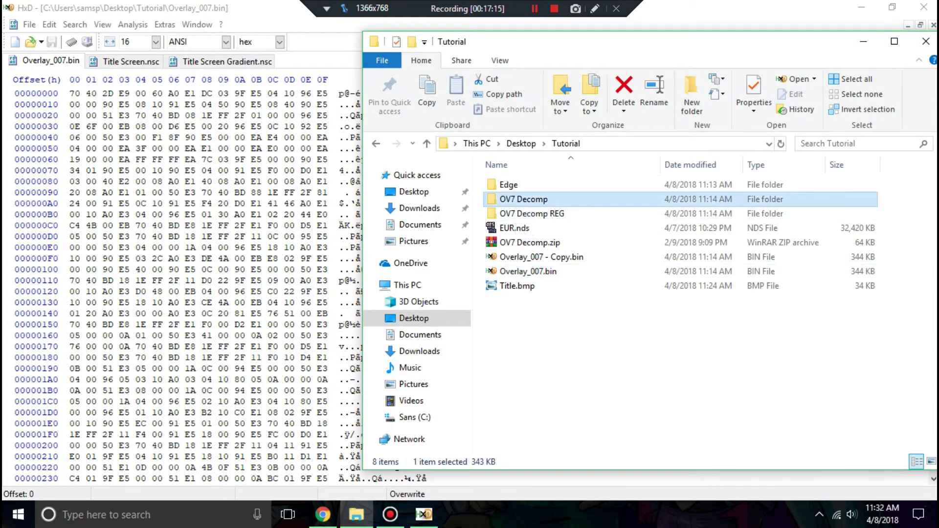
double_click(523, 199)
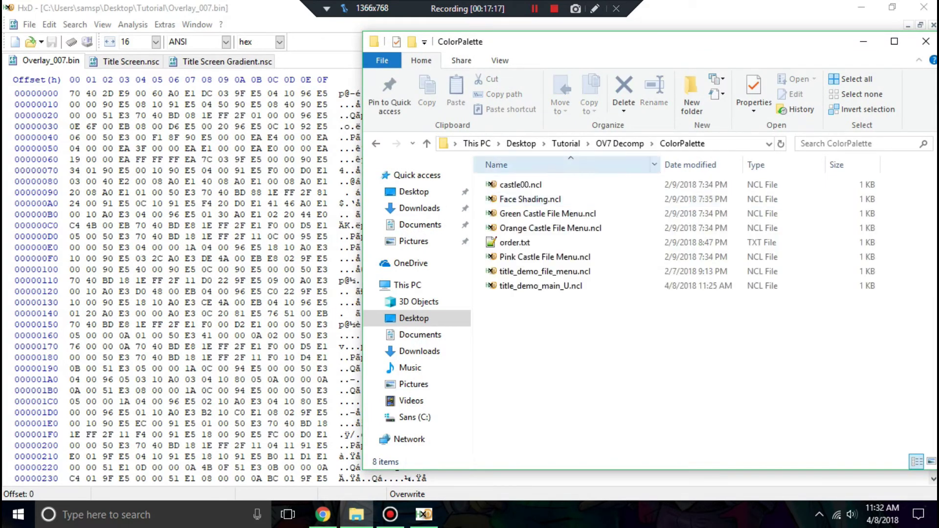
double_click(514, 286)
Open order.txt from the ColorPalette folder and check where title_menu_main_U comes in the palette order
click(357, 514)
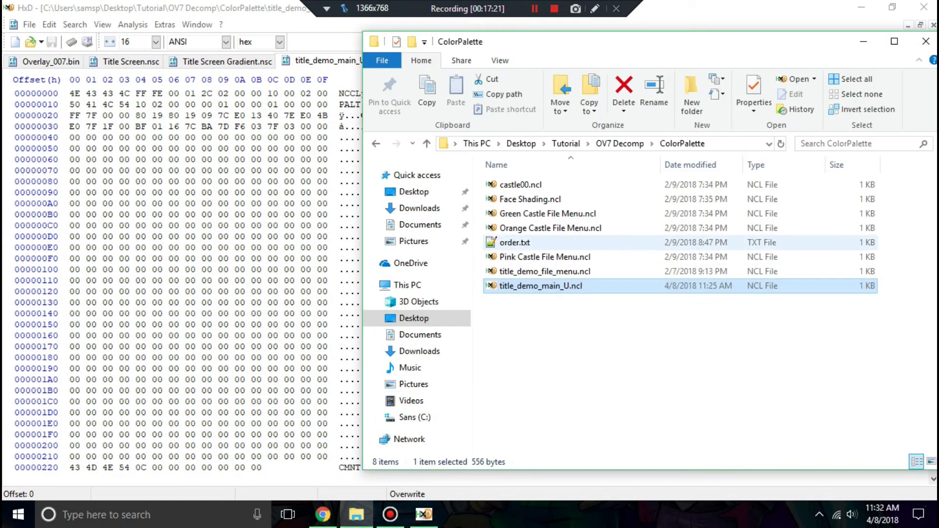
click(515, 242)
key(Return)
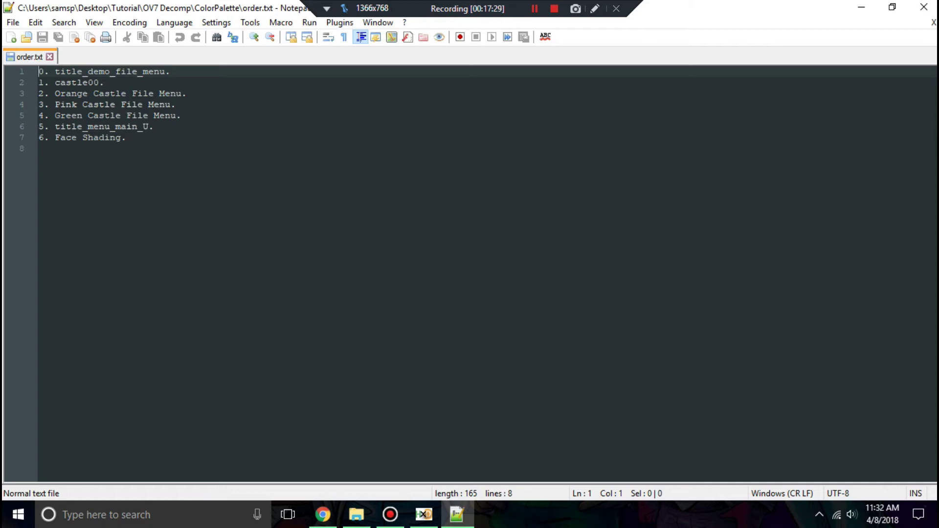
drag(154, 126, 38, 126)
click(126, 138)
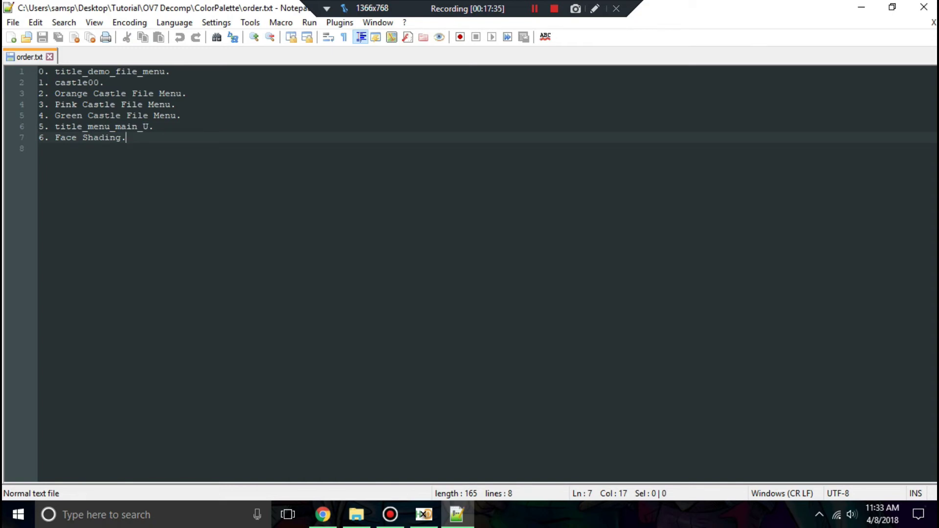
drag(153, 127, 38, 127)
click(153, 127)
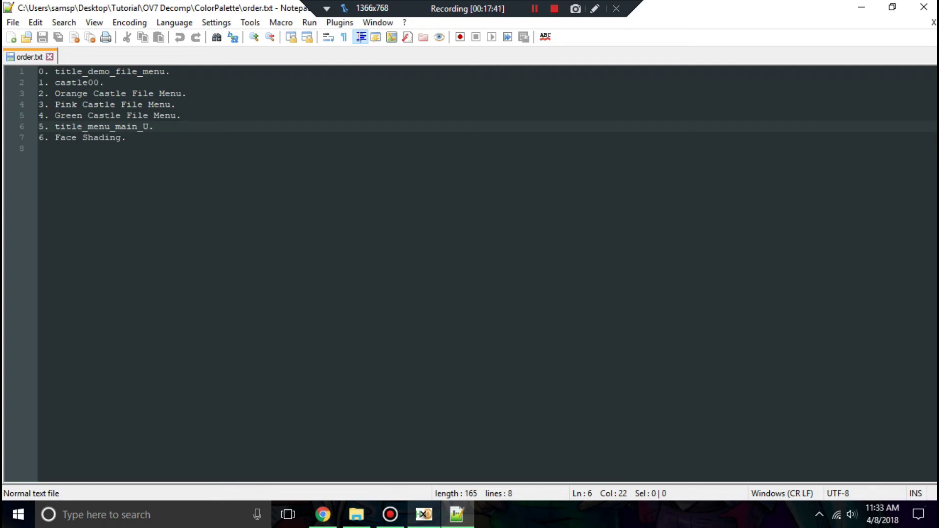
Return to Overlay_007.bin in HxD, find the sixth occurrence of the text NCCL and place the cursor at its start, offset 2BF08
click(424, 514)
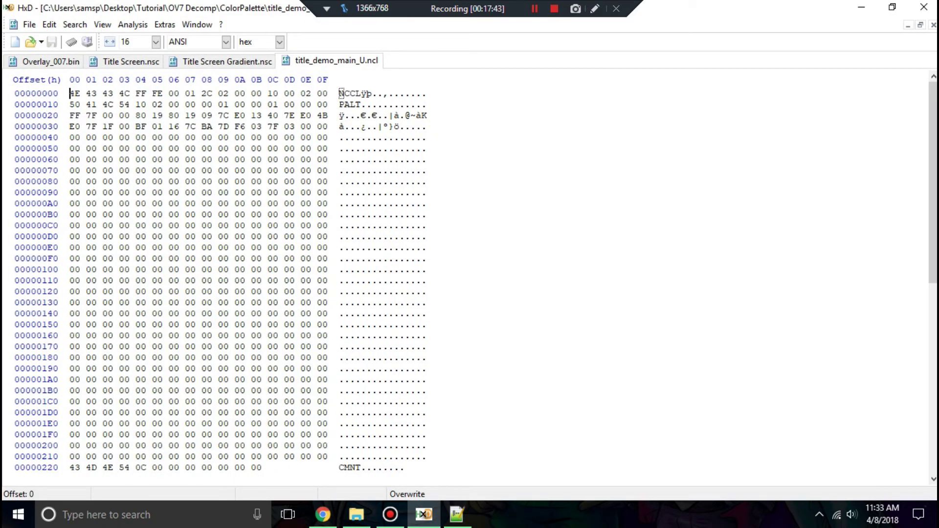
click(51, 61)
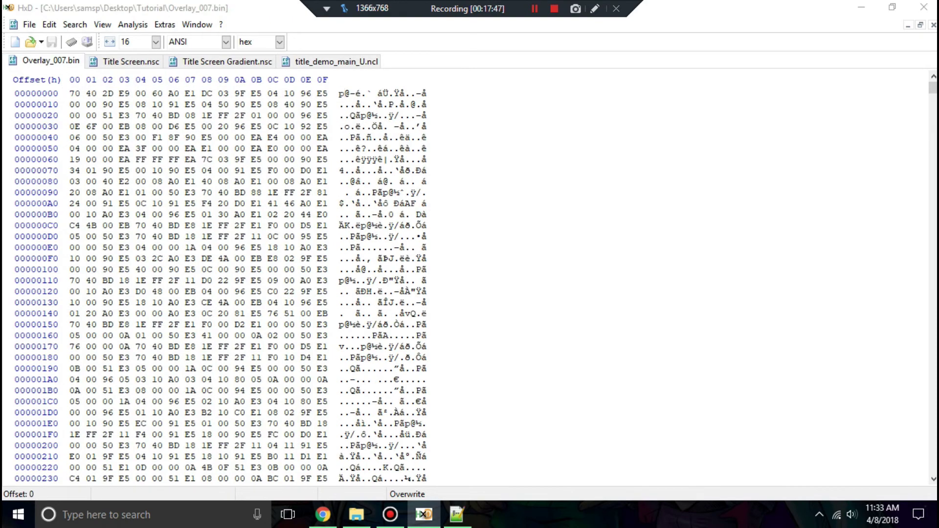
key(ctrl+f)
text(NCCL)
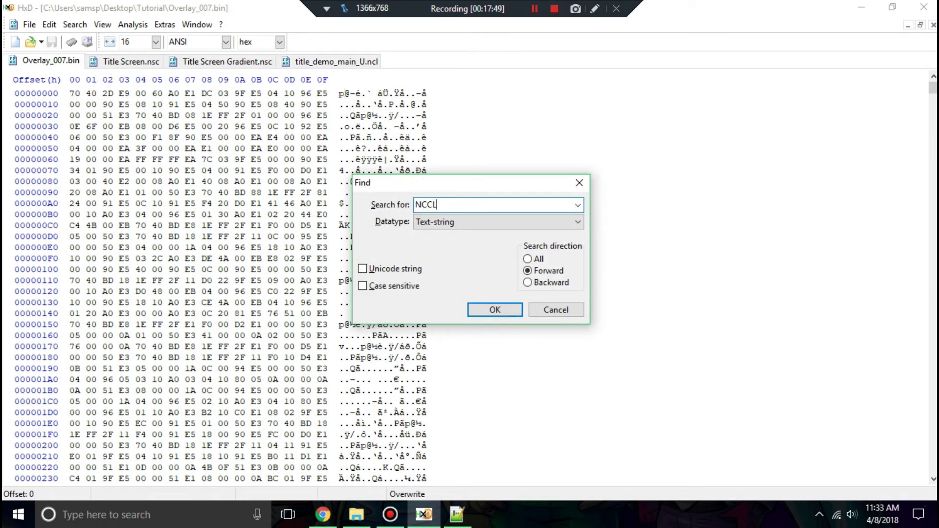
key(Return)
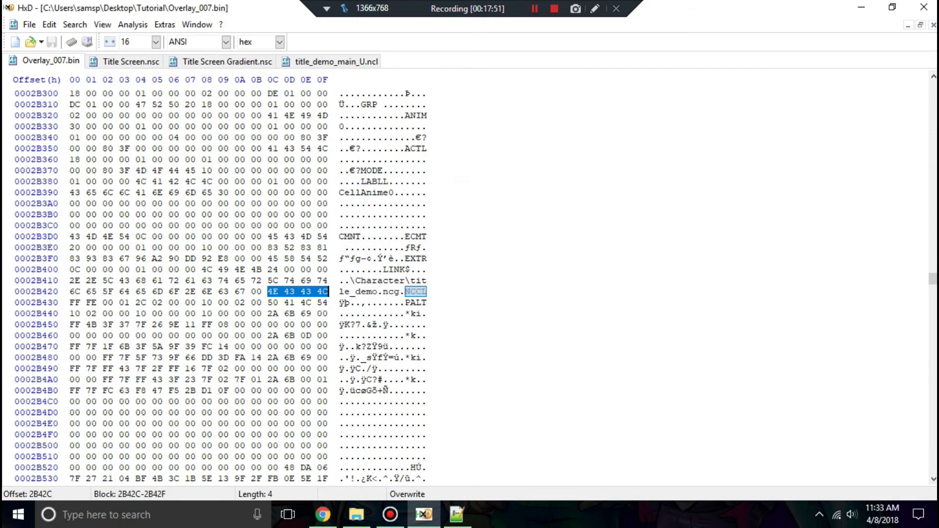
key(Down)
key(ctrl+f)
key(Return)
key(ctrl+f)
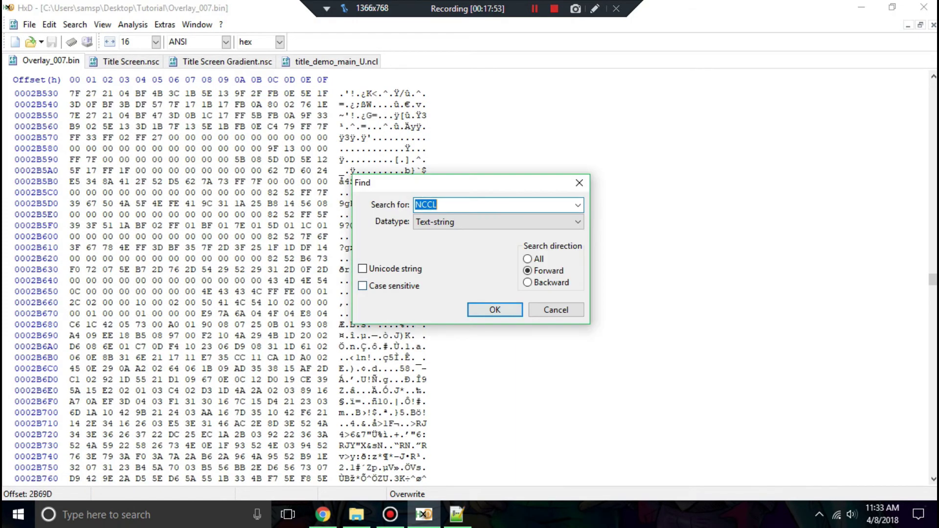
key(Return)
key(ctrl+f)
key(Return)
key(ctrl+f)
key(Return)
key(ctrl+f)
key(Return)
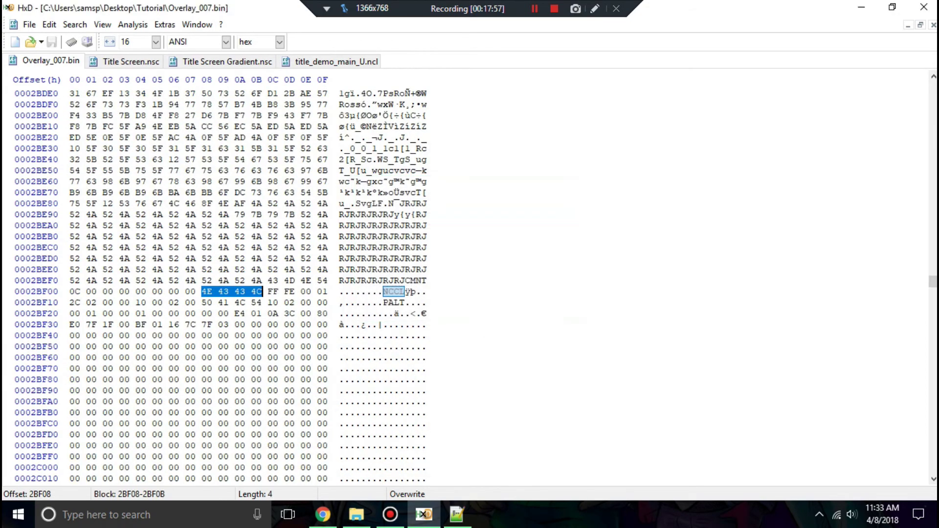
click(202, 291)
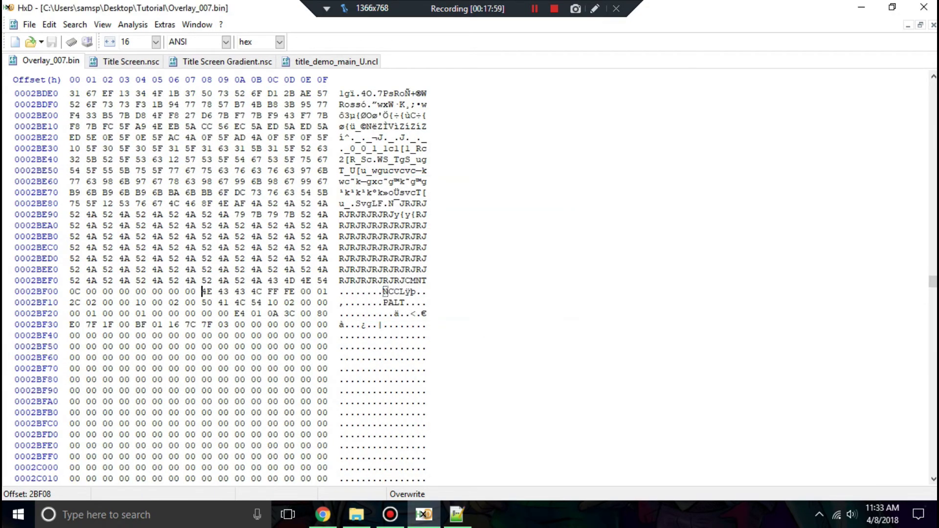
Copy all bytes of title_demo_main_U.ncl, paste-write them over Overlay_007.bin from offset 2BF08, and save the file
click(336, 61)
key(ctrl+a)
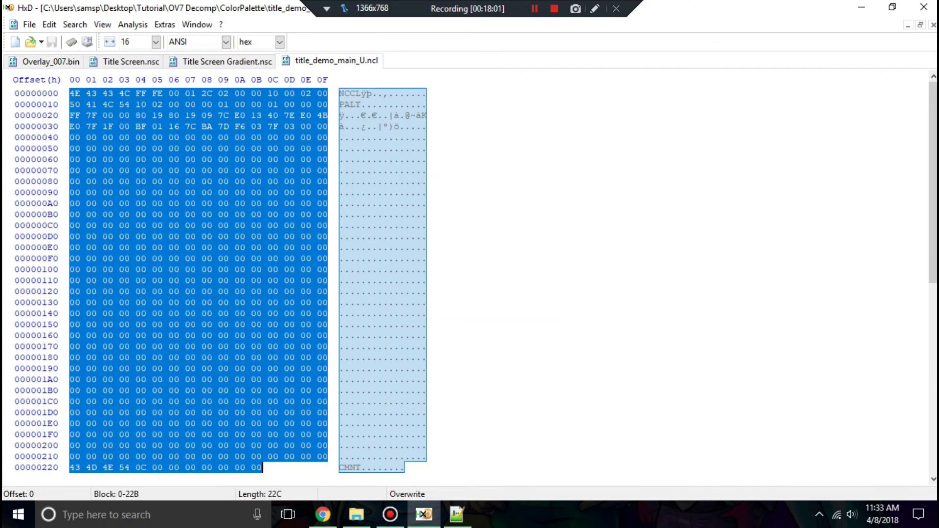
key(ctrl+Tab)
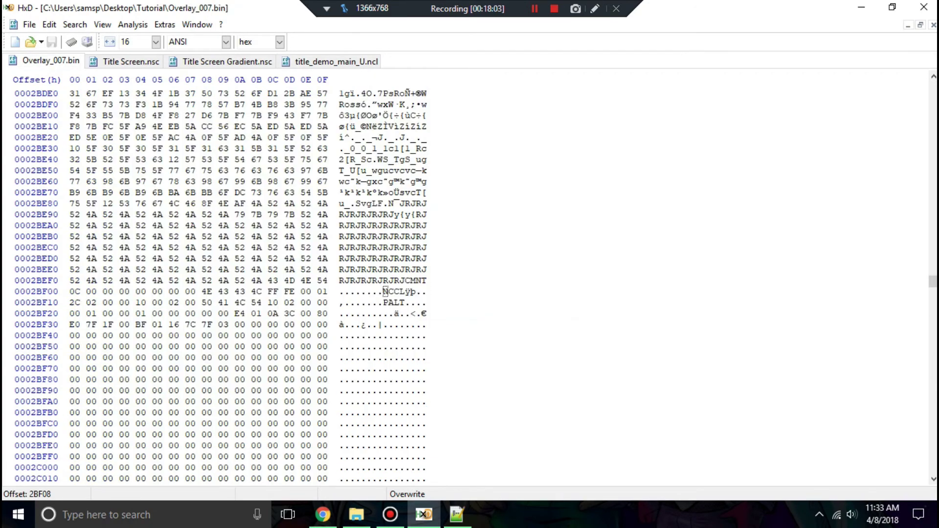
right_click(202, 292)
click(294, 363)
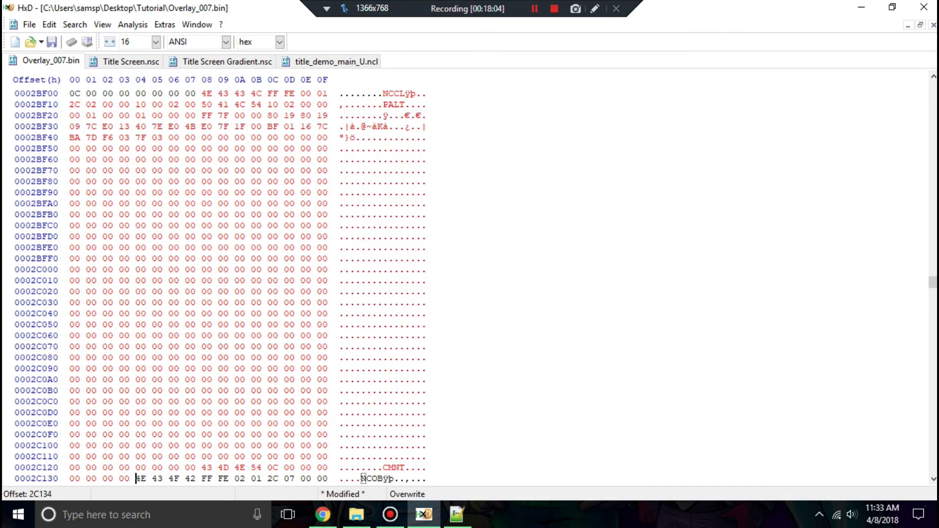
scroll(220, 283, down, 2)
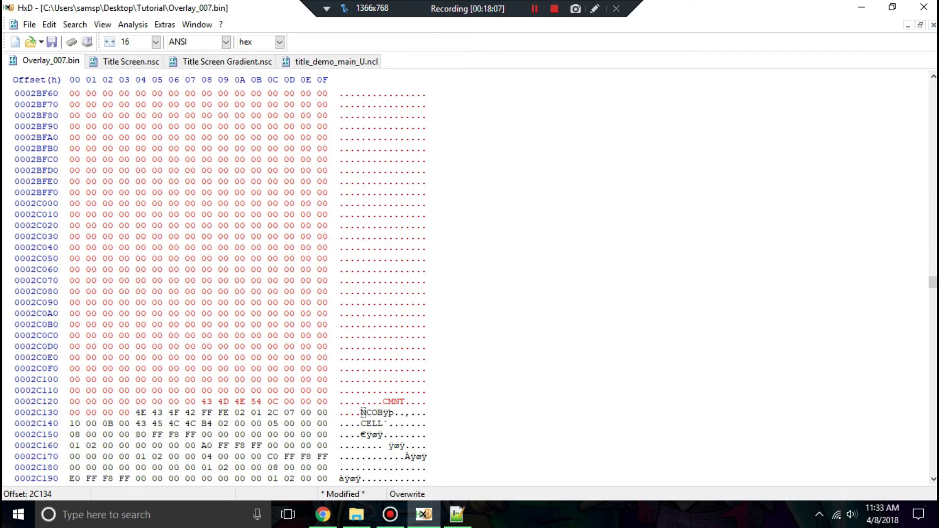
scroll(363, 412, up, 7)
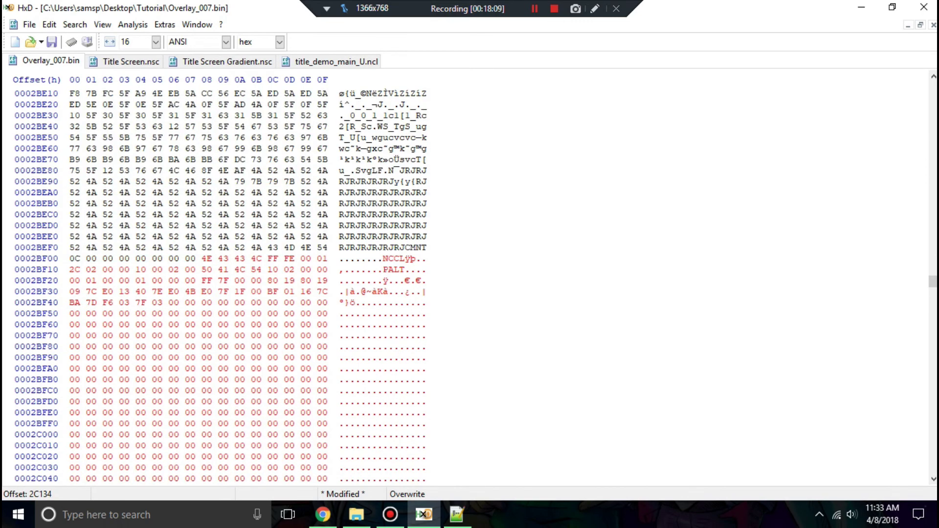
key(ctrl+s)
Place the cursor at offset 0 of Overlay_007.bin and close title_demo_main_U.ncl
drag(933, 282, 932, 83)
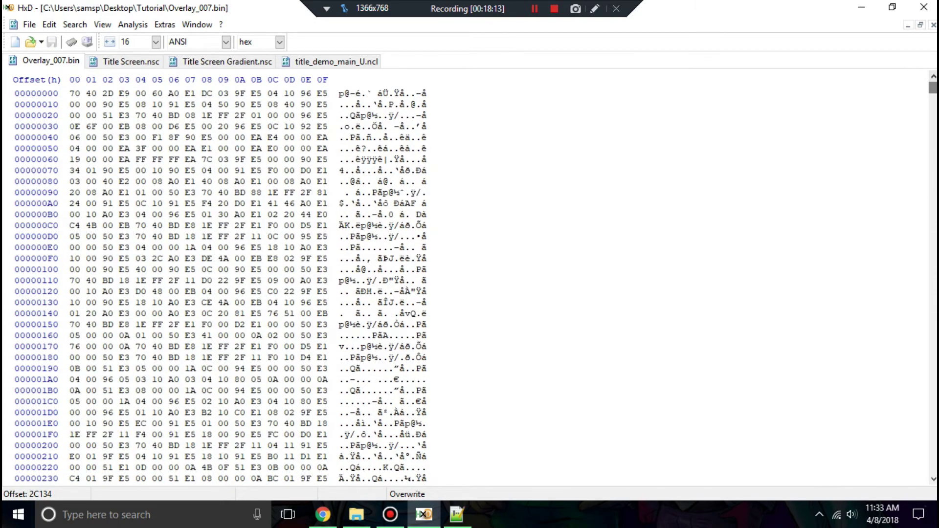
click(71, 93)
right_click(351, 60)
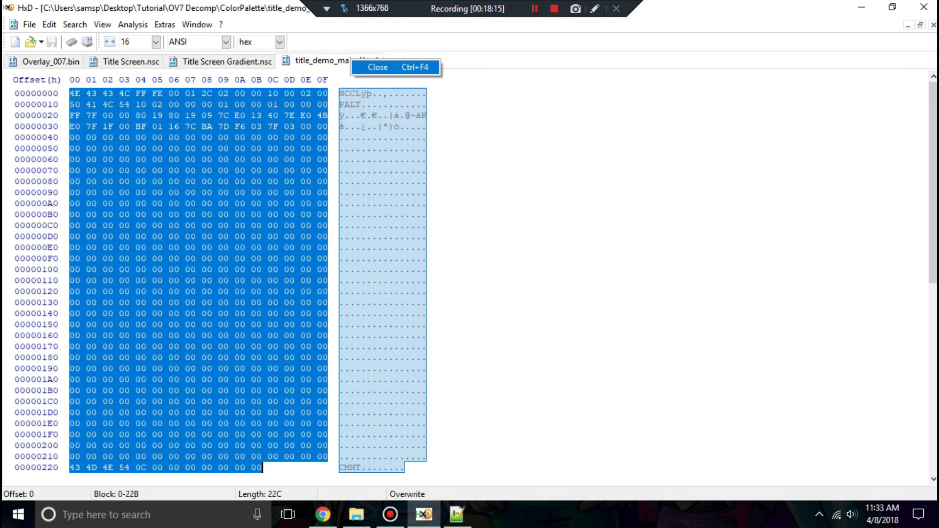
click(378, 67)
click(51, 61)
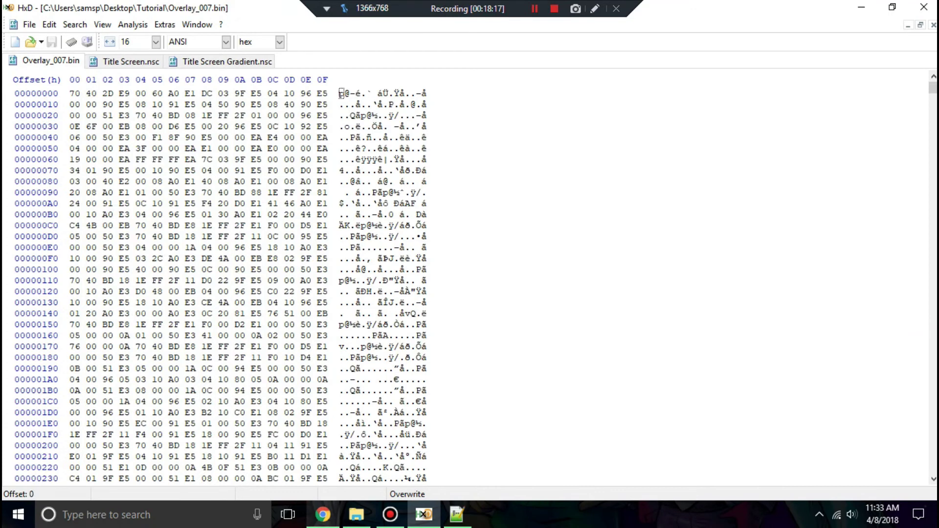
Switch to File Explorer and open the Character folder inside OV7 Decomp
click(357, 514)
click(619, 143)
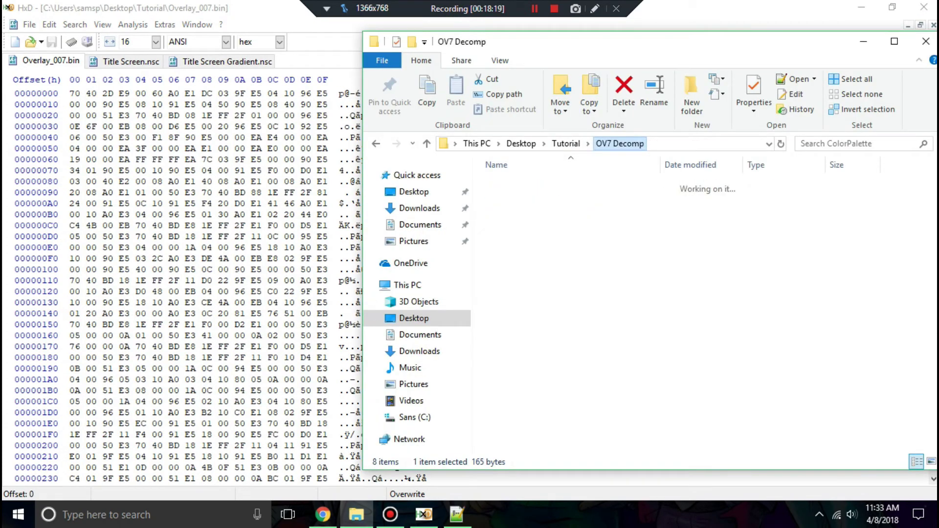
double_click(523, 184)
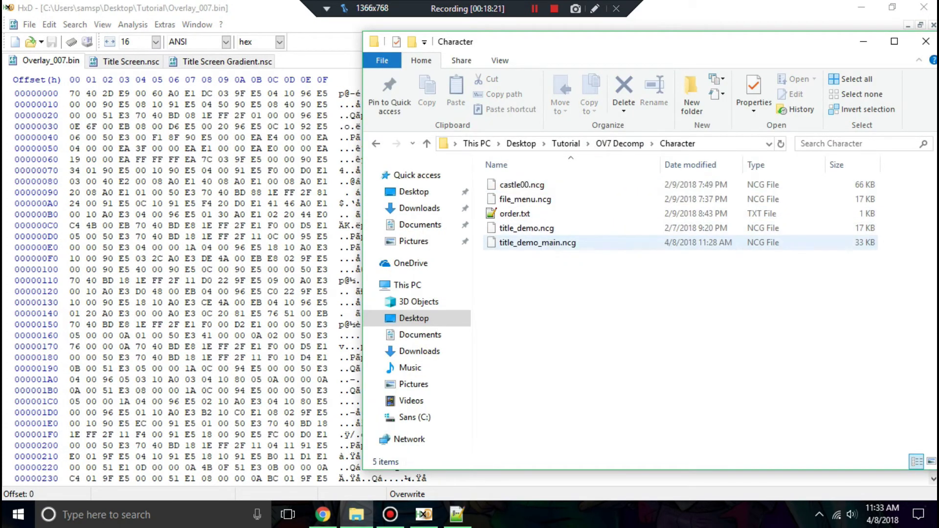
Set HxD Hex Editor as the default app for .ncg files through the properties of title_demo_main.ncg
click(552, 242)
right_click(552, 242)
click(594, 490)
click(645, 177)
click(579, 176)
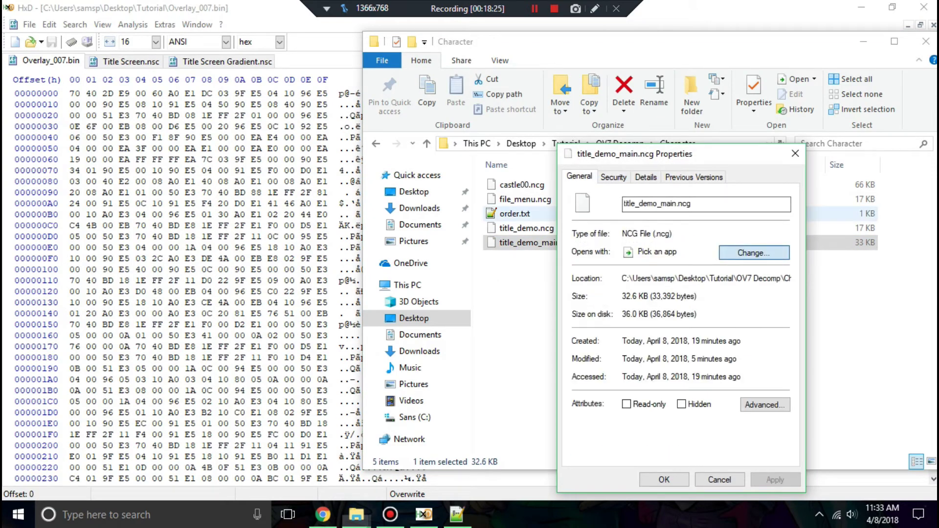
click(754, 253)
click(382, 241)
click(440, 191)
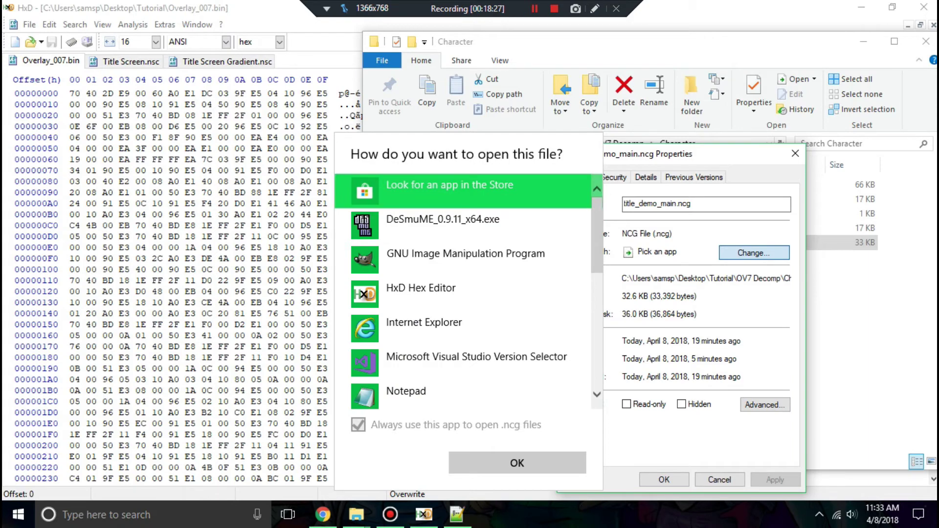
click(441, 294)
key(Return)
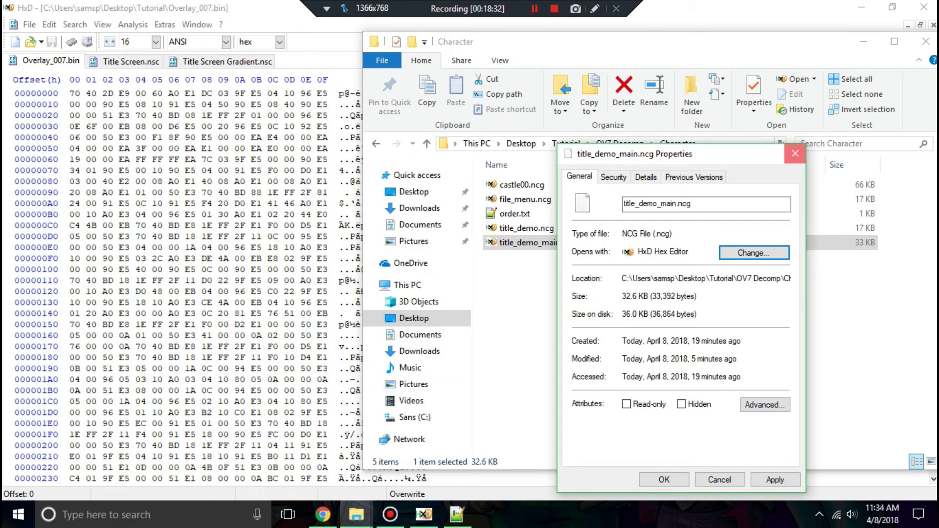
click(795, 154)
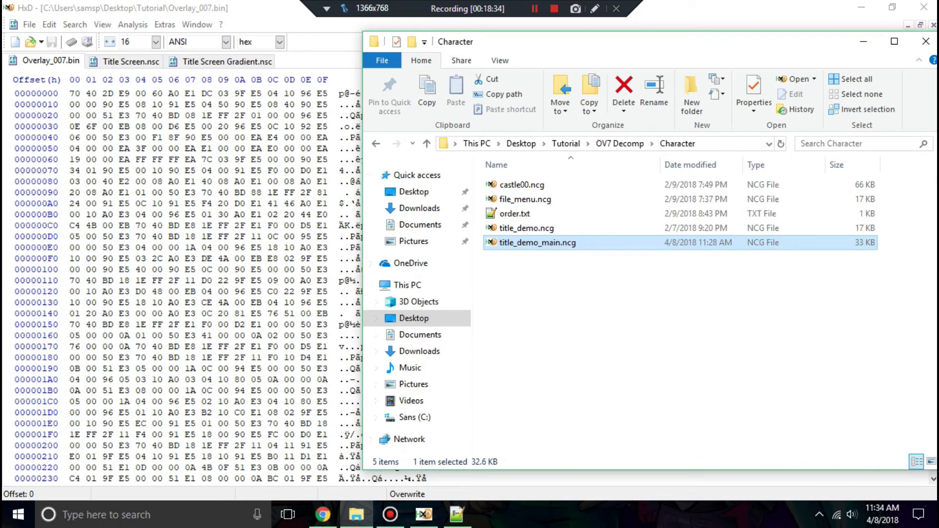
Open title_demo_main.ncg in HxD and copy its entire contents
key(Return)
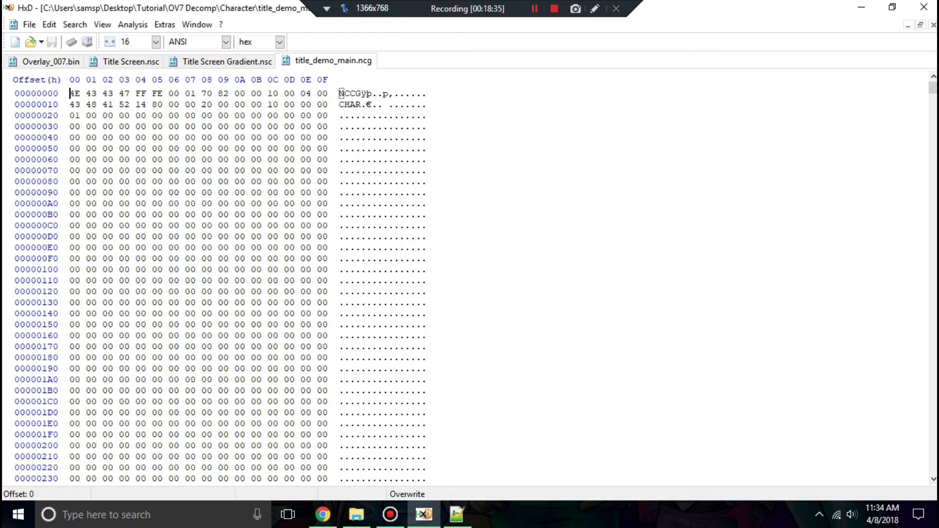
key(ctrl+a)
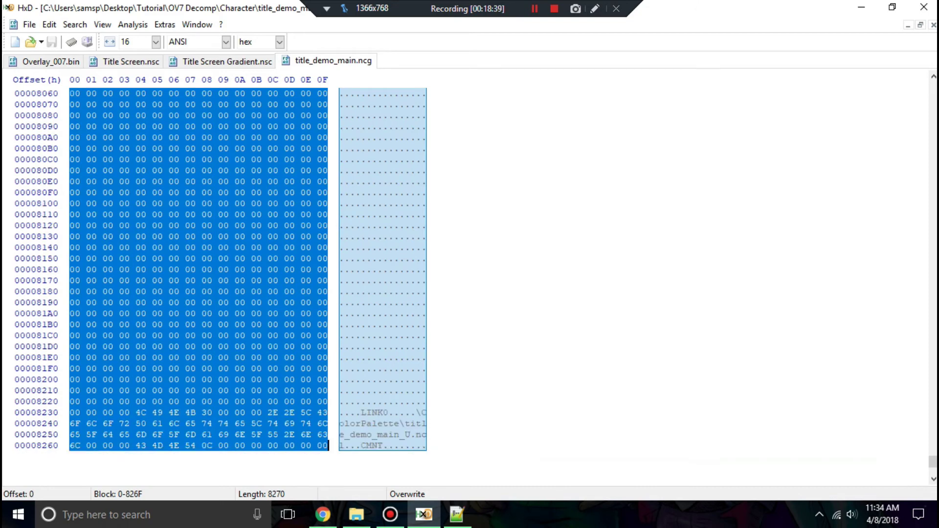
scroll(357, 347, down, 1)
click(356, 347)
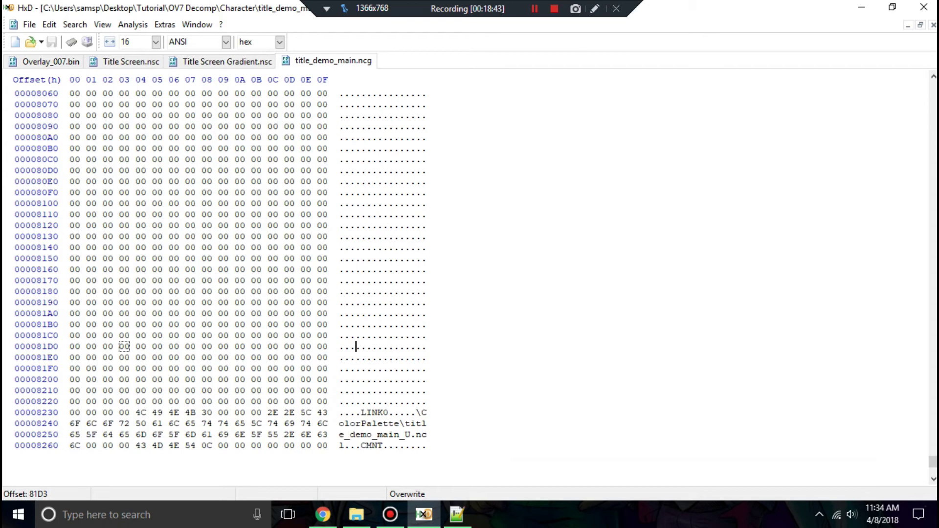
Open order.txt from the Character folder, check where title_demo_main comes in the order, and close the text editor
click(356, 514)
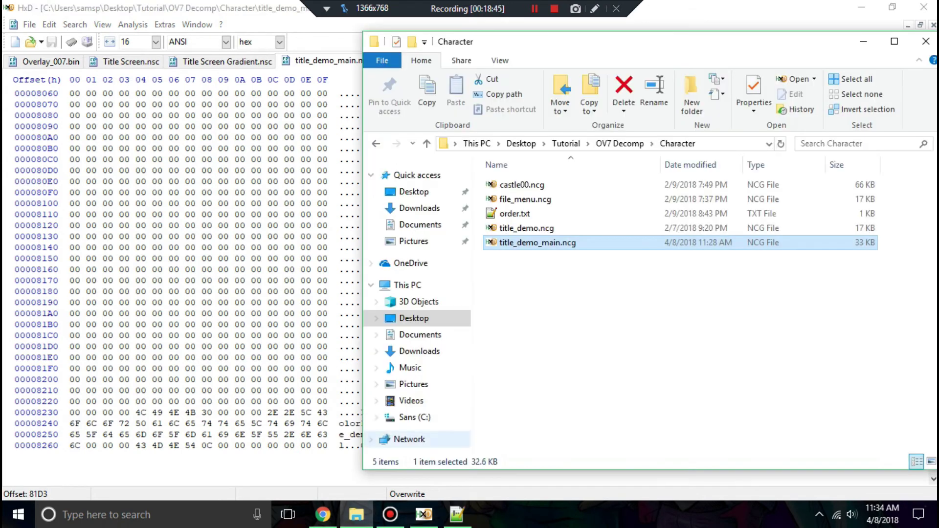
double_click(518, 213)
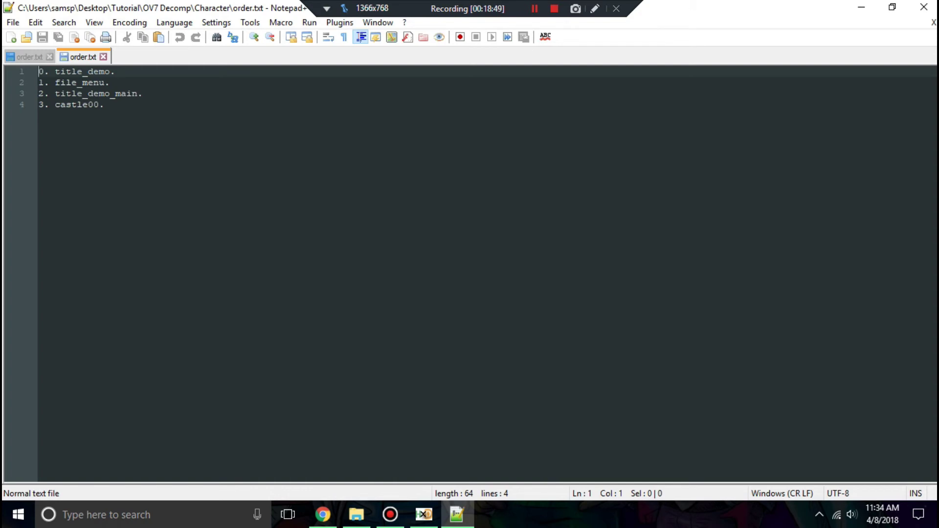
click(923, 6)
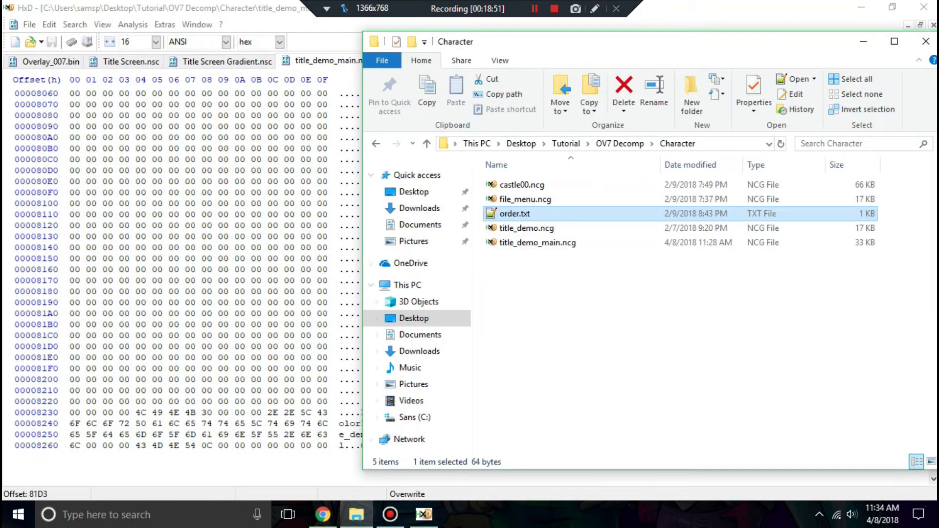
Return to Overlay_007.bin in HxD and find the third occurrence of the text NCCG, searching forward from the file's start
key(alt+Tab)
click(407, 192)
click(44, 61)
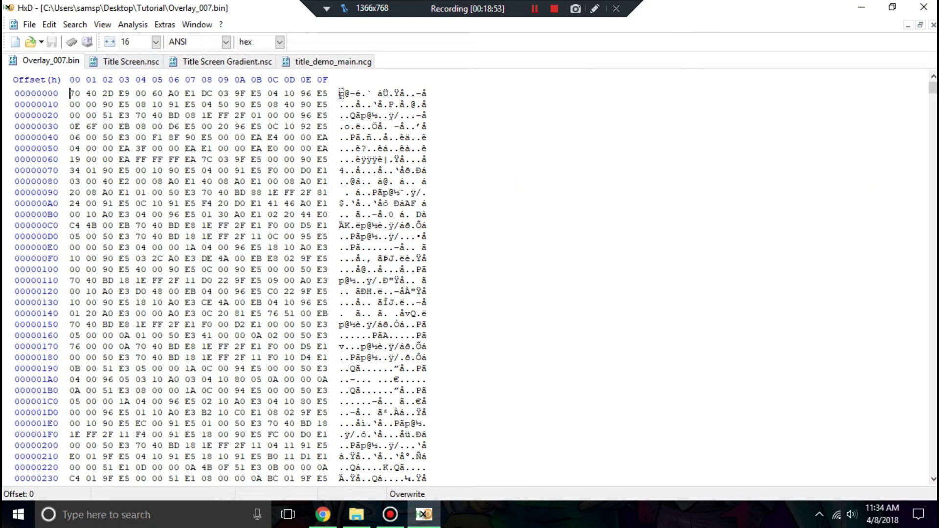
key(ctrl+f)
text(NCCG)
key(Return)
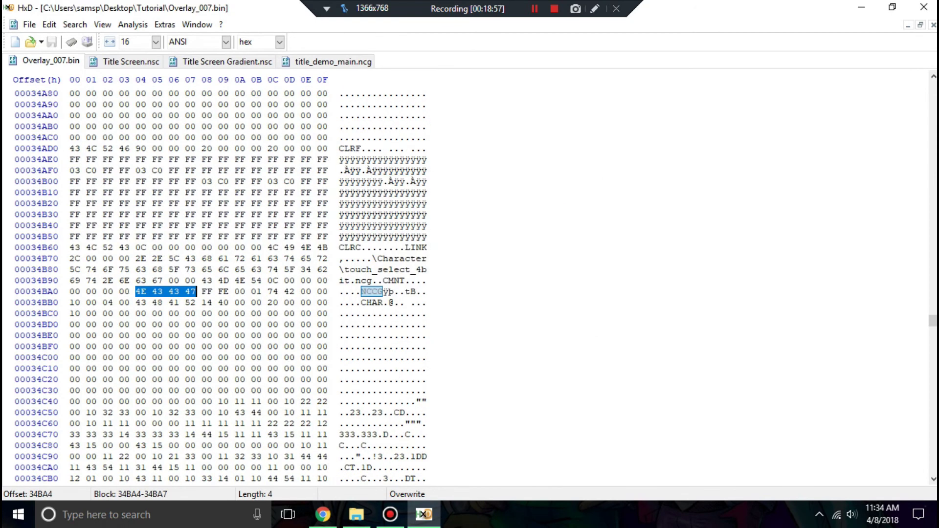
key(Down)
key(ctrl+f)
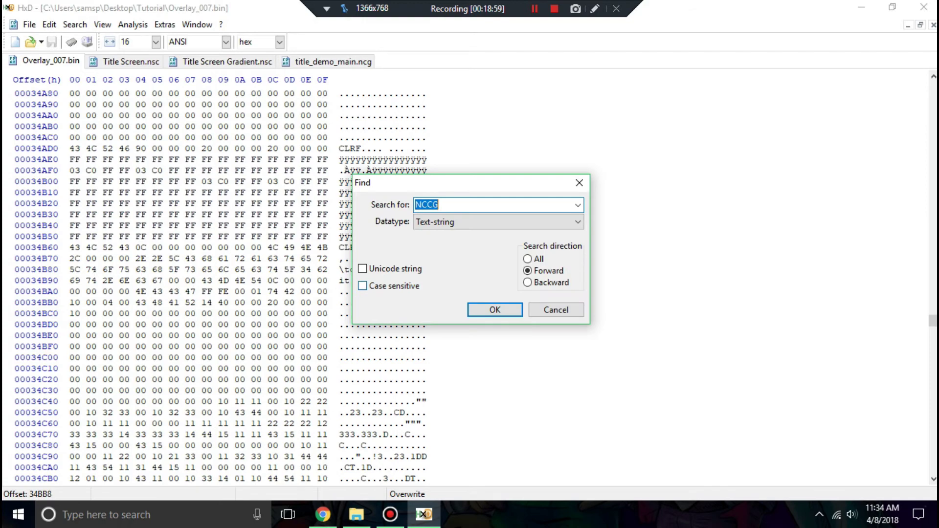
key(Return)
key(ctrl+f)
key(Return)
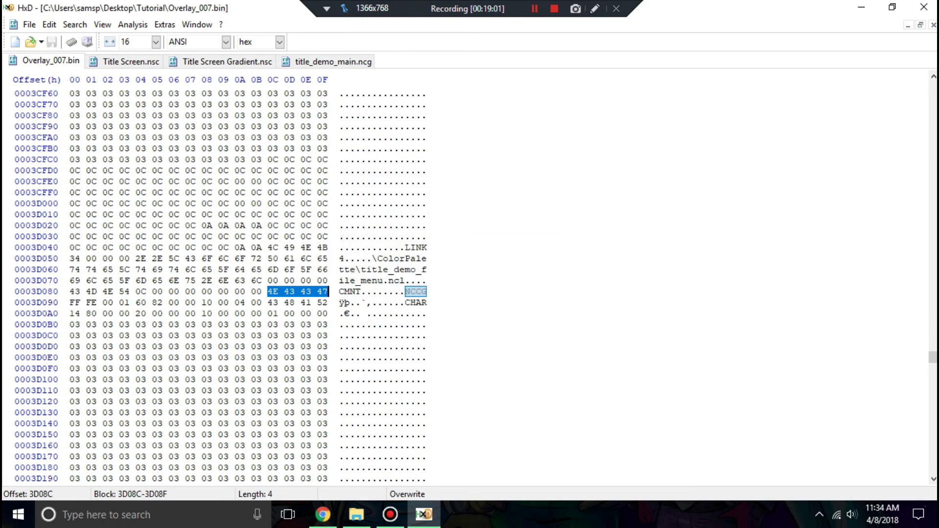
Paste-write the copied title_demo_main.ncg bytes over Overlay_007.bin from the start of the found NCCG, offset 3D08C, and save the file
click(269, 292)
right_click(269, 292)
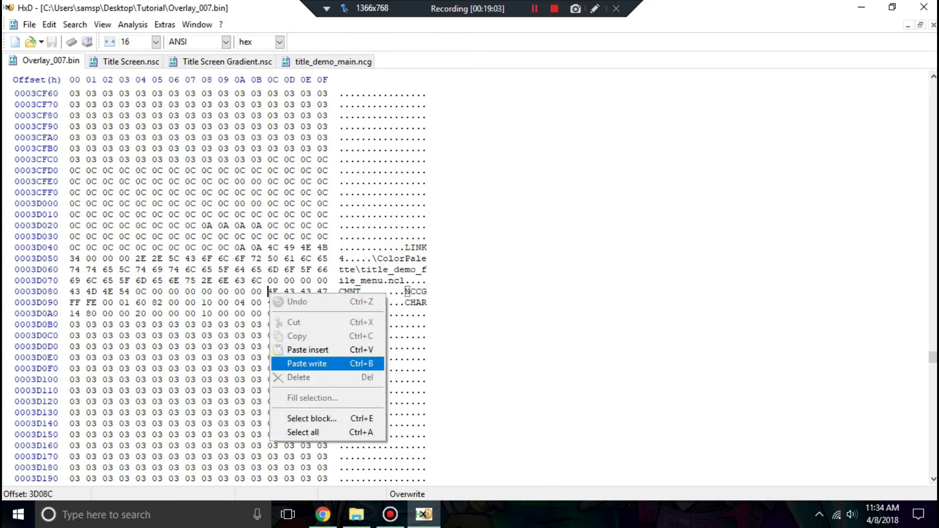
click(306, 363)
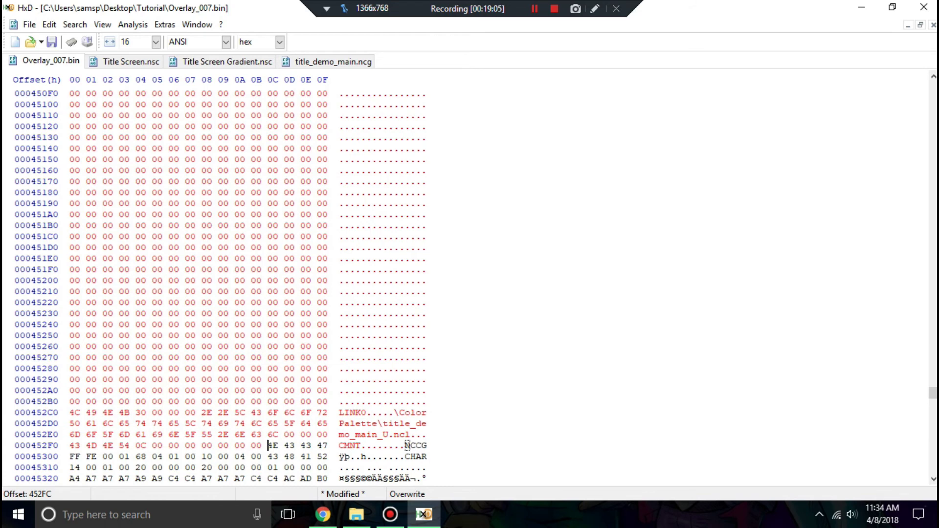
scroll(221, 284, down, 2)
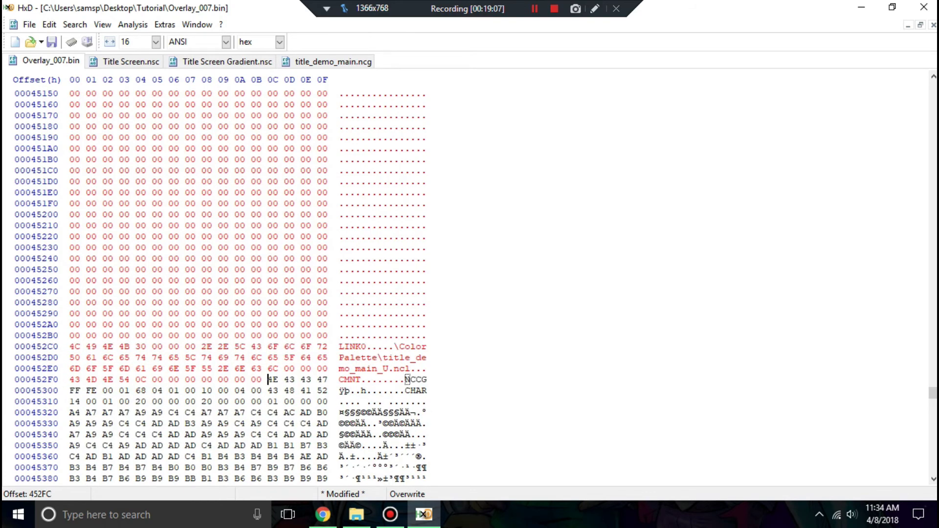
key(ctrl+s)
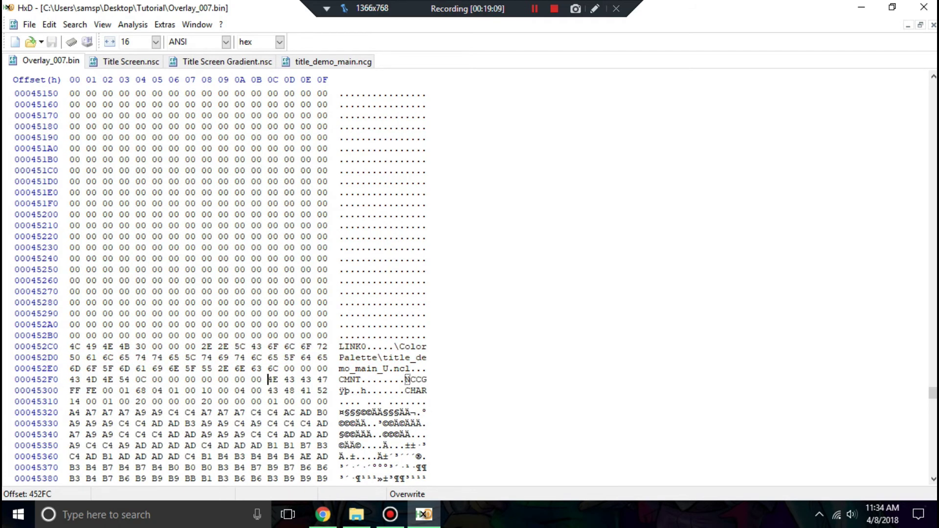
Close title_demo_main.ncg and go back to Overlay_007.bin
right_click(311, 65)
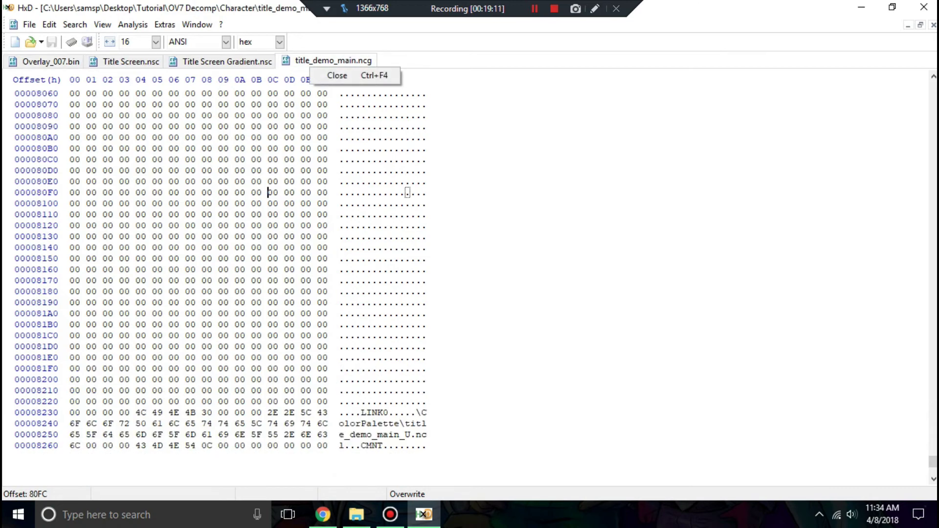
click(336, 75)
click(130, 61)
click(51, 61)
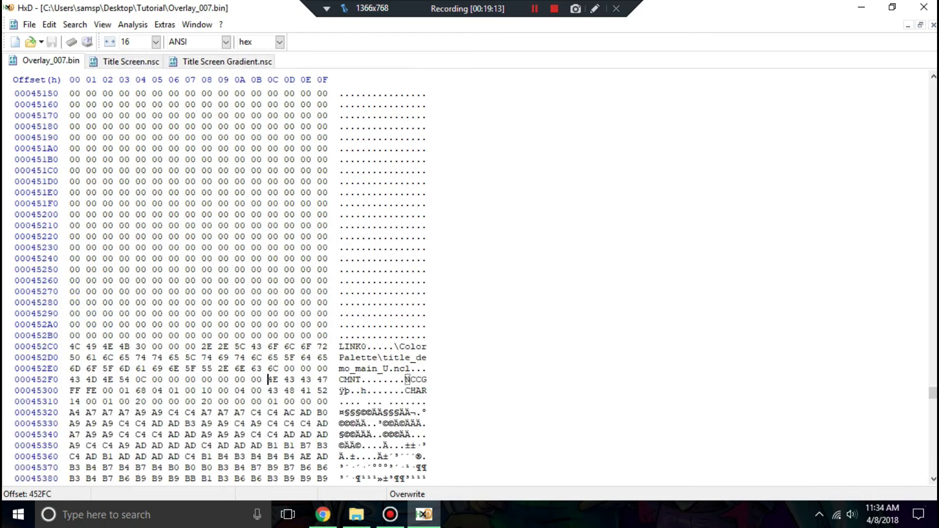
Open order.txt from OV7 Decomp's Main folder and examine the order of the animation and screen files, highlighting the animation entries 0 to 5
click(356, 514)
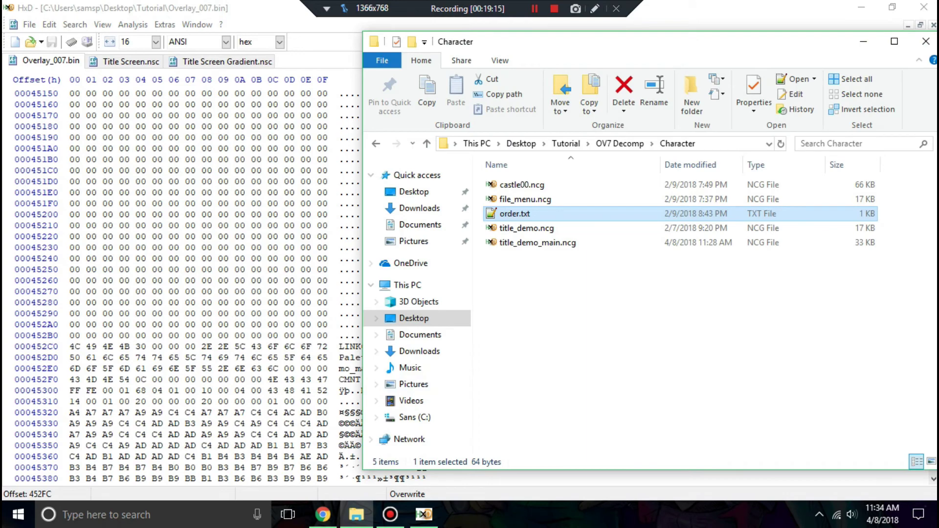
click(619, 144)
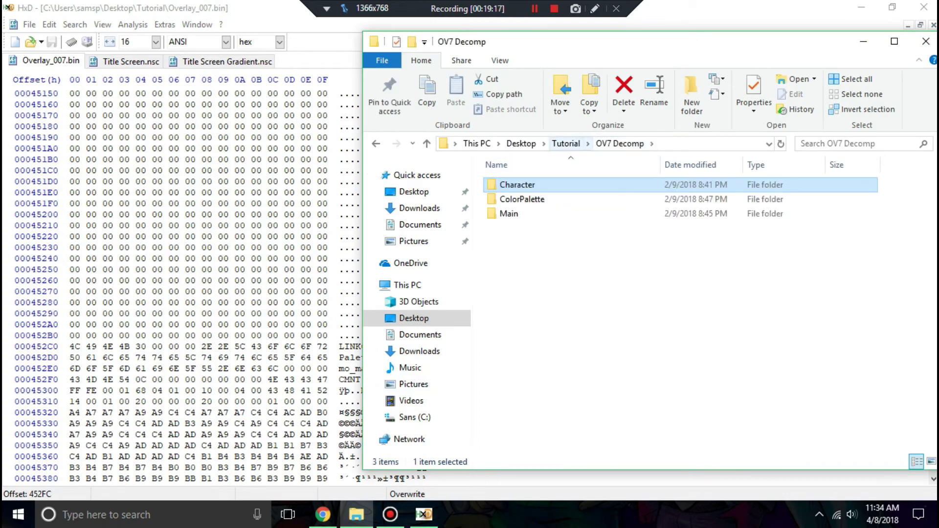
double_click(508, 213)
double_click(515, 286)
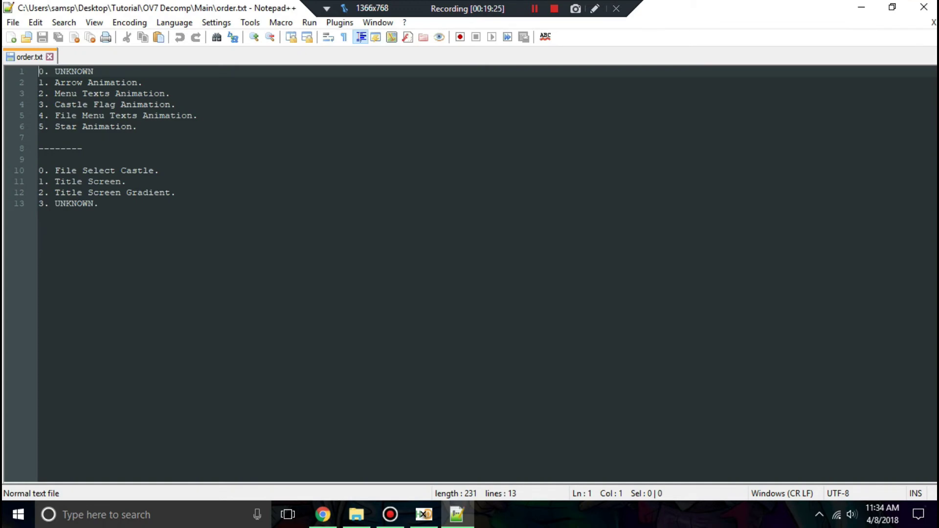
click(356, 515)
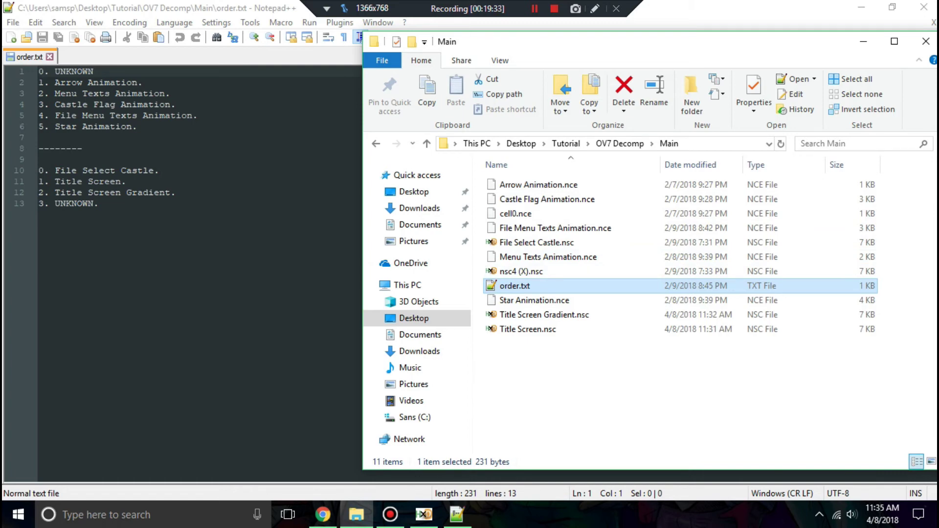
click(139, 127)
drag(139, 127, 39, 71)
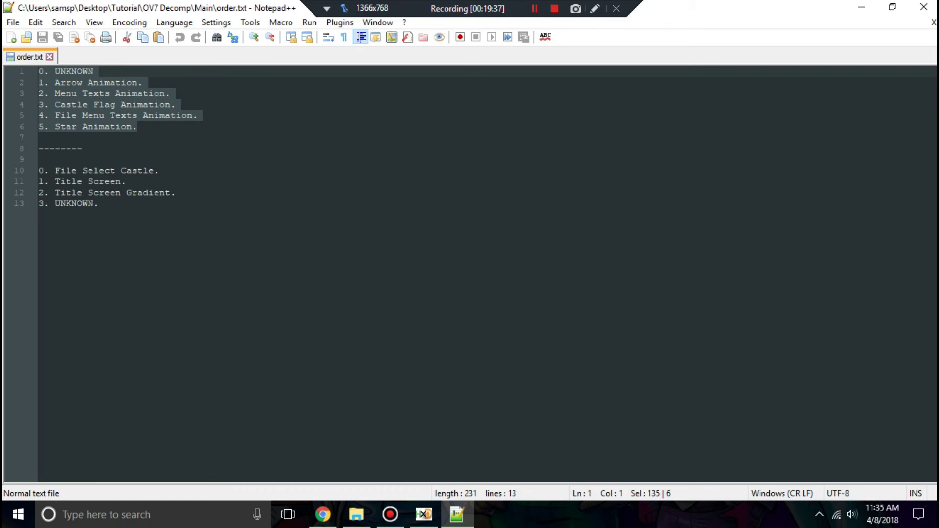
Compare the screen file order listed in order.txt, entries 0 to 3, with the NSC files in the Main folder
click(59, 71)
click(356, 515)
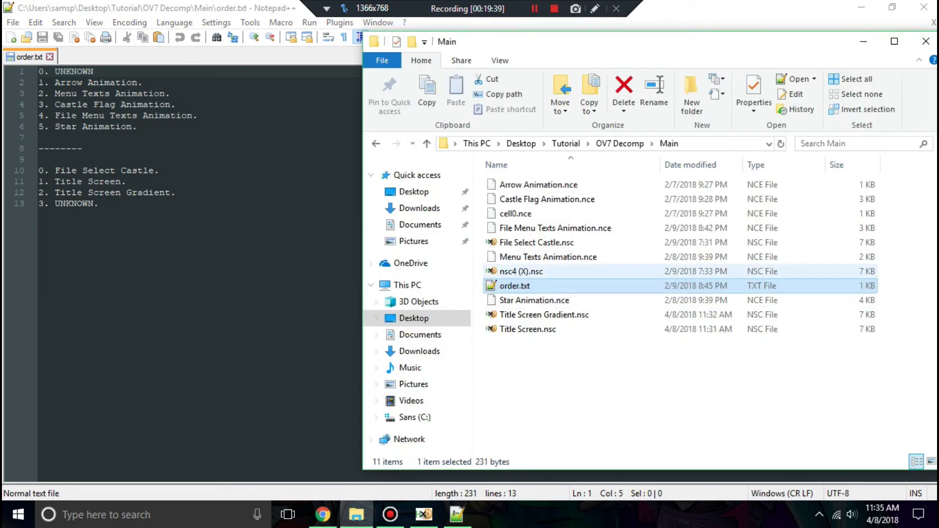
click(529, 329)
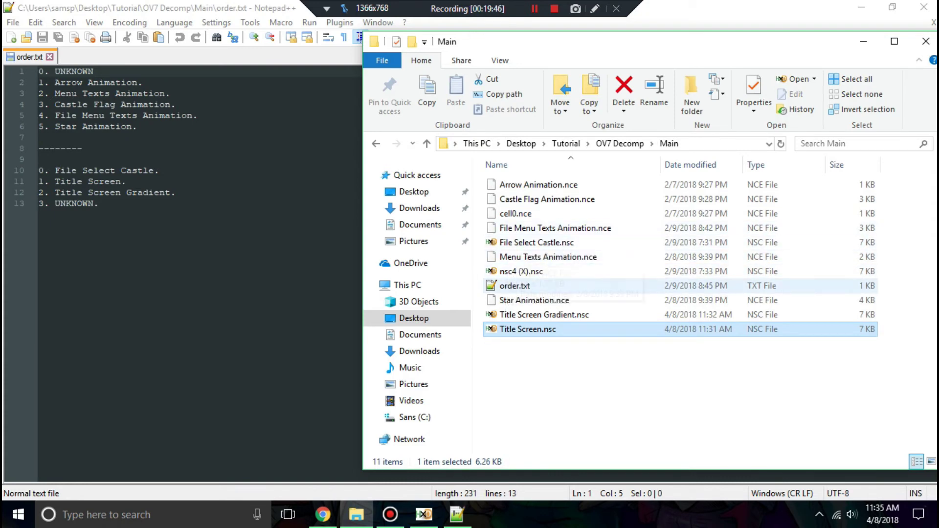
drag(137, 126, 38, 71)
drag(100, 203, 39, 171)
click(100, 203)
click(357, 514)
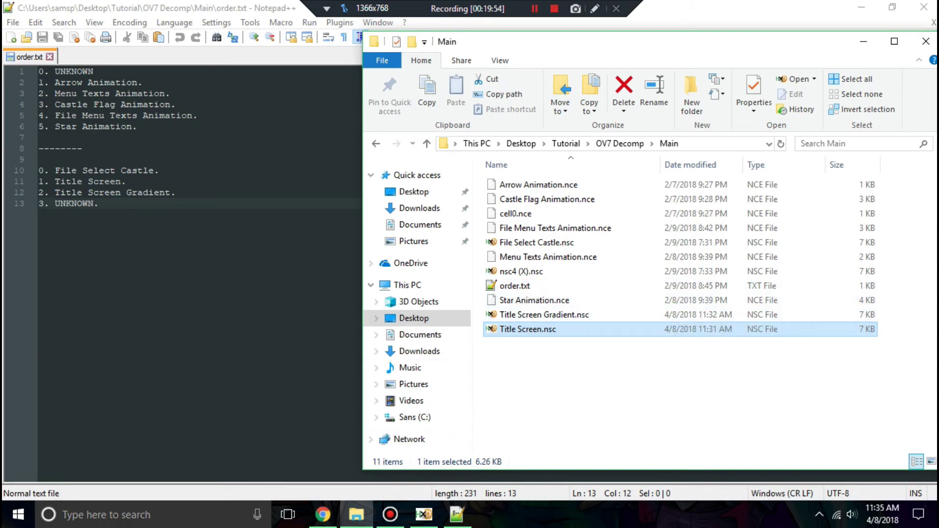
Return to Overlay_007.bin in HxD and find the second occurrence of the text NCSC, searching forward from the file's start
click(423, 514)
scroll(219, 286, up, 6)
drag(933, 393, 932, 88)
click(70, 94)
key(ctrl+f)
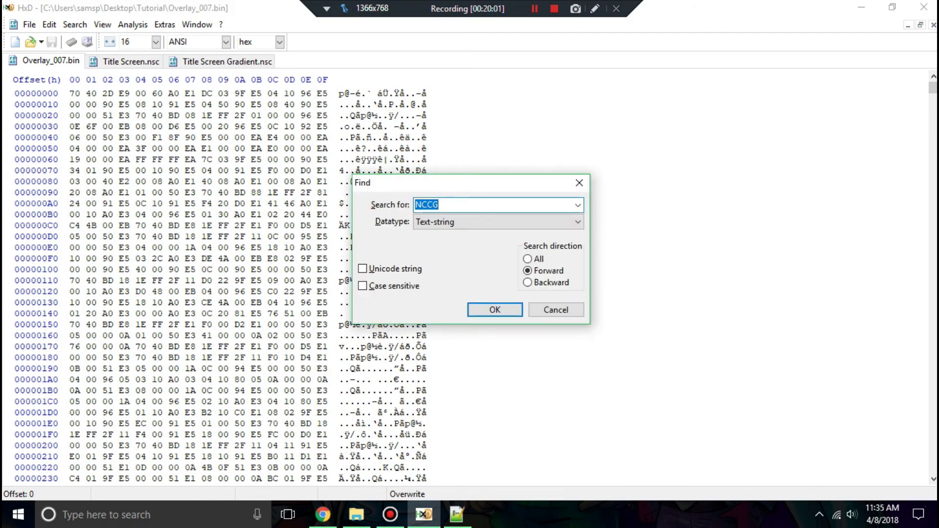
text(NCSC)
key(Return)
key(ctrl+f)
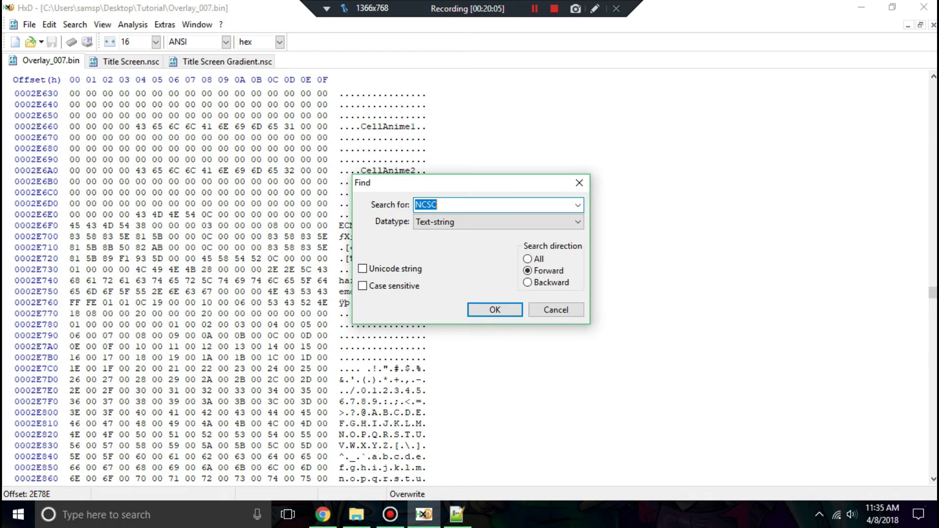
key(Return)
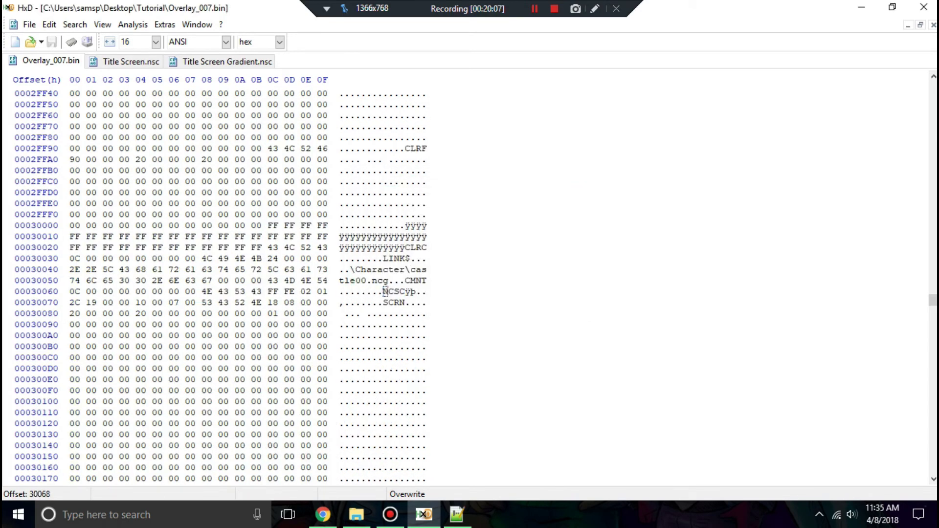
Copy all bytes of Title Screen.nsc and paste-write them over Overlay_007.bin from the start of the found NCSC, offset 30068
key(ctrl+Tab)
key(ctrl+a)
key(ctrl+Tab)
key(shift+F10)
key(Down)
key(Down)
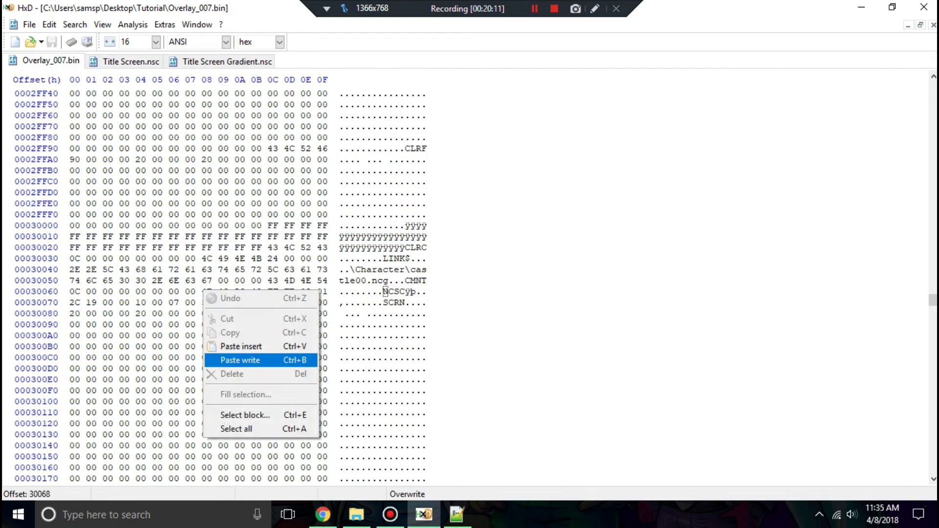
key(Return)
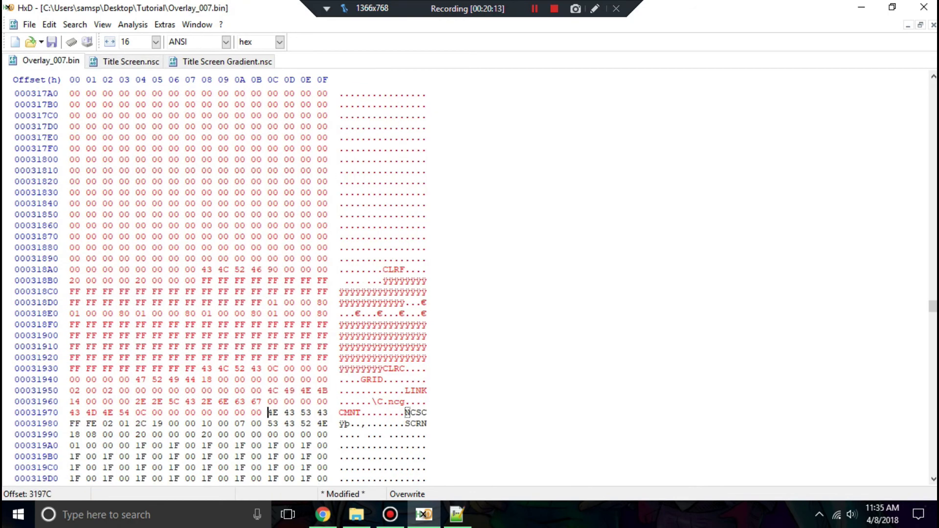
Copy all bytes of Title Screen Gradient.nsc, paste-write them over Overlay_007.bin from the following NCSC, offset 3197C, and save the file
key(alt+Tab)
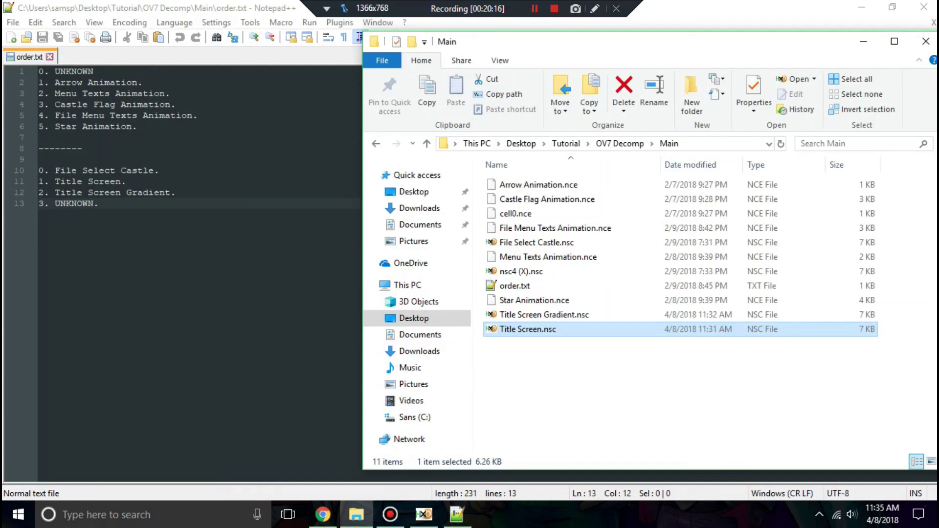
key(alt+Tab)
key(ctrl+Tab)
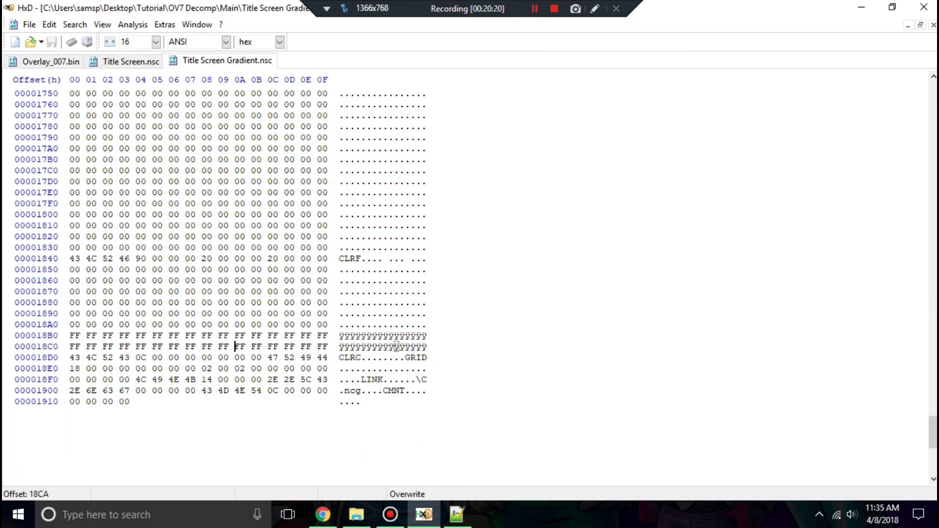
key(ctrl+a)
key(ctrl+Tab)
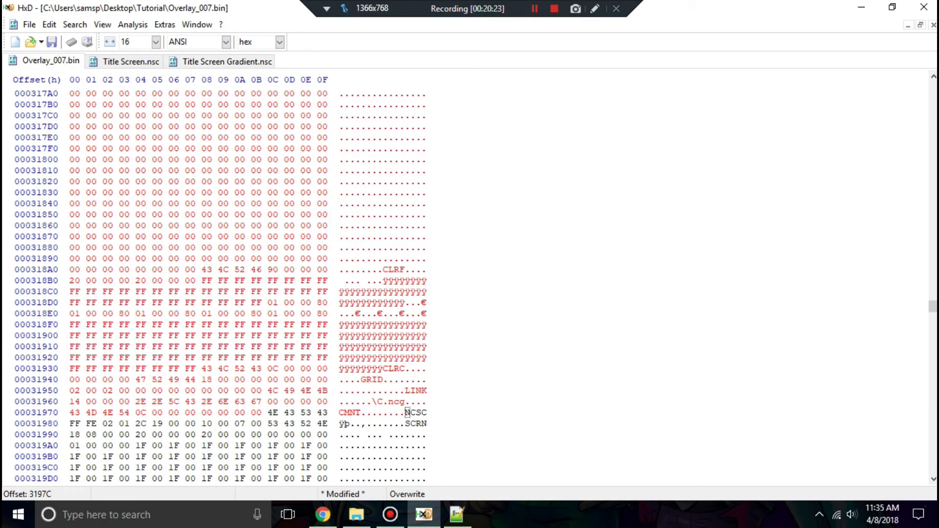
right_click(270, 267)
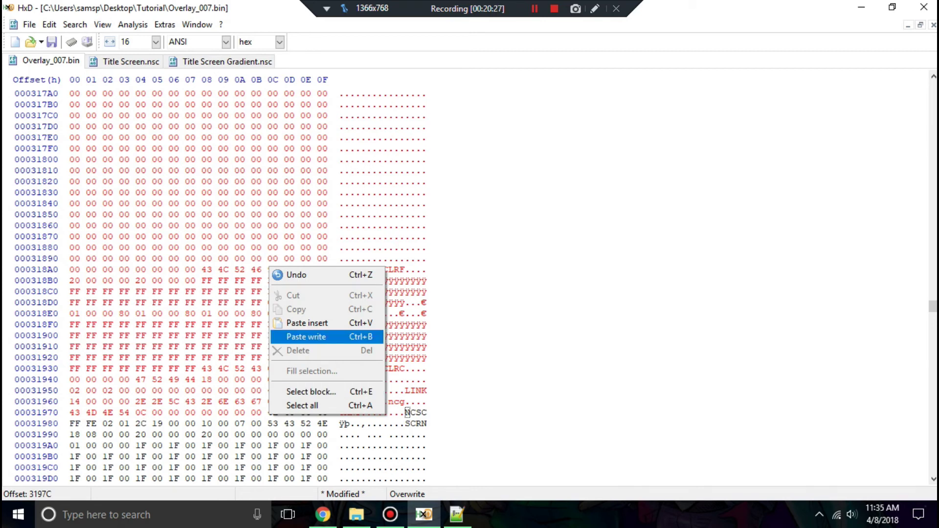
click(307, 337)
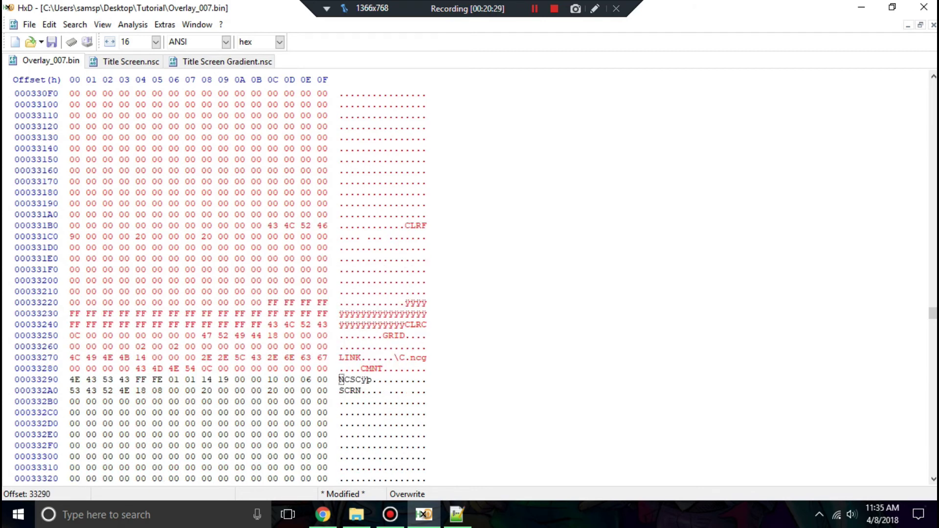
key(ctrl+s)
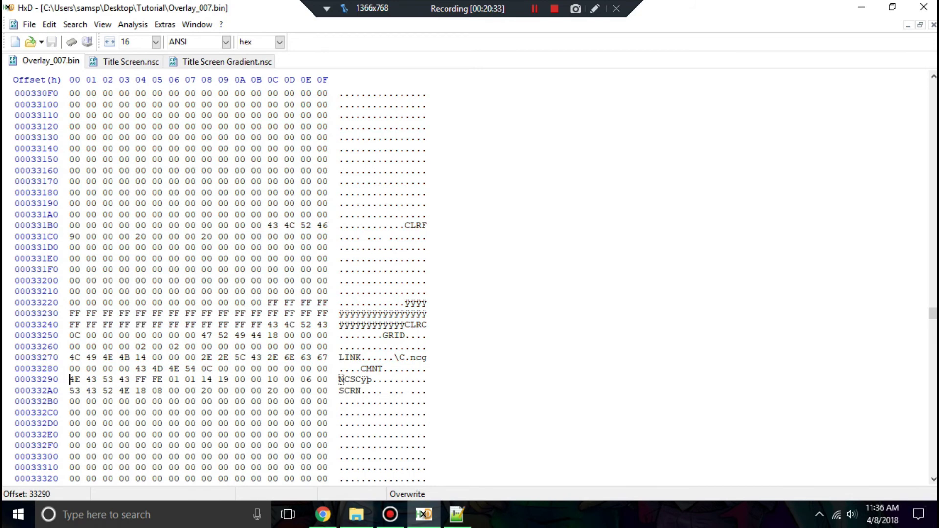
Go up to the Tutorial folder, launch SM64DS Editor and open the ROM EUR.nds
key(alt+Tab)
click(640, 372)
click(566, 143)
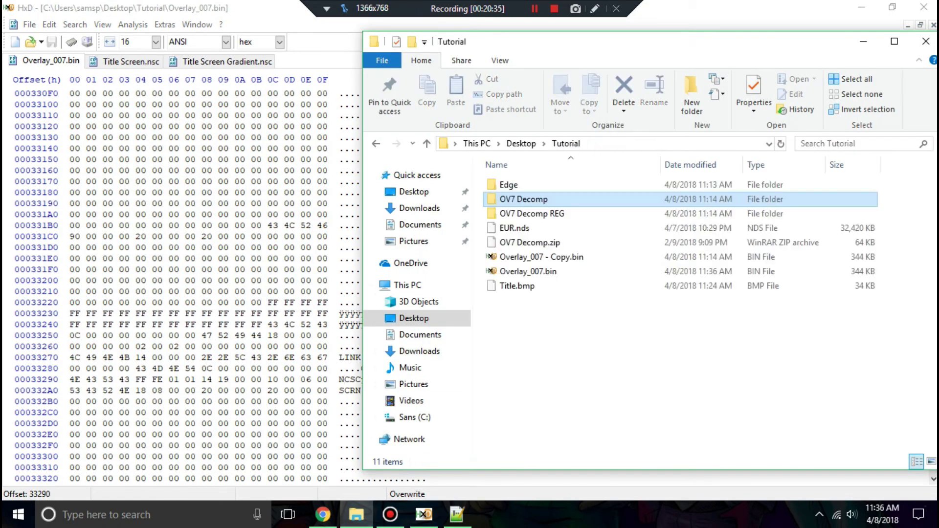
key(super)
text(sm64ds)
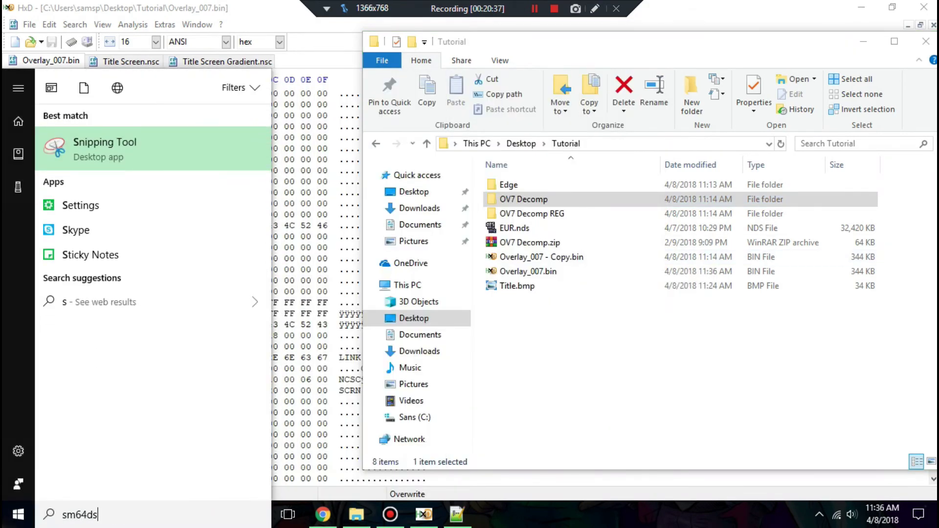
key(Return)
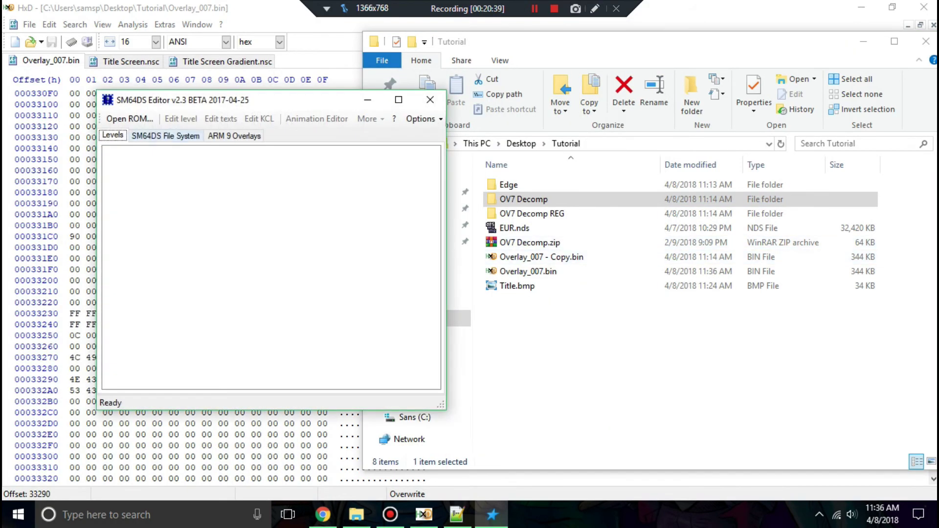
double_click(257, 250)
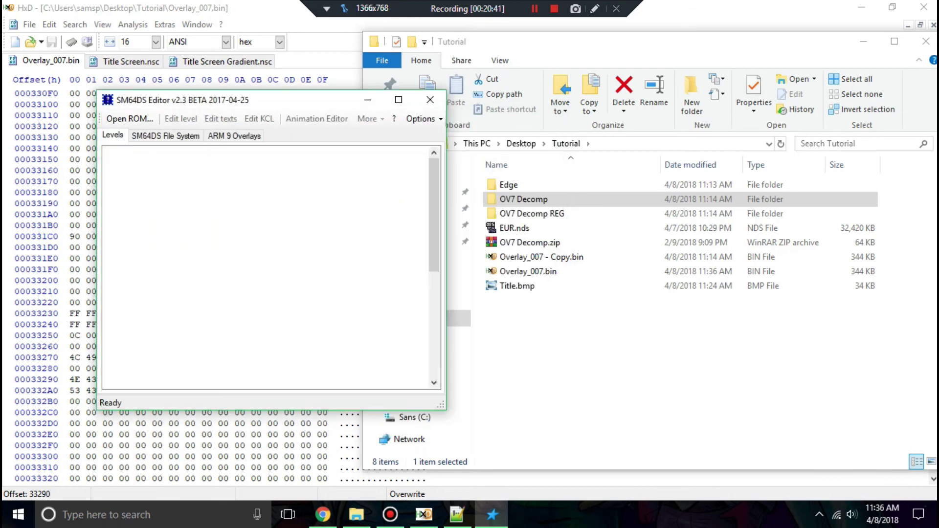
Replace the ROM's ARM 9 overlay Overlay_007 with the edited Overlay_007.bin from the Tutorial folder
click(166, 136)
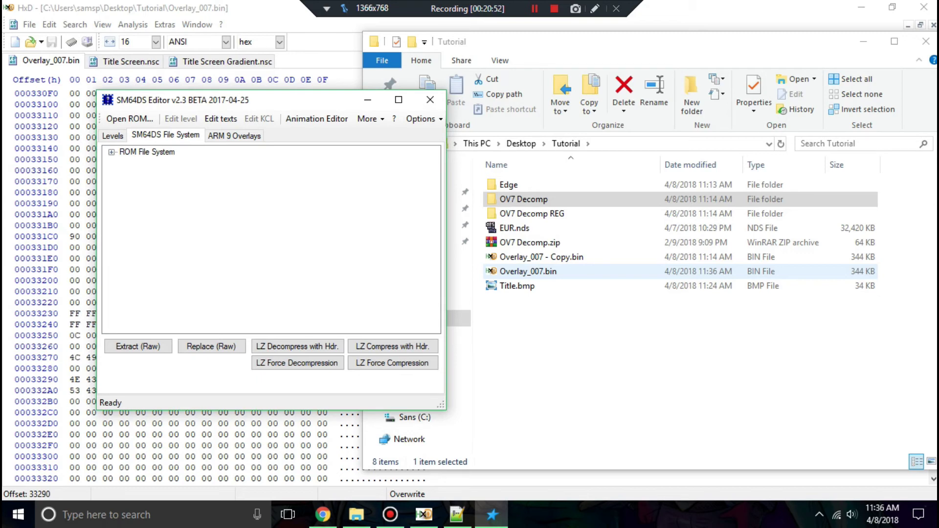
click(112, 152)
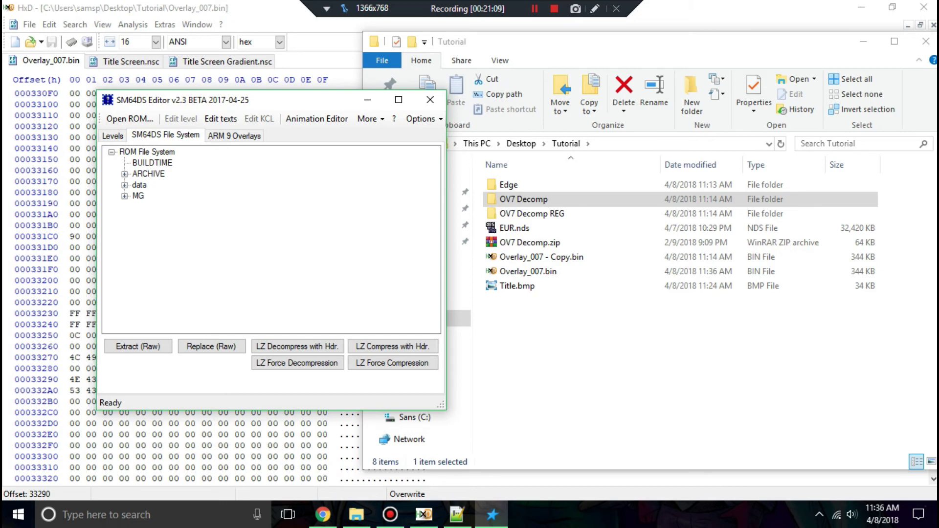
click(235, 135)
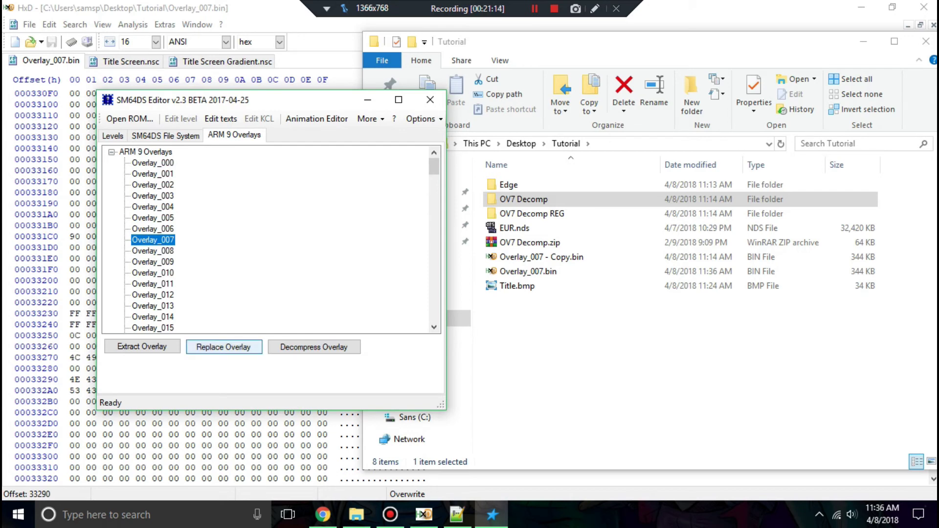
click(223, 347)
click(267, 293)
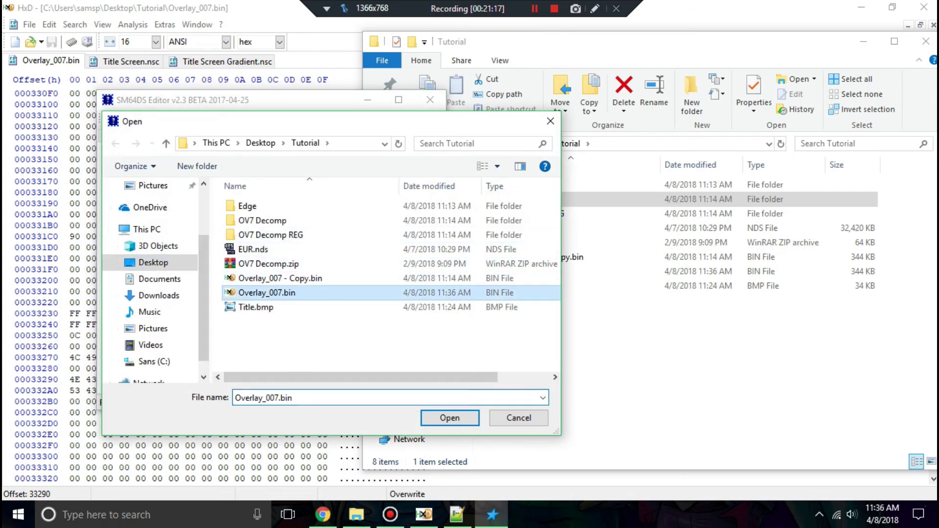
click(449, 418)
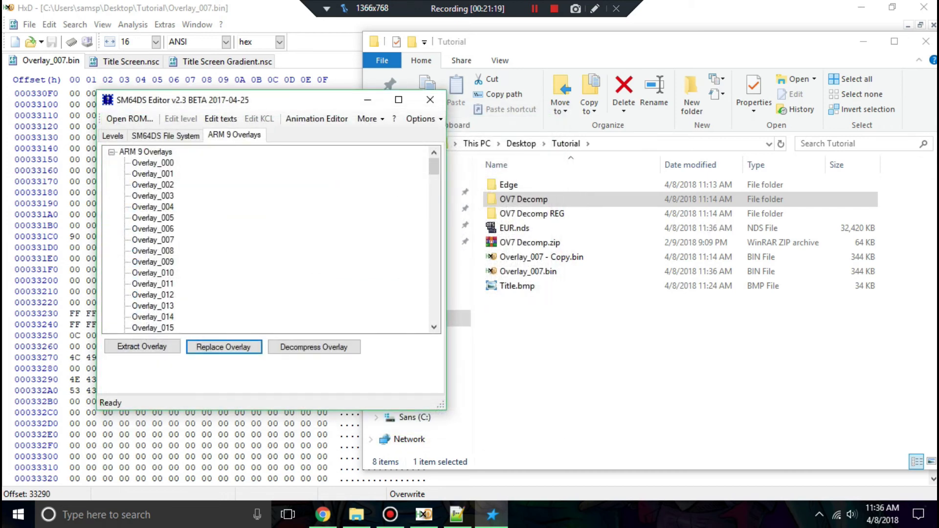
Run EUR.nds from the Tutorial folder in the emulator to check the custom title screen, and close the emulator
drag(223, 100, 268, 94)
click(562, 318)
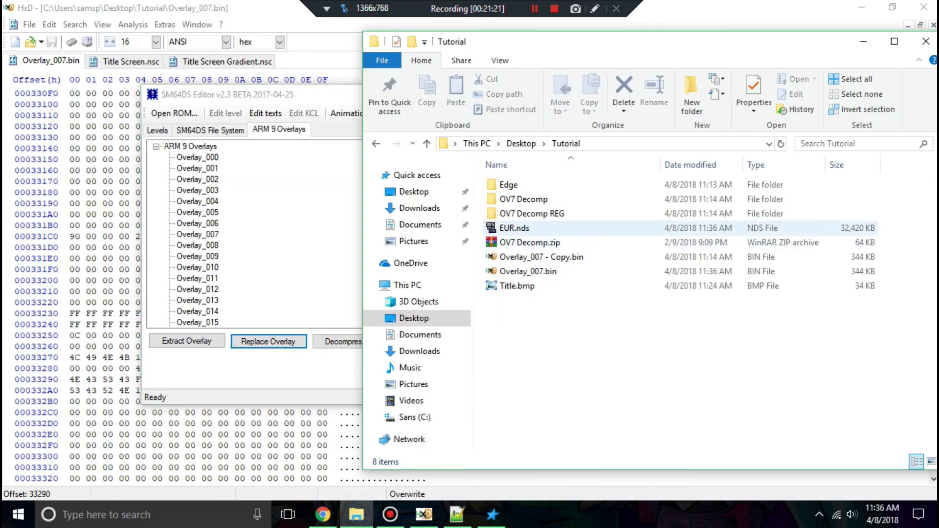
double_click(550, 228)
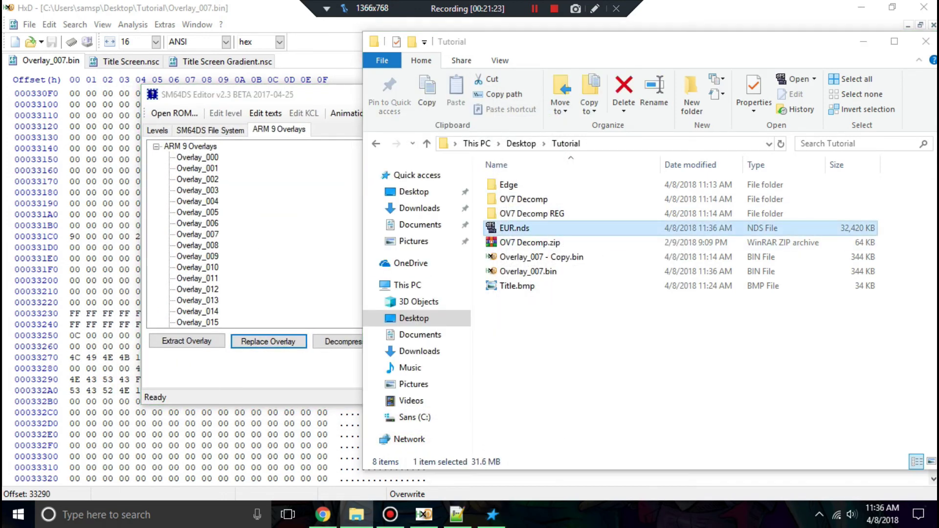
key(Return)
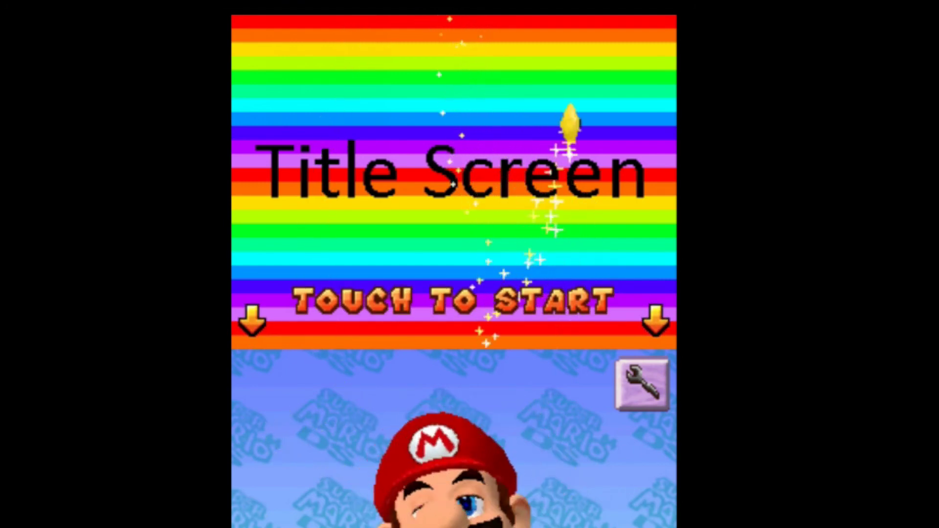
click(924, 8)
click(685, 347)
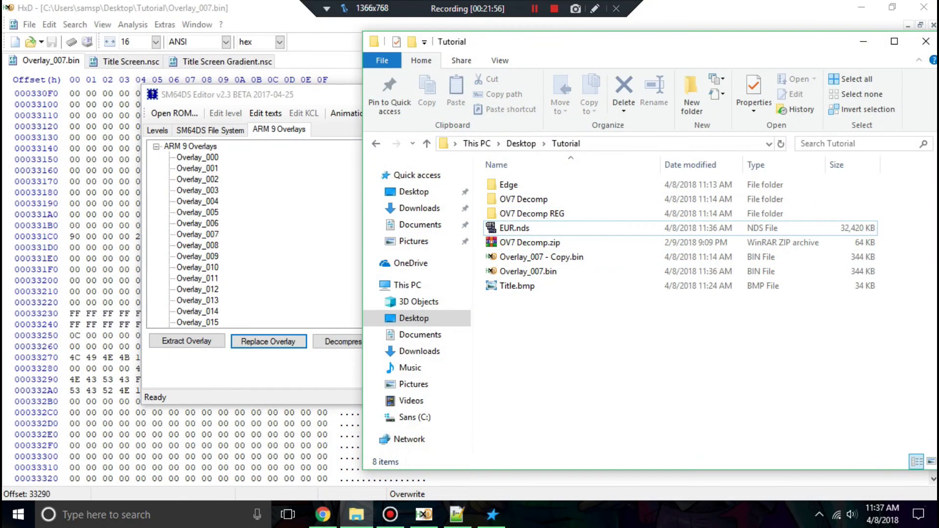
Launch NITRO-CHARACTER and dismiss its activation dialog
key(super)
text(nitro)
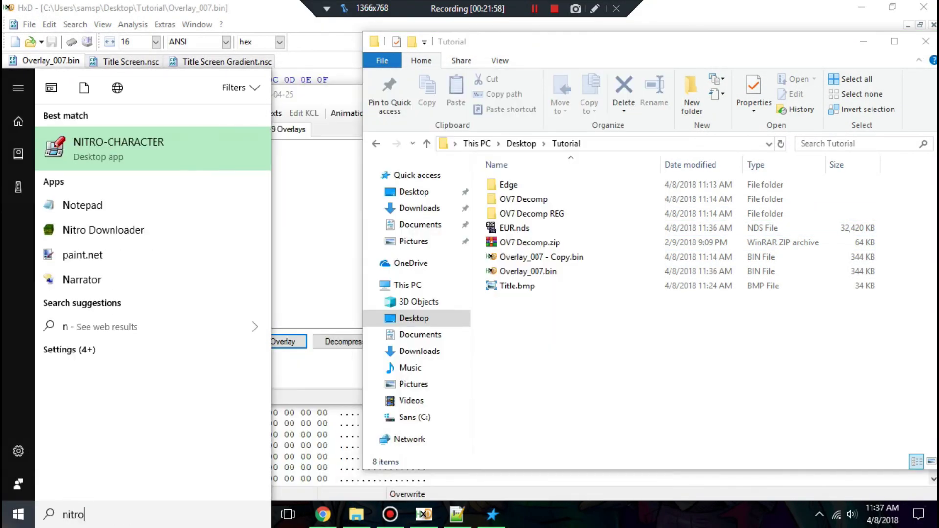
key(Return)
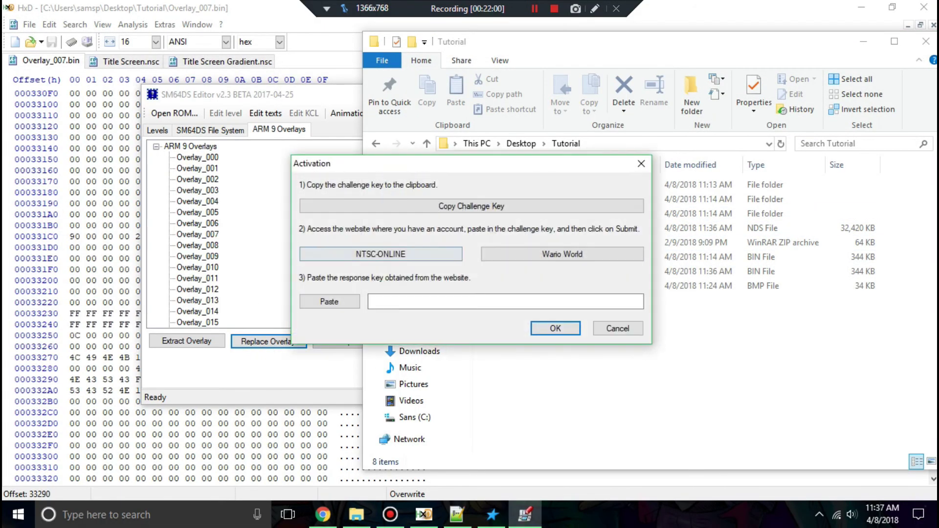
click(618, 329)
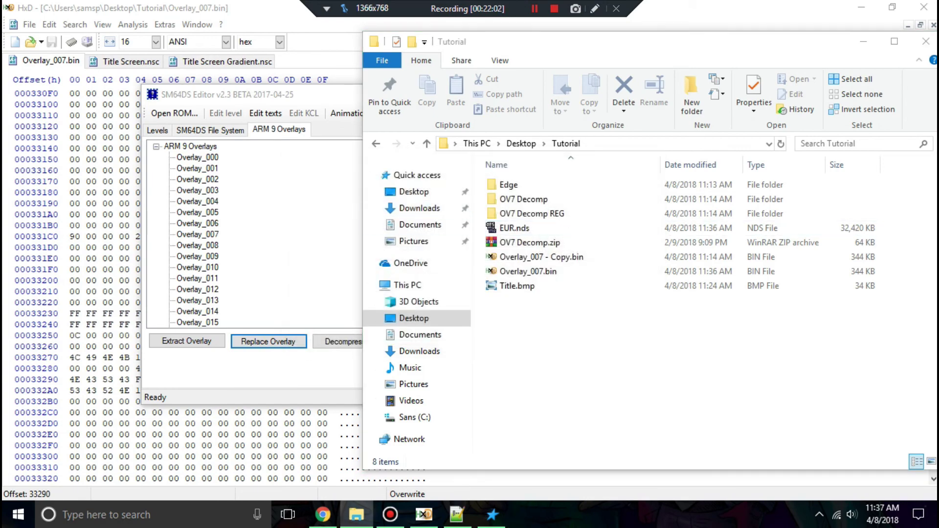
Open Title Screen.nsc from the Main folder of OV7 Decomp REG in NITRO-CHARACTER
key(alt+f)
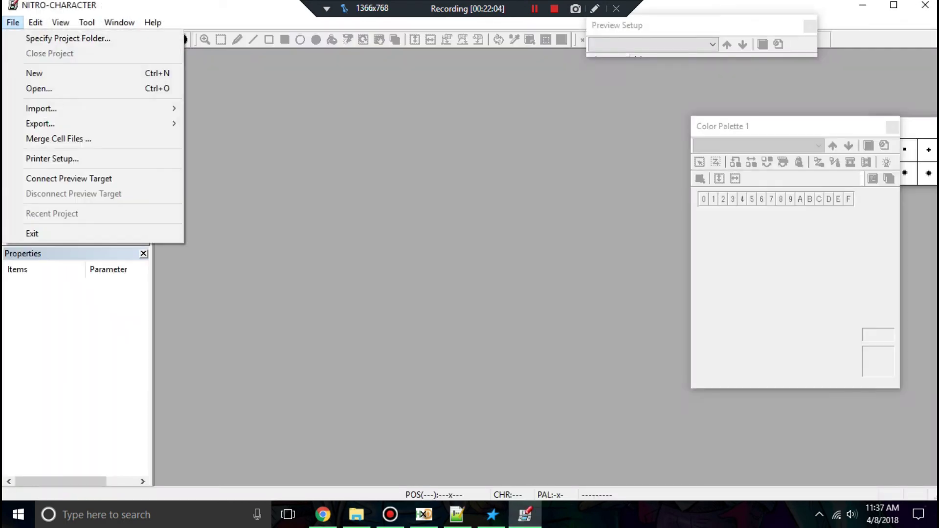
click(39, 88)
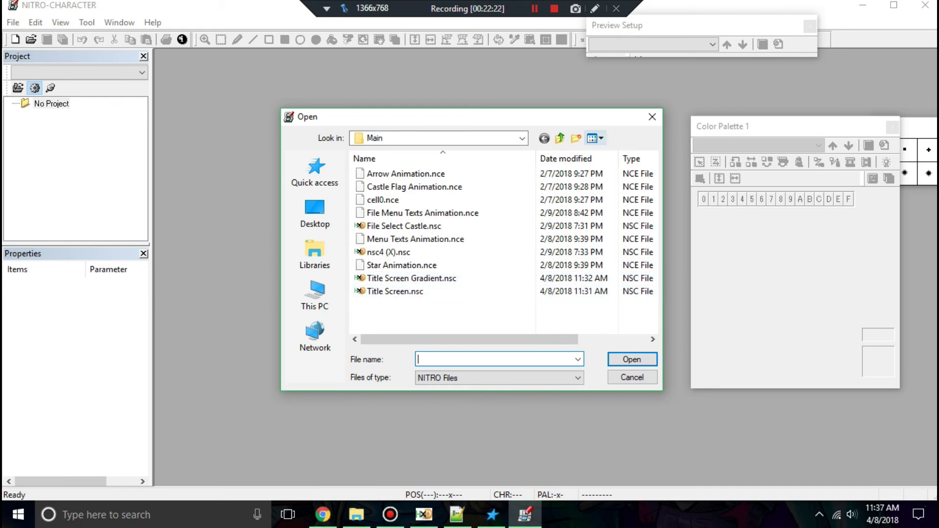
click(560, 139)
click(561, 139)
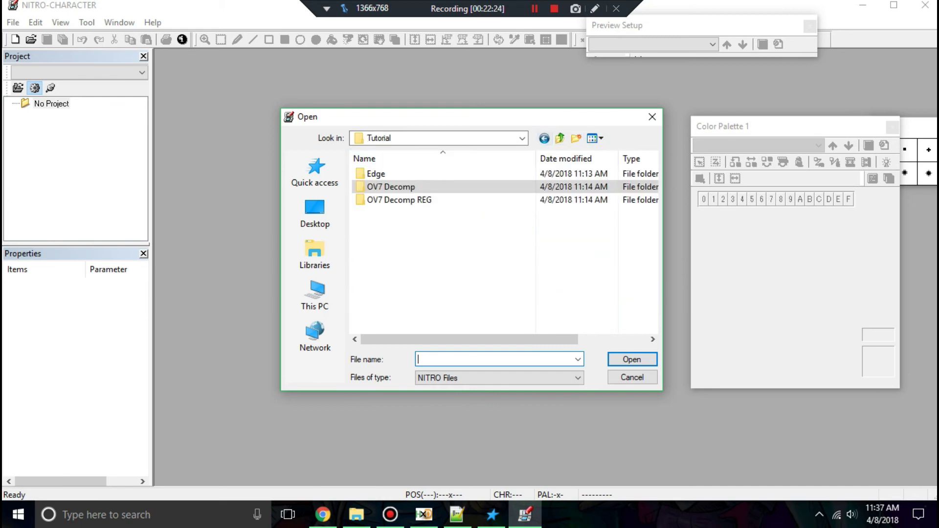
double_click(399, 199)
double_click(386, 199)
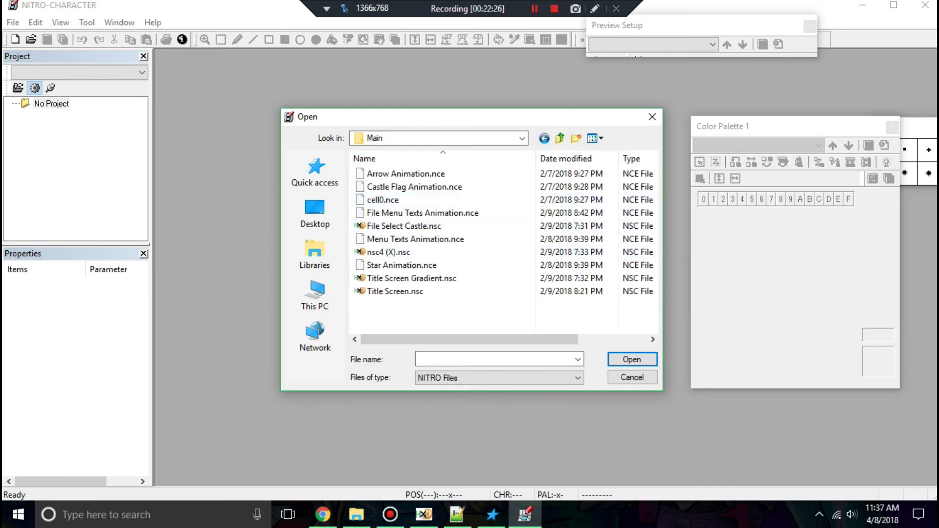
double_click(395, 291)
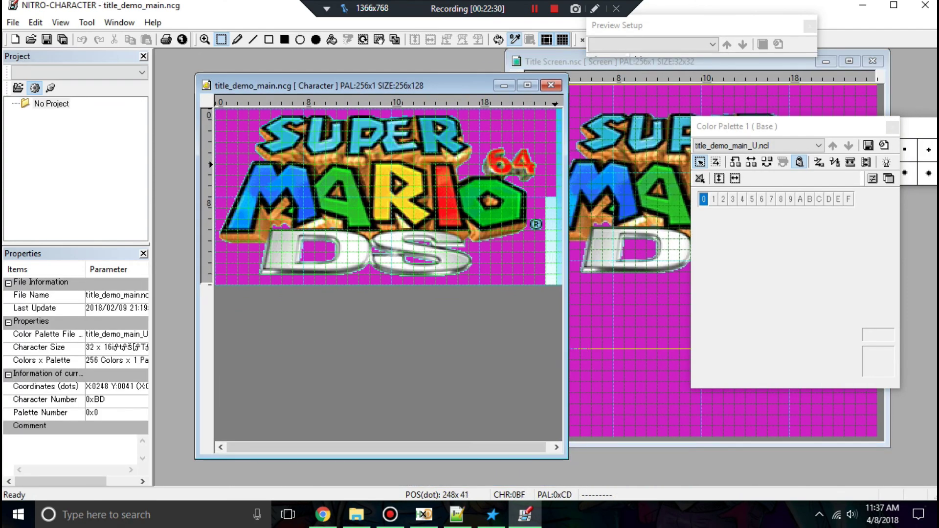
Open Title Screen Gradient.nsc from the Main folder and move its window clear of the others
click(13, 22)
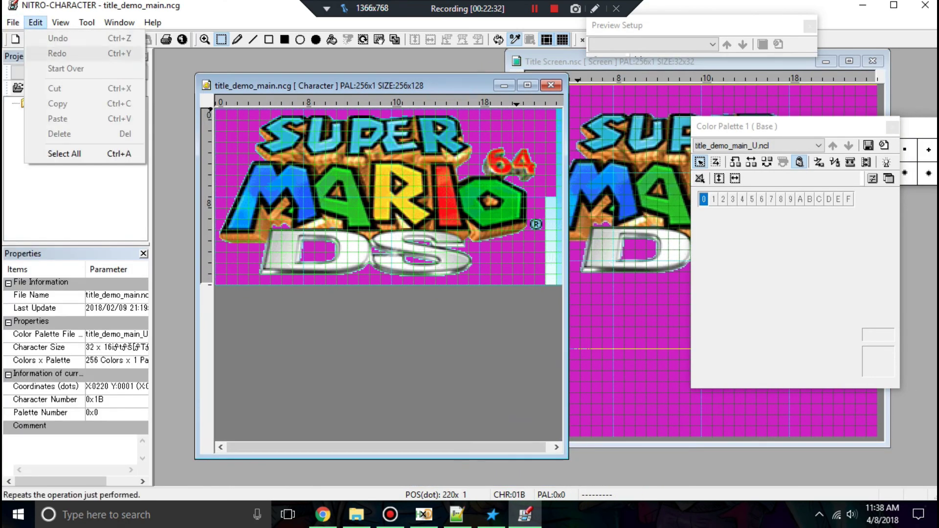
click(31, 88)
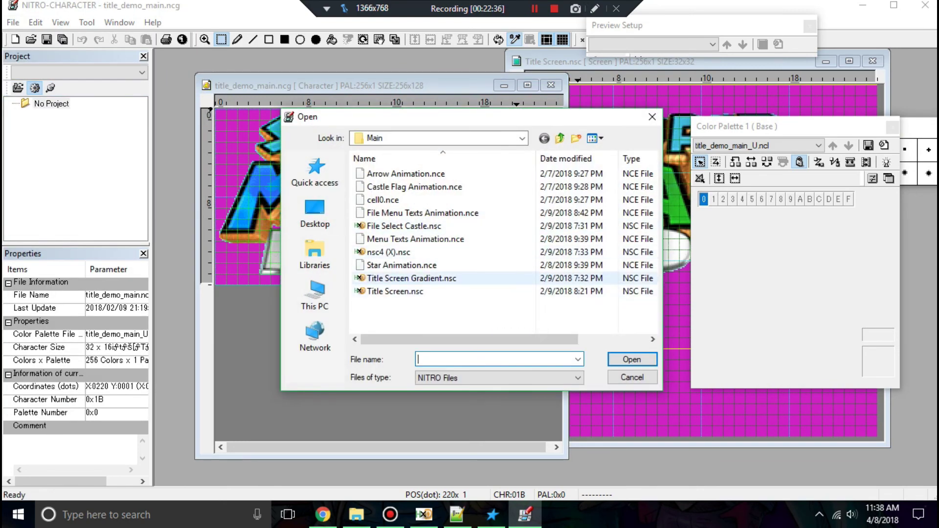
double_click(412, 278)
drag(352, 62, 383, 92)
Open File Select Castle.nsc from the Main folder and reposition its window and the color palette to reveal the castle graphics
click(13, 22)
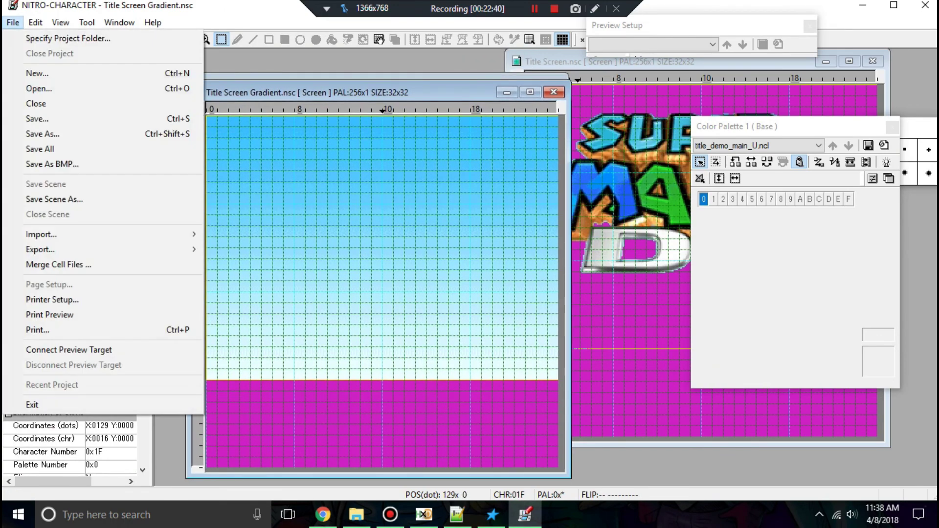
click(29, 88)
double_click(404, 226)
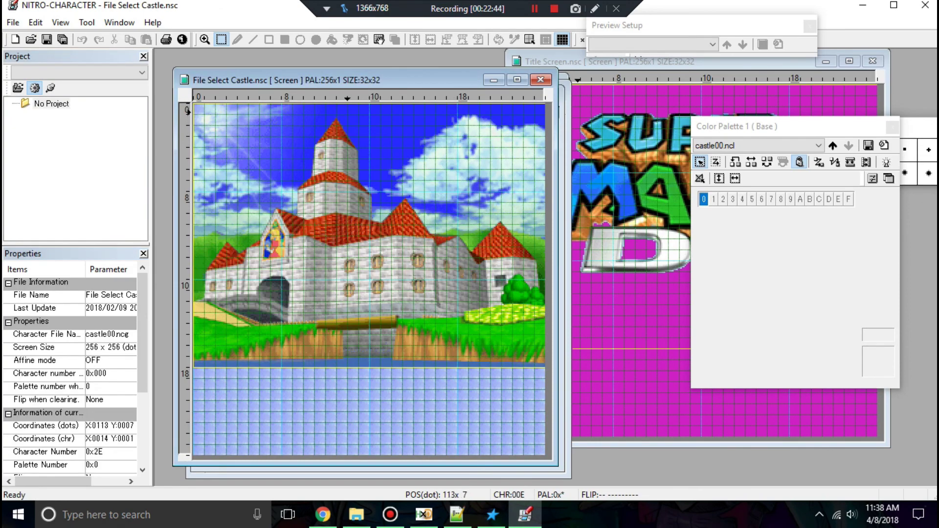
drag(343, 79, 567, 94)
drag(782, 126, 783, 126)
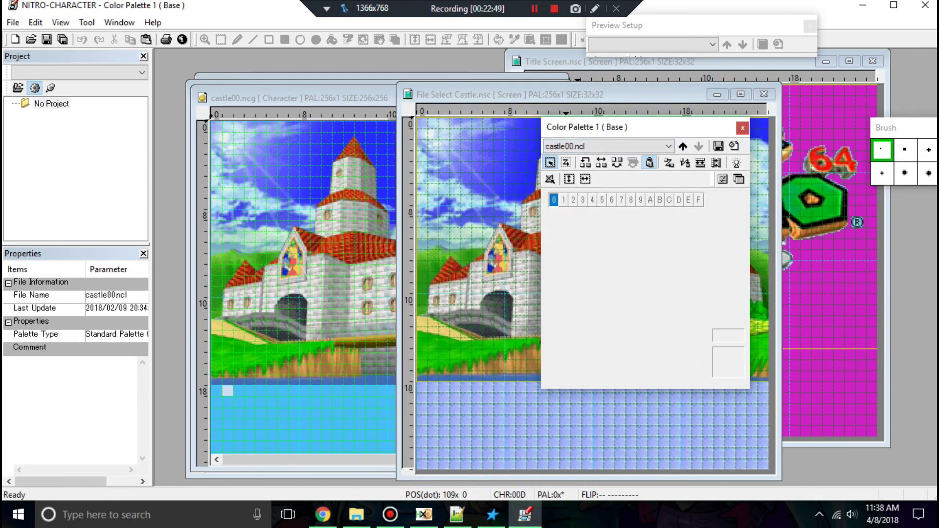
Load Orange Castle File Menu.ncl from the ColorPalette folder of OV7 Decomp REG alongside the castle palette
click(606, 146)
click(606, 146)
click(13, 22)
click(29, 92)
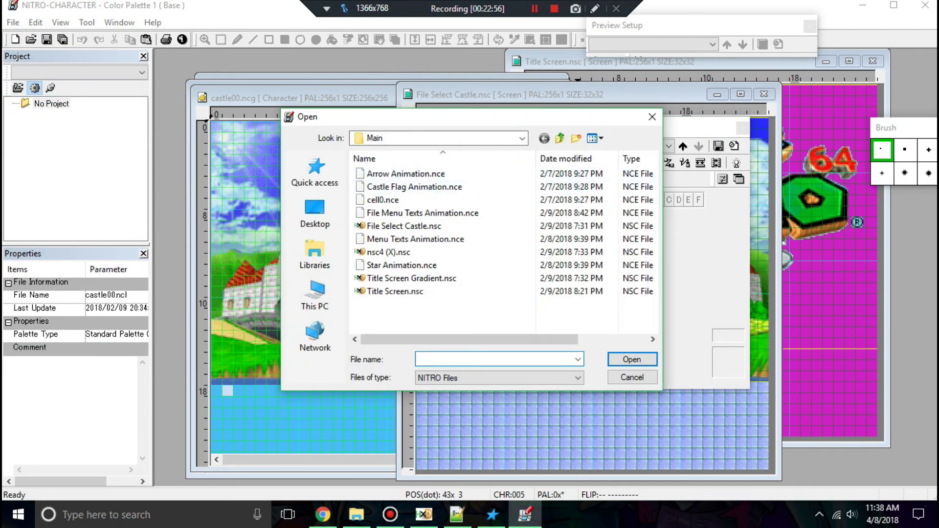
click(560, 138)
double_click(389, 186)
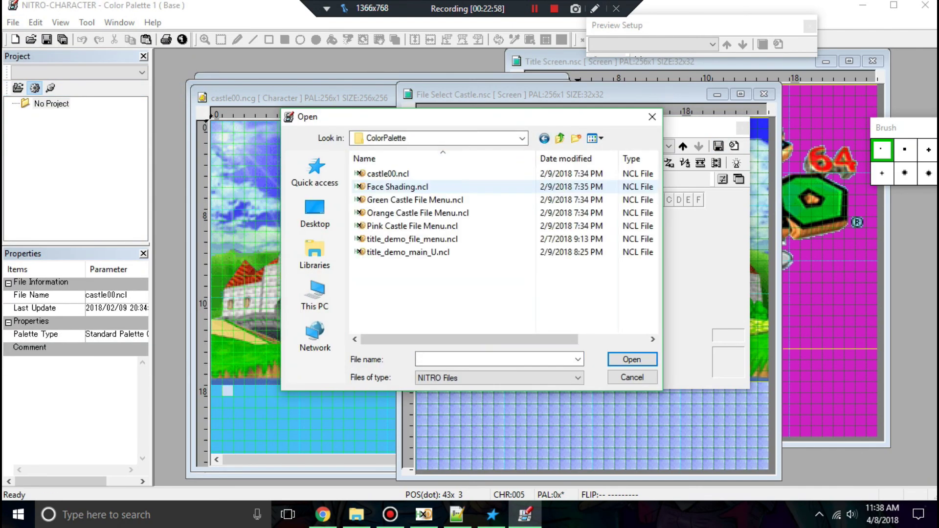
double_click(432, 212)
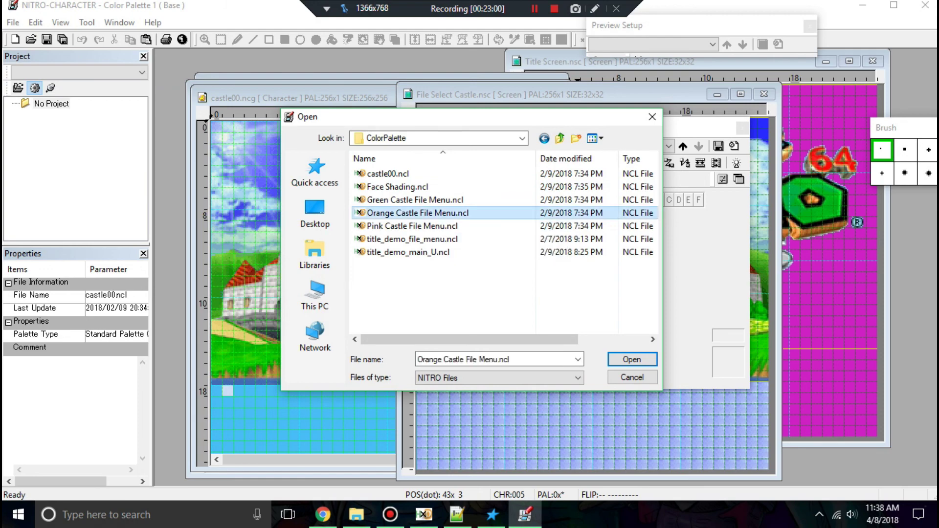
click(609, 145)
click(591, 172)
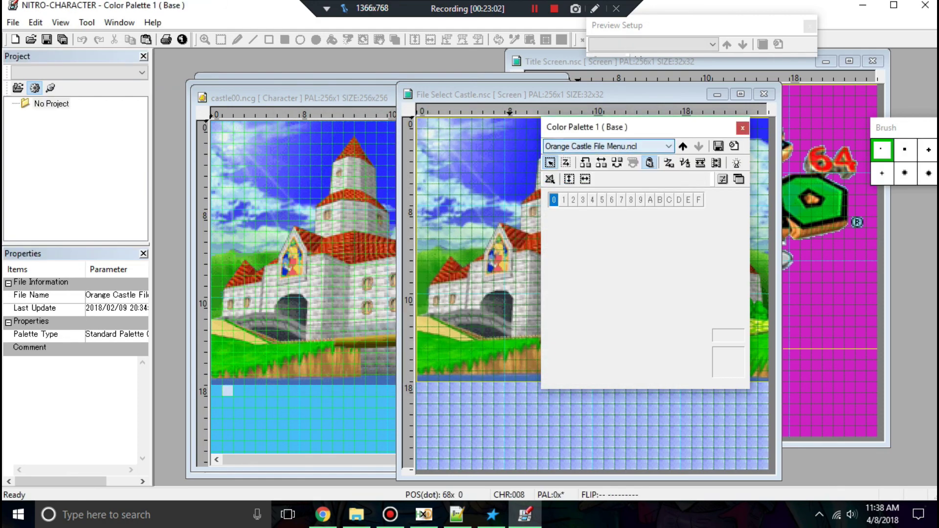
Change the color palette file of the castle00.ncg character graphic to Orange Castle File Menu.ncl
drag(510, 94, 452, 93)
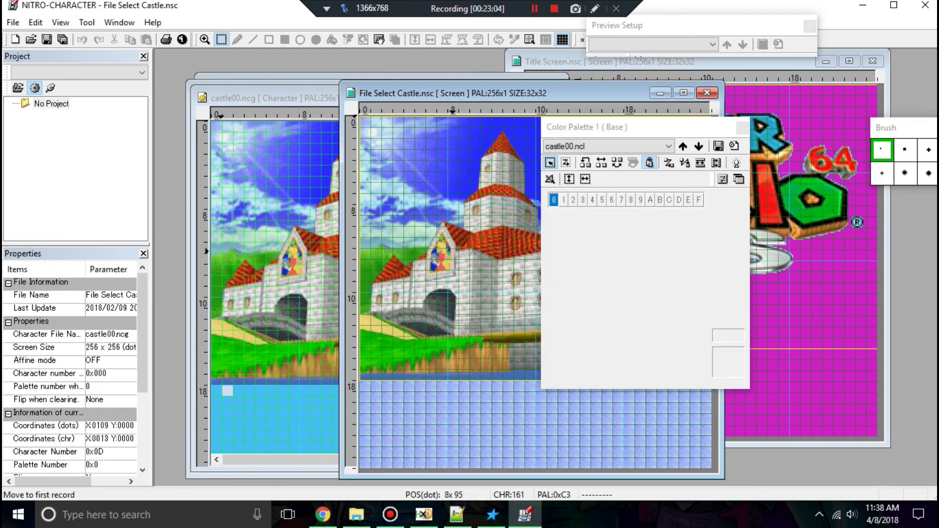
scroll(70, 372, down, 2)
scroll(70, 372, up, 2)
scroll(70, 372, down, 3)
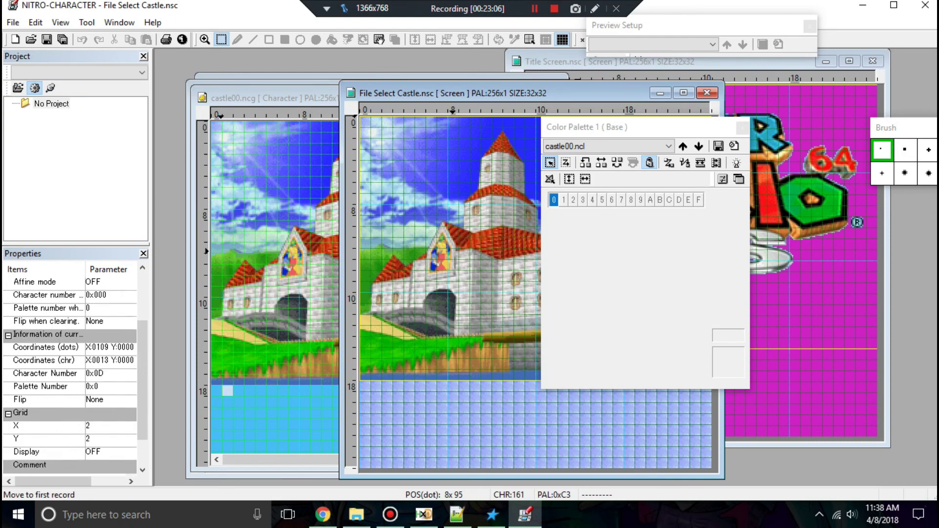
scroll(74, 376, up, 3)
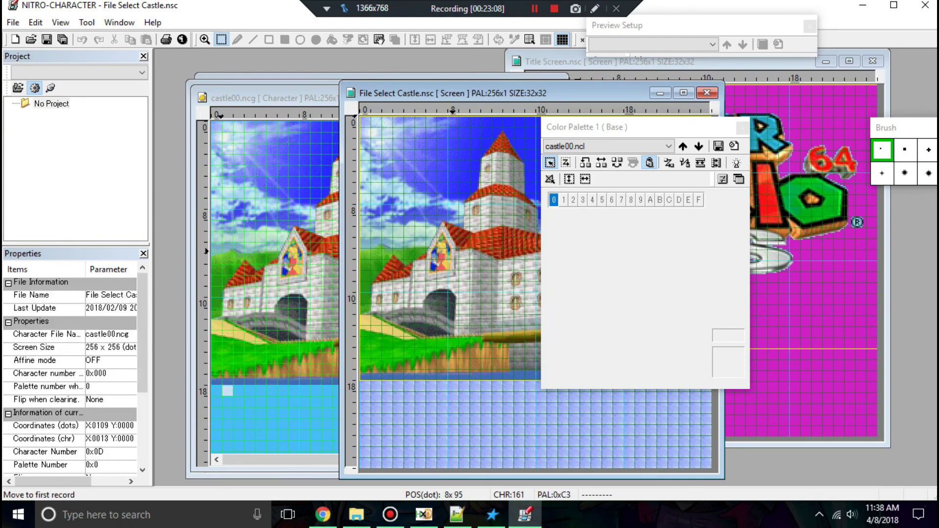
click(223, 152)
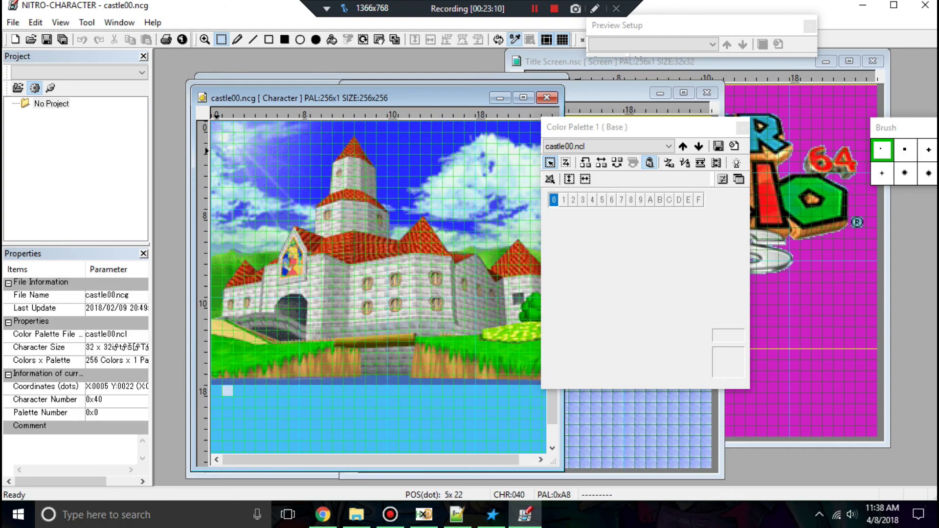
click(48, 361)
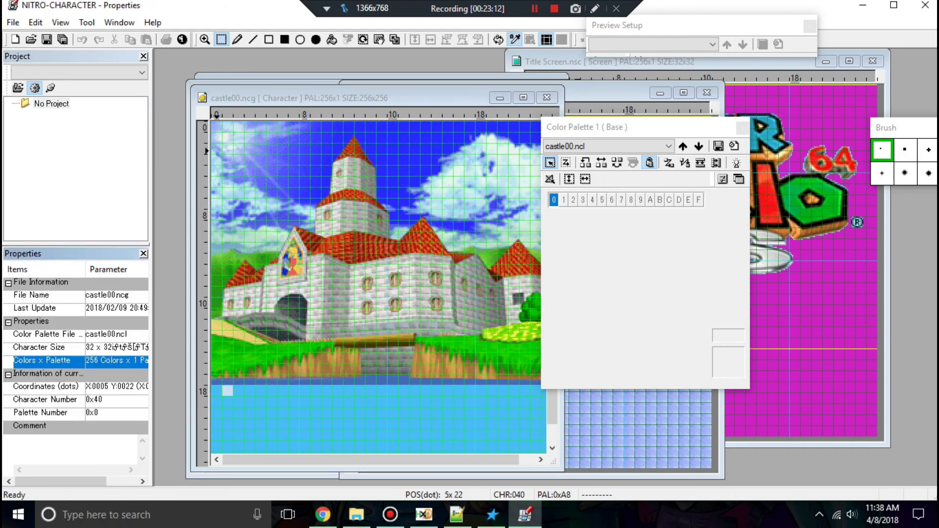
click(116, 334)
click(259, 364)
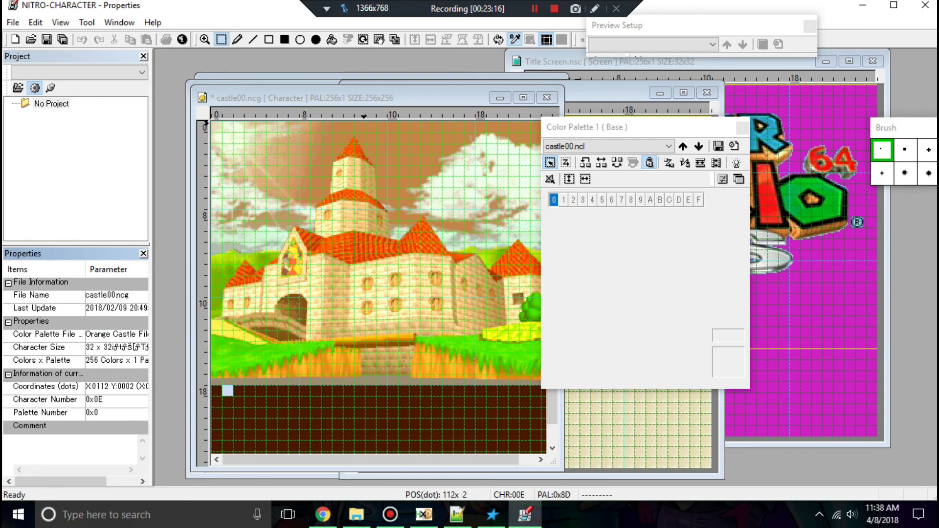
click(363, 98)
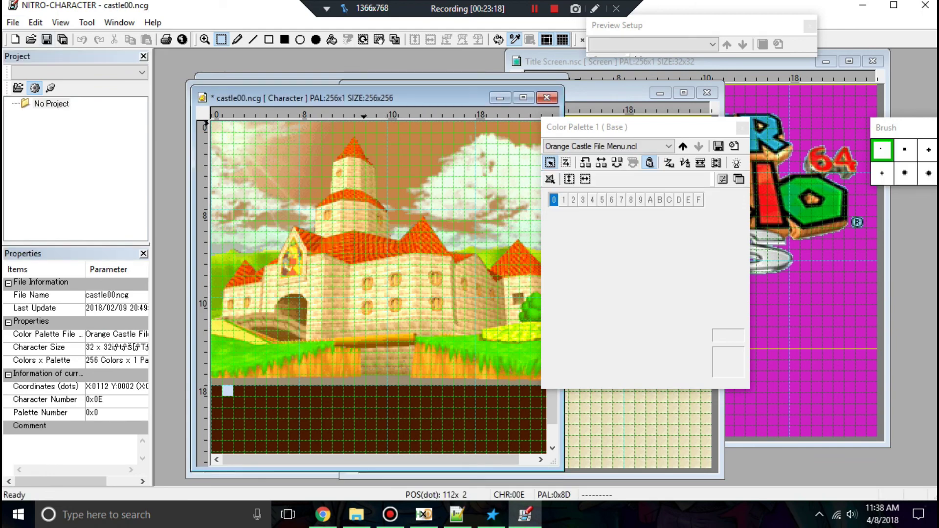
Open nsc4 (X).nsc from the Main folder to view it, dismiss the message, and close the file
click(13, 22)
click(30, 89)
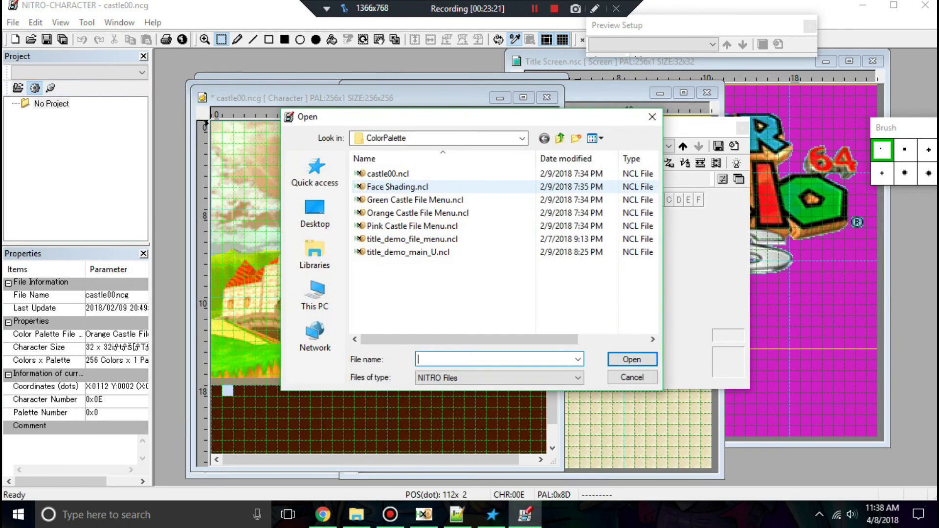
key(BackSpace)
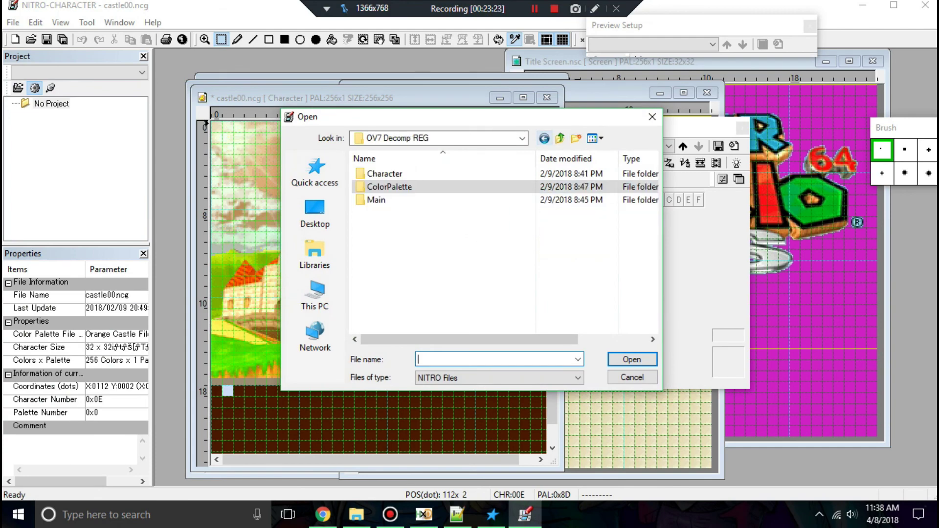
double_click(376, 200)
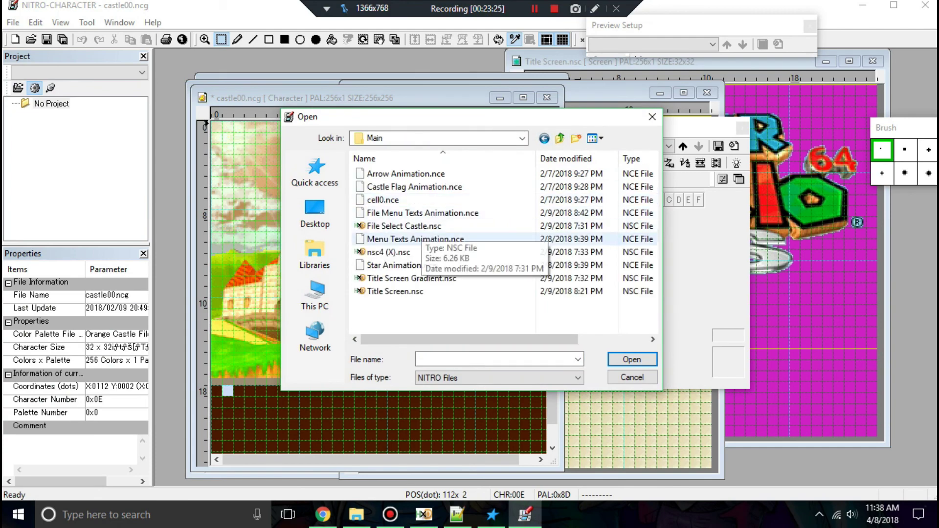
double_click(391, 252)
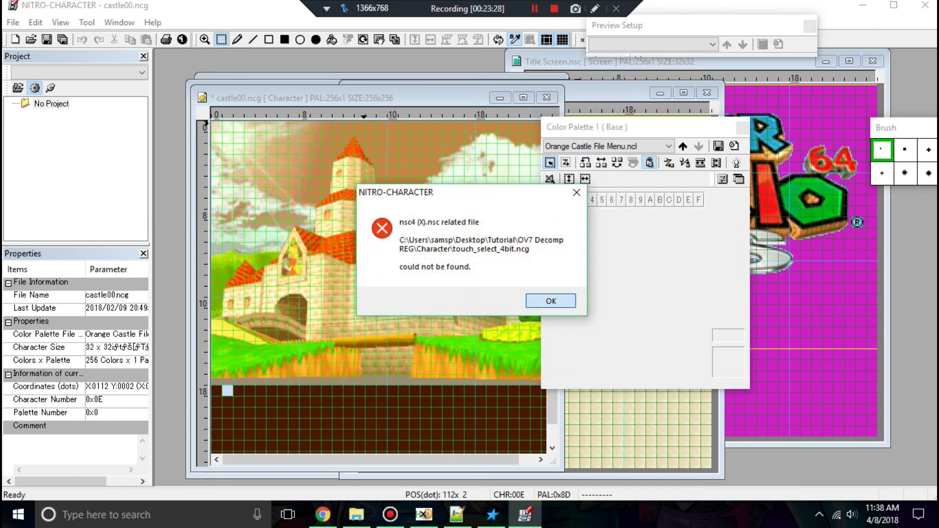
key(Return)
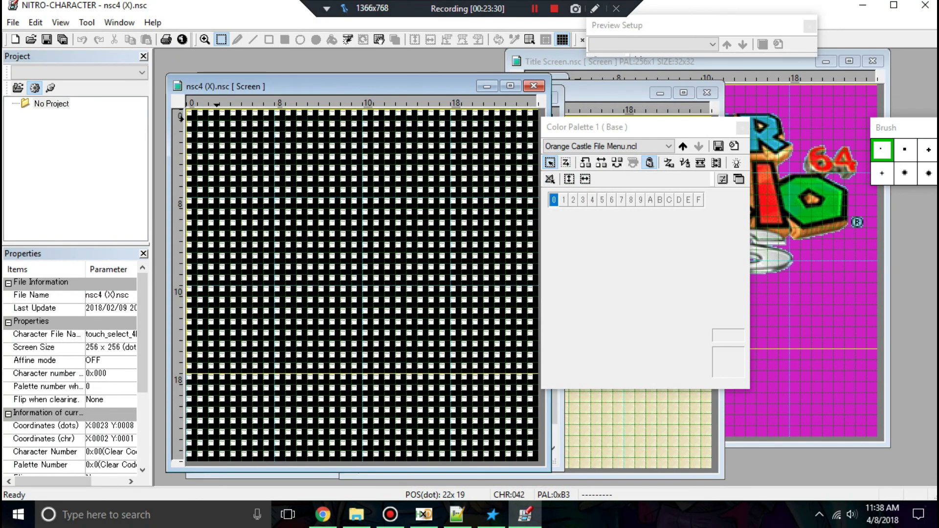
click(533, 86)
Open Star Animation.nce from the Main folder and move its cell window clear of the character graphics
click(13, 22)
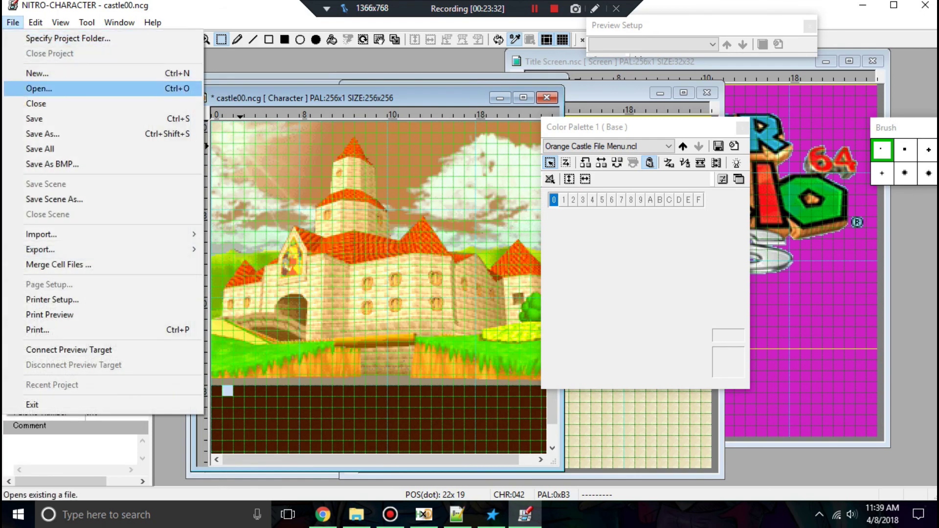
click(29, 88)
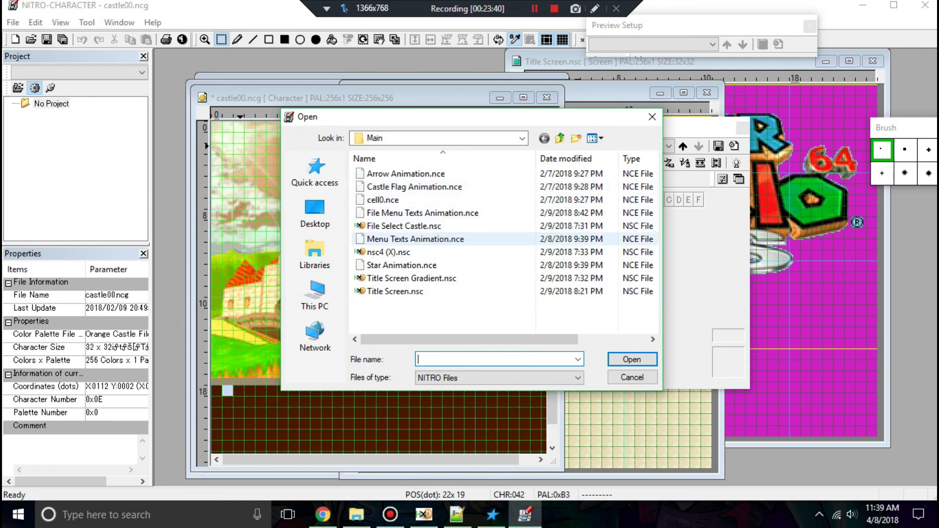
double_click(412, 265)
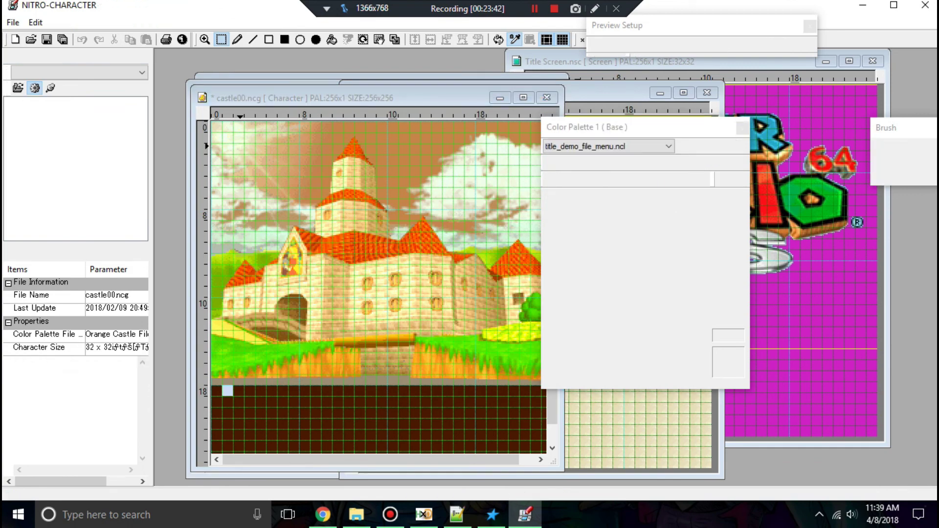
drag(416, 170, 315, 93)
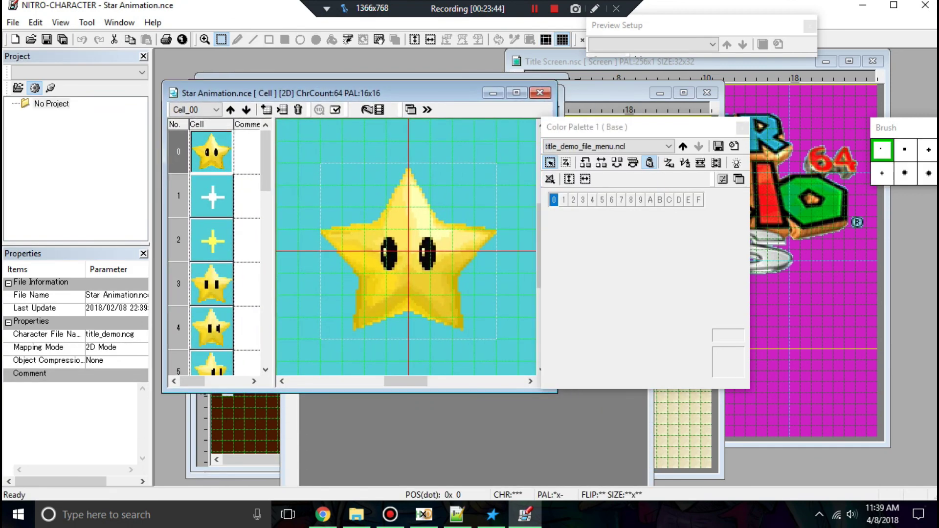
Step through the cells of Star Animation.nce in both directions to examine the star's rotation frames
drag(265, 161, 266, 334)
click(211, 283)
key(Down)
key(Up)
key(Up)
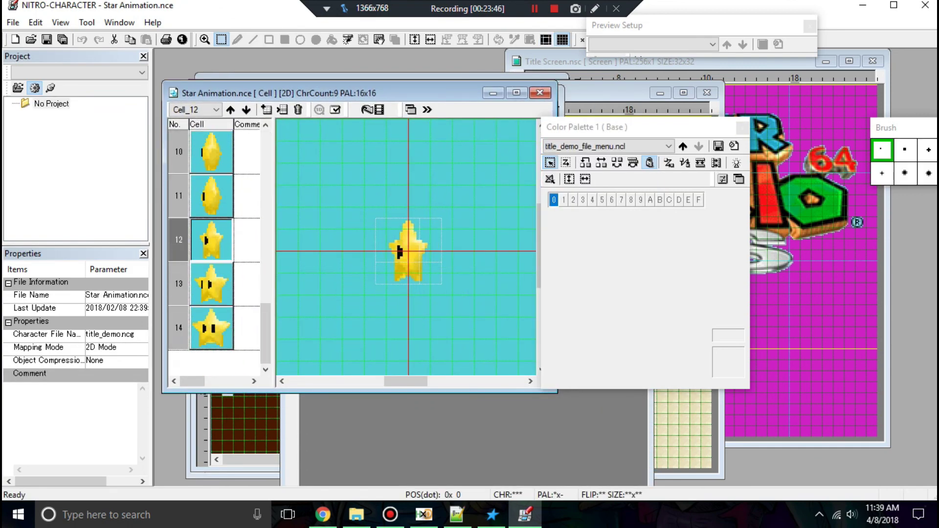
key(Up)
key(Up)
key(Up)
key(Up)
key(Up)
key(Up)
key(Up)
key(Up)
key(Up)
key(Up)
key(Up)
key(Up)
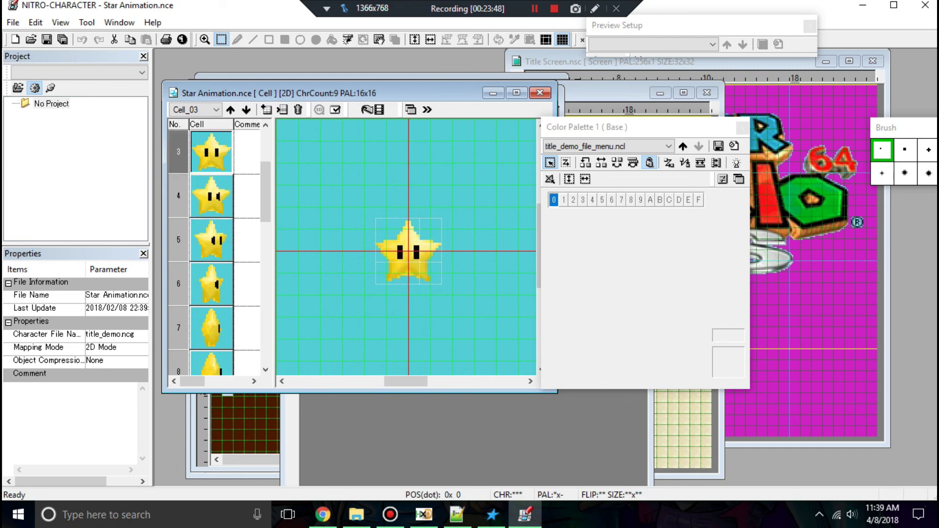
key(Down)
key(Down)
key(Down)
key(Down)
key(Down)
key(Down)
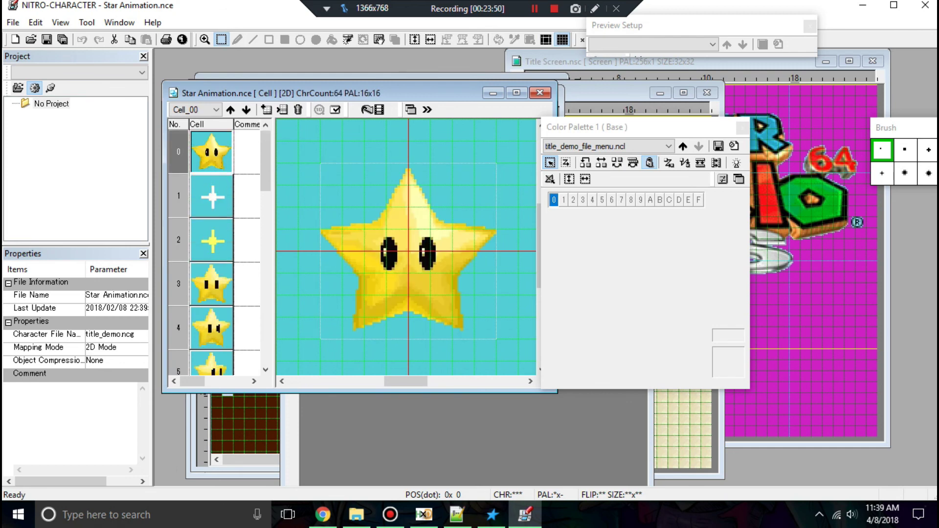
key(Down)
Rearrange the title_demo.ncg and Star Animation.nce windows to view the character sheet together with the star cells
drag(294, 93, 468, 333)
drag(411, 188, 282, 53)
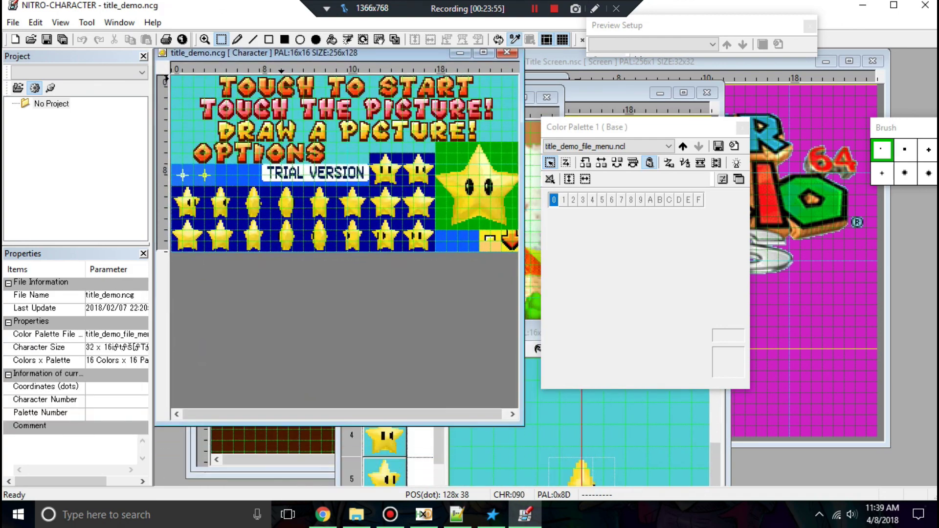
drag(532, 333, 585, 95)
drag(332, 53, 320, 82)
drag(585, 95, 477, 100)
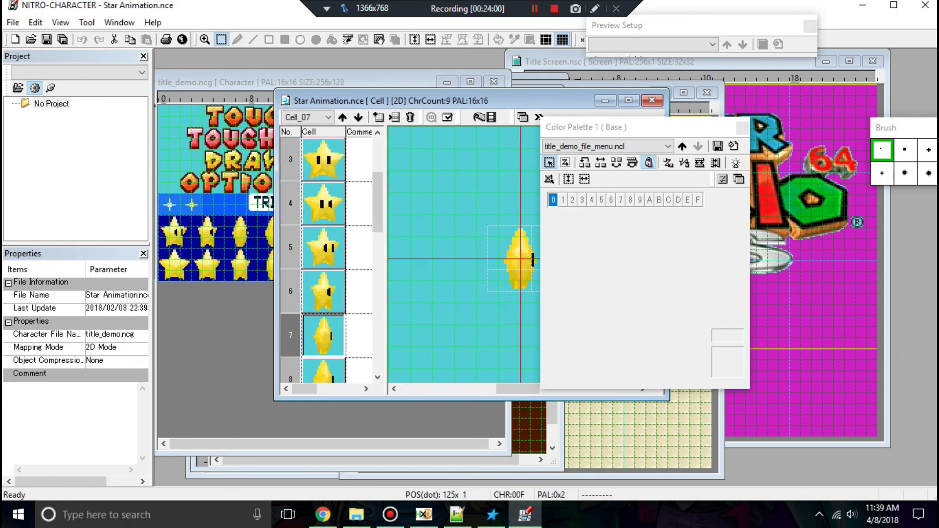